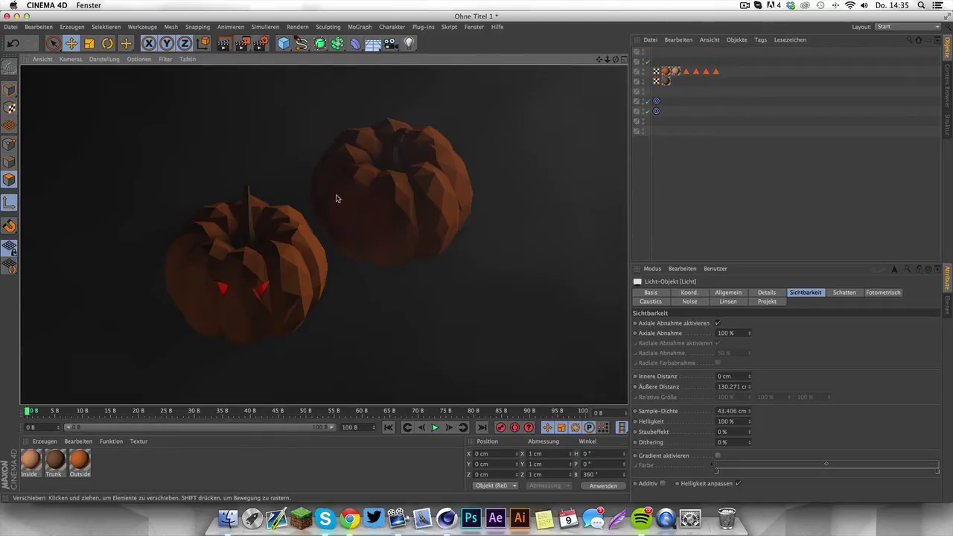
Step: Switch to the document Ohne Titel 2 and add a sphere with 12 segments
click(474, 27)
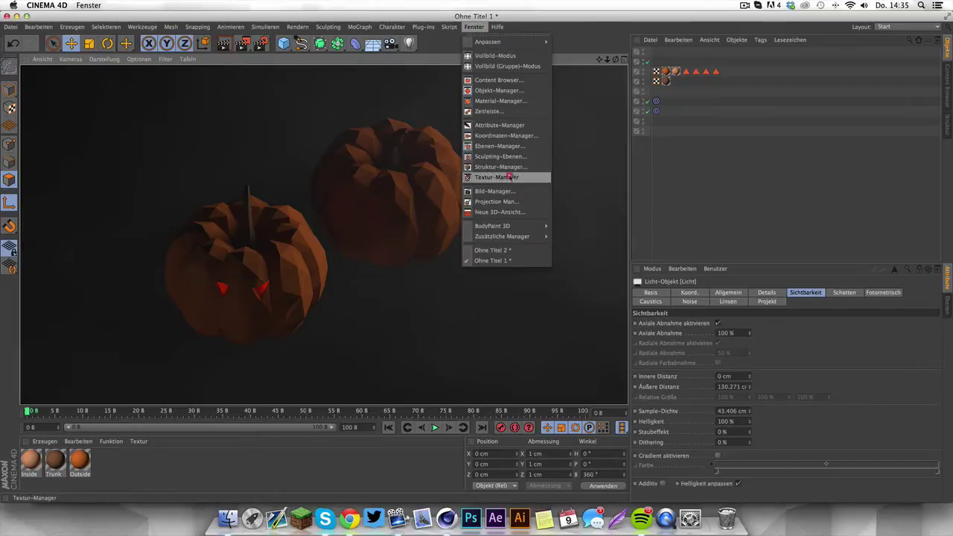
click(530, 249)
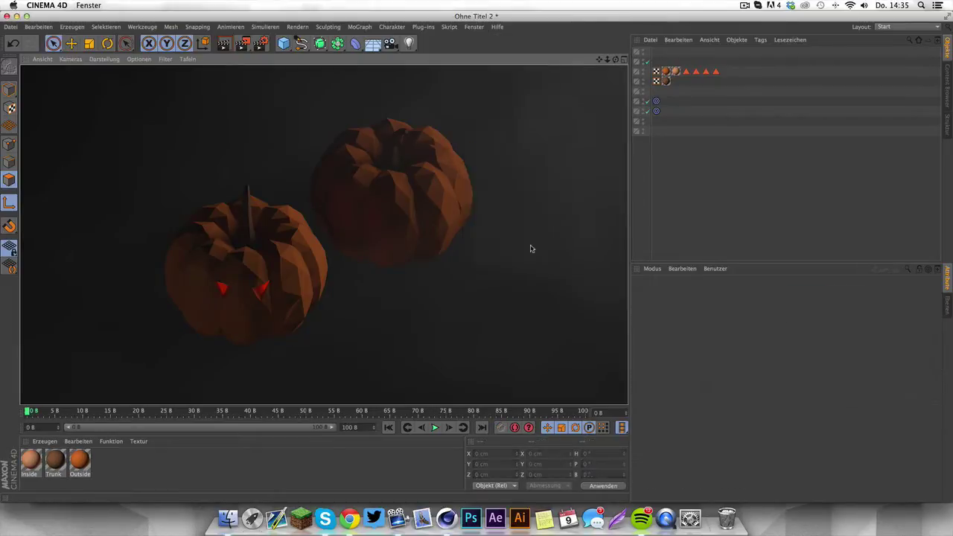
drag(283, 43, 574, 74)
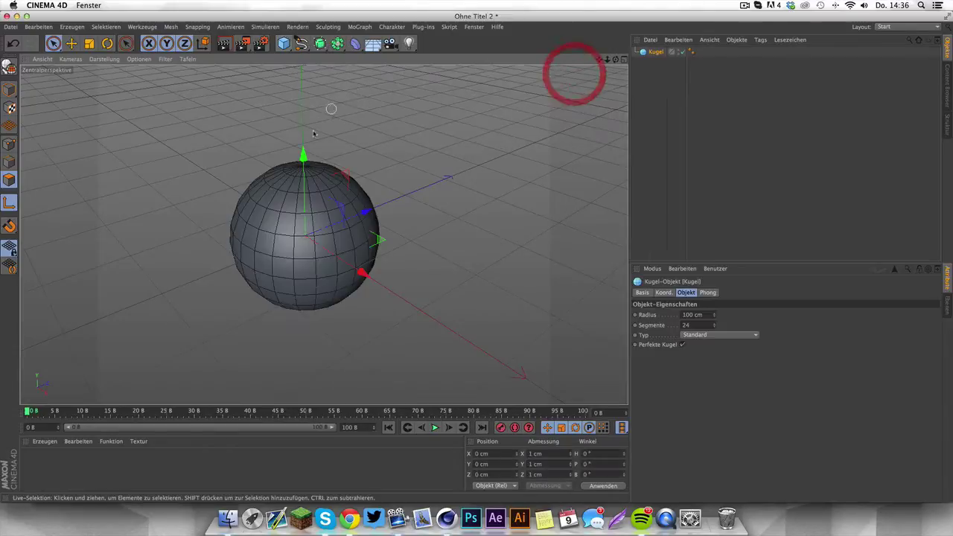
drag(713, 322, 703, 322)
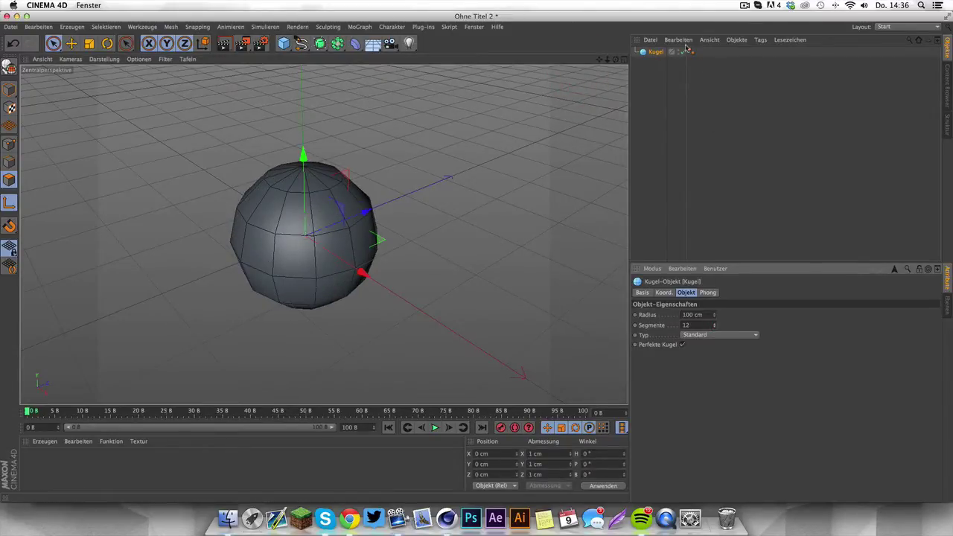
Step: Delete the sphere's Phong tag and convert the sphere to an editable polygon object
click(688, 50)
key(BackSpace)
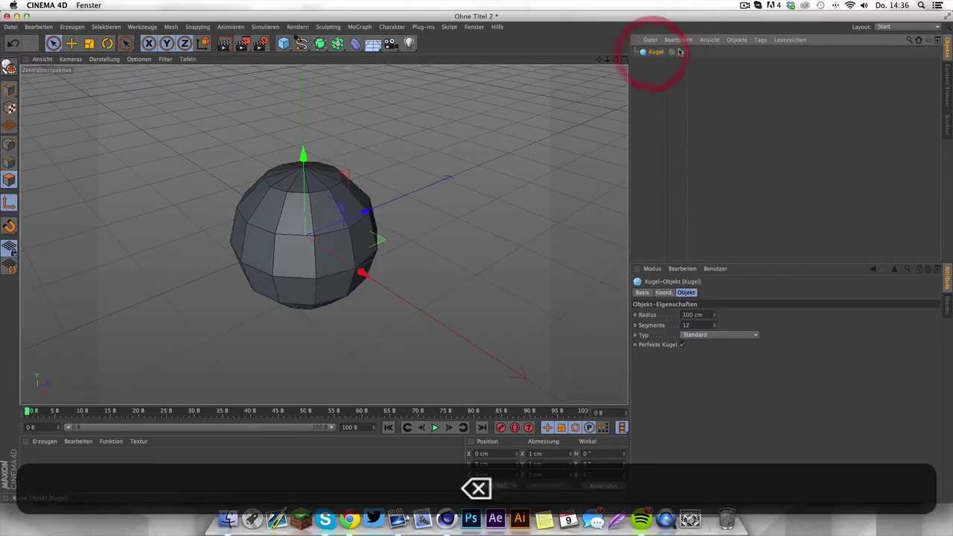
key(c)
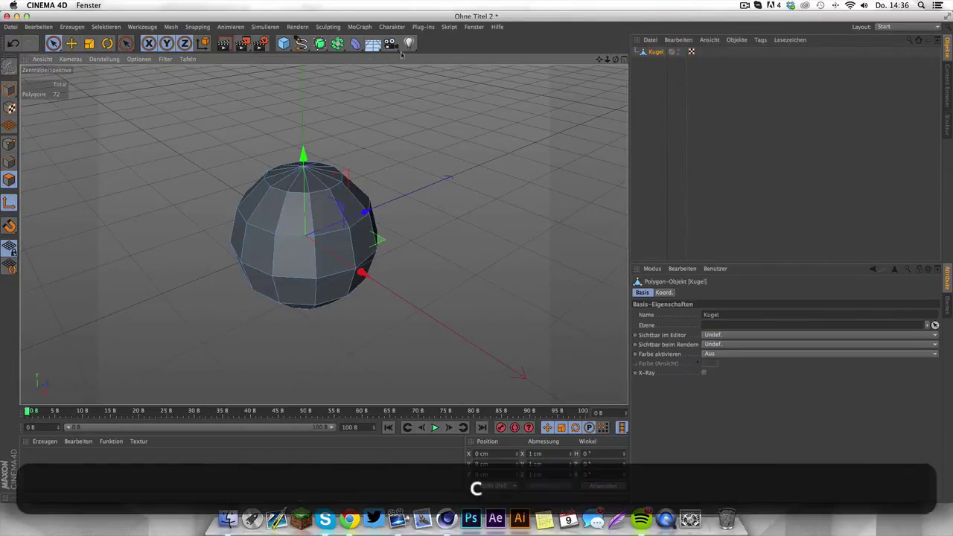
Step: Stretch the whole sphere object vertically along Y to a height of about 344 cm
drag(615, 59, 636, 36)
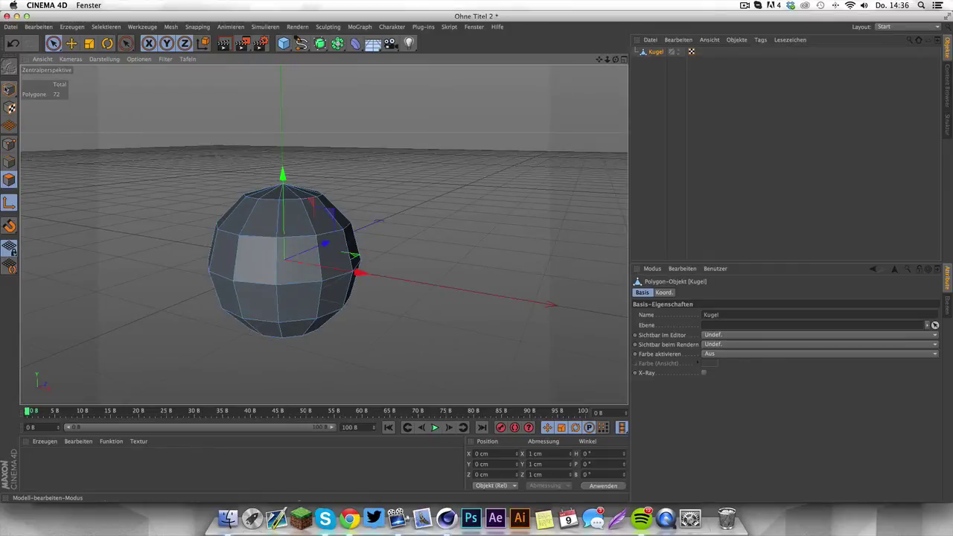
click(10, 90)
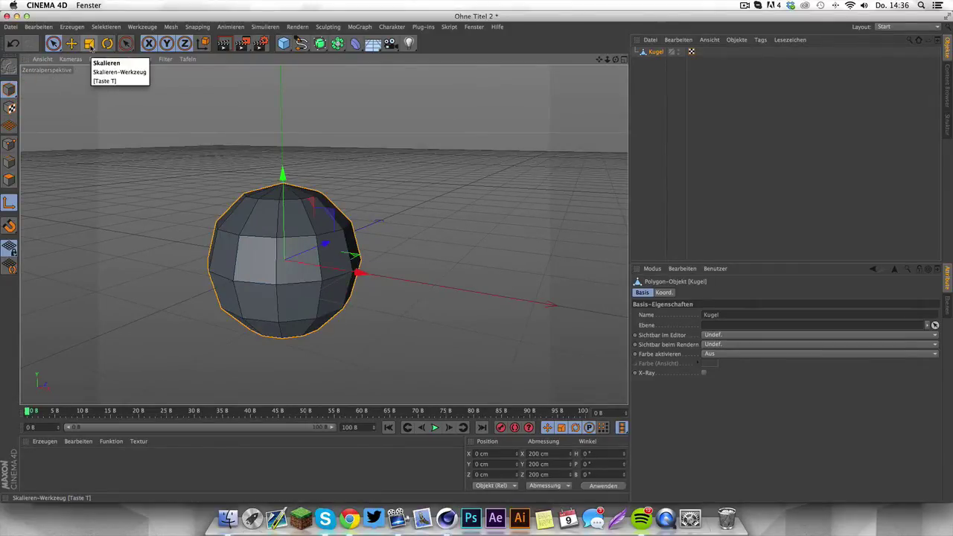
click(90, 44)
drag(282, 173, 283, 101)
Step: Add a MoGraph Klon object and place the stretched sphere inside it as its child
scroll(248, 269, down, 5)
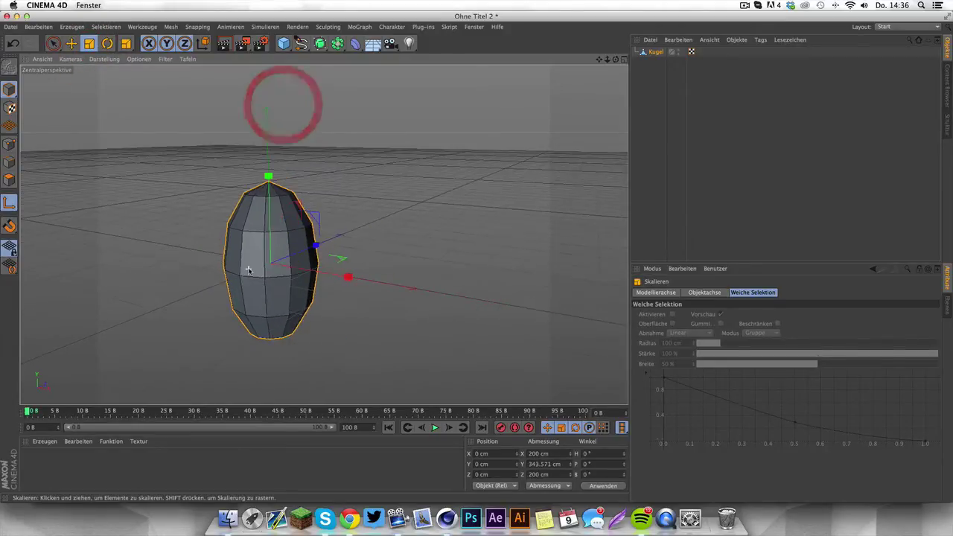
drag(599, 59, 687, 75)
alt+drag(323, 235, 331, 222)
click(359, 26)
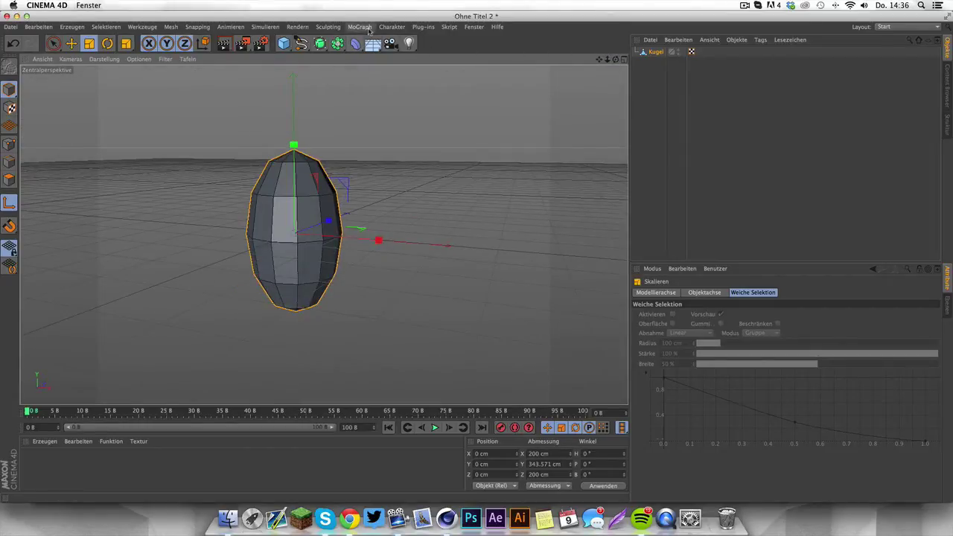
click(385, 105)
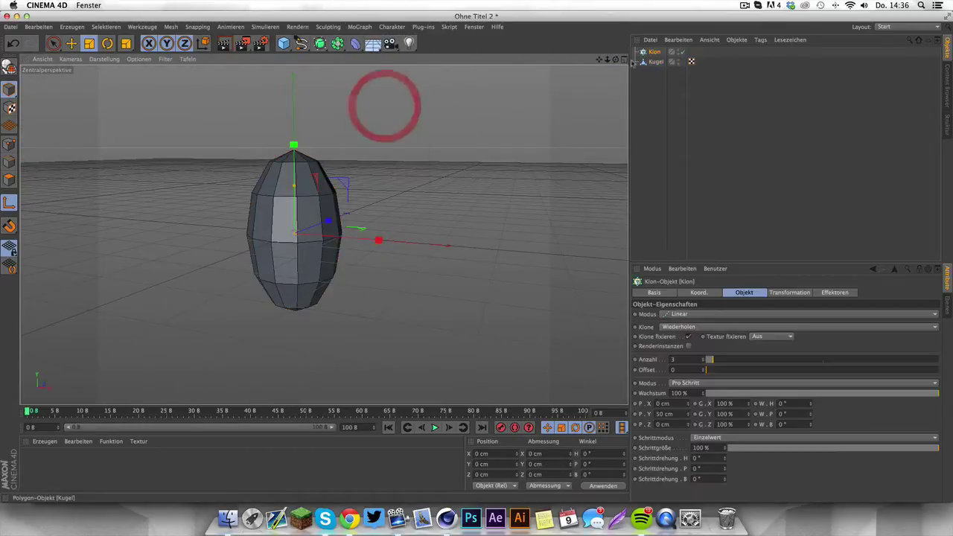
drag(654, 51, 655, 52)
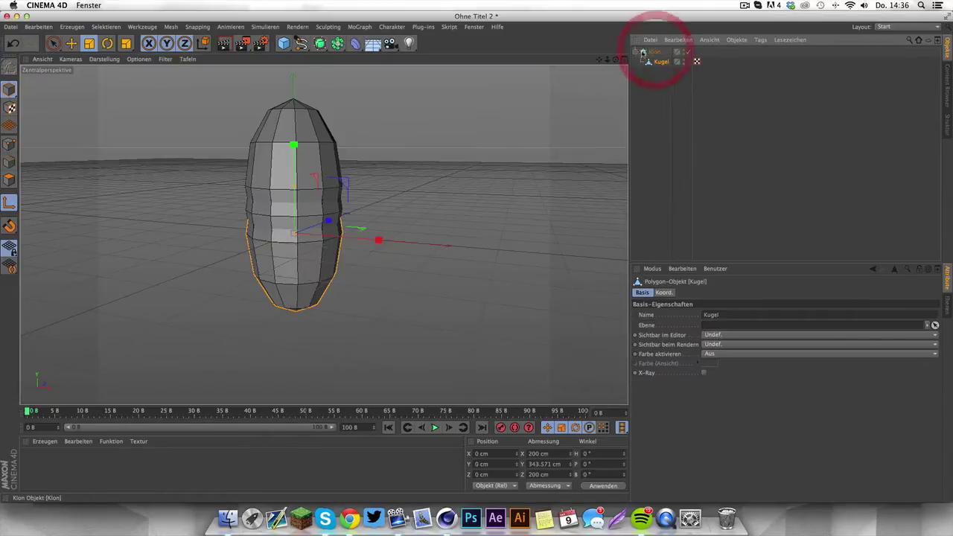
click(654, 51)
click(631, 52)
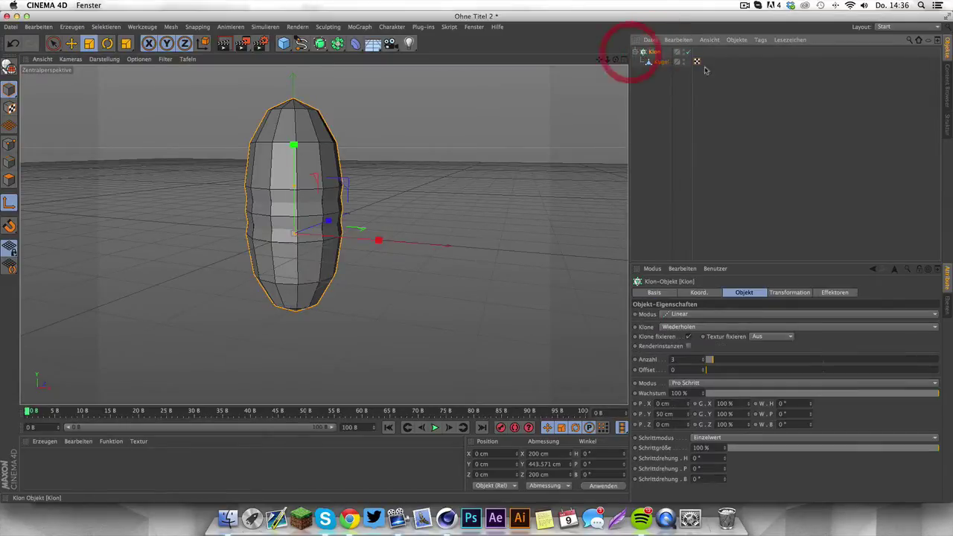
Step: Set the cloner's mode to Radial and its plane to XZ
click(681, 313)
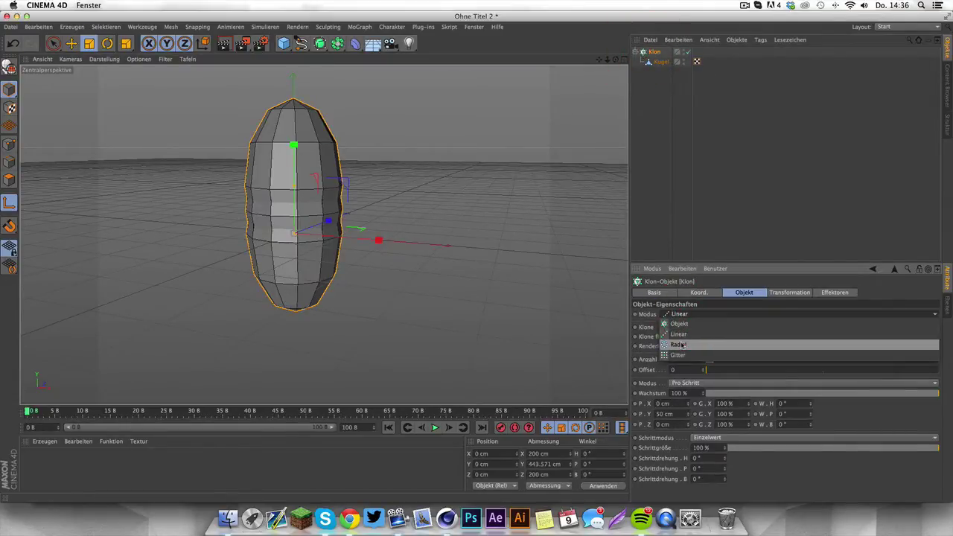
click(679, 340)
click(670, 380)
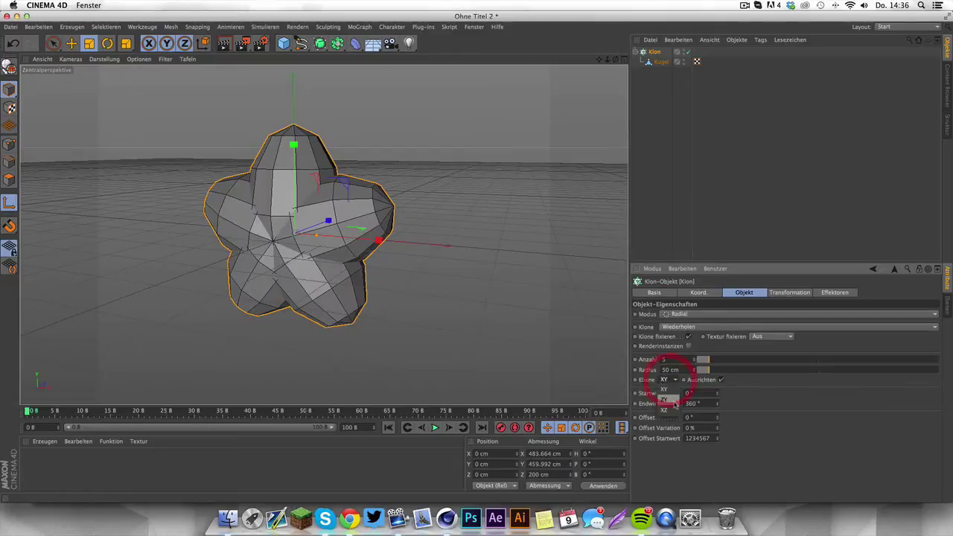
click(664, 399)
click(673, 379)
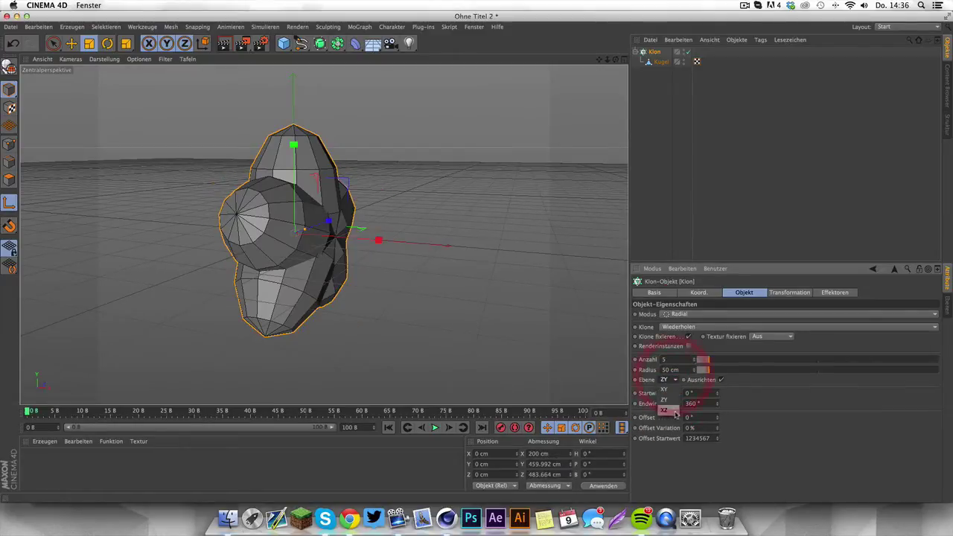
click(664, 409)
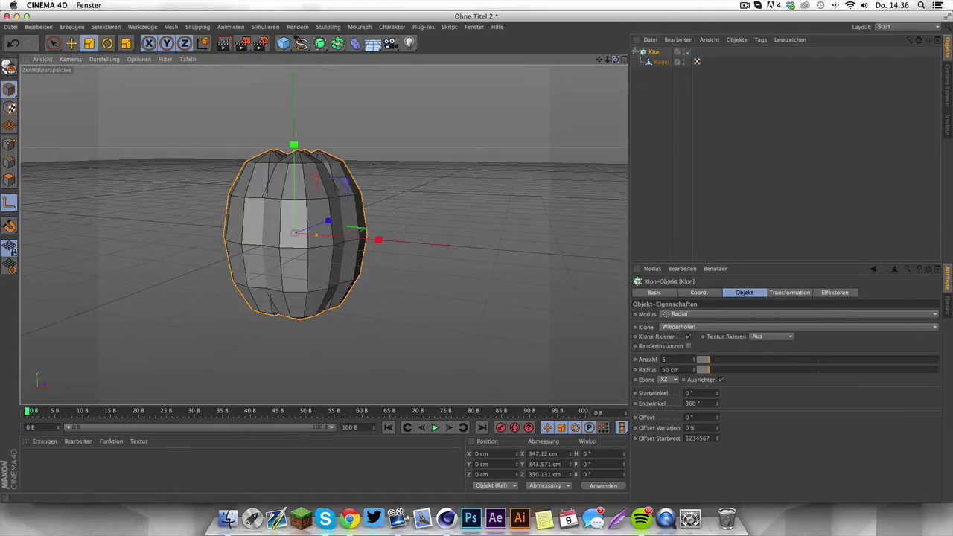
Step: Set the cloner to 7 clones with a radius of 115 cm to form the pumpkin body
drag(615, 60, 636, 101)
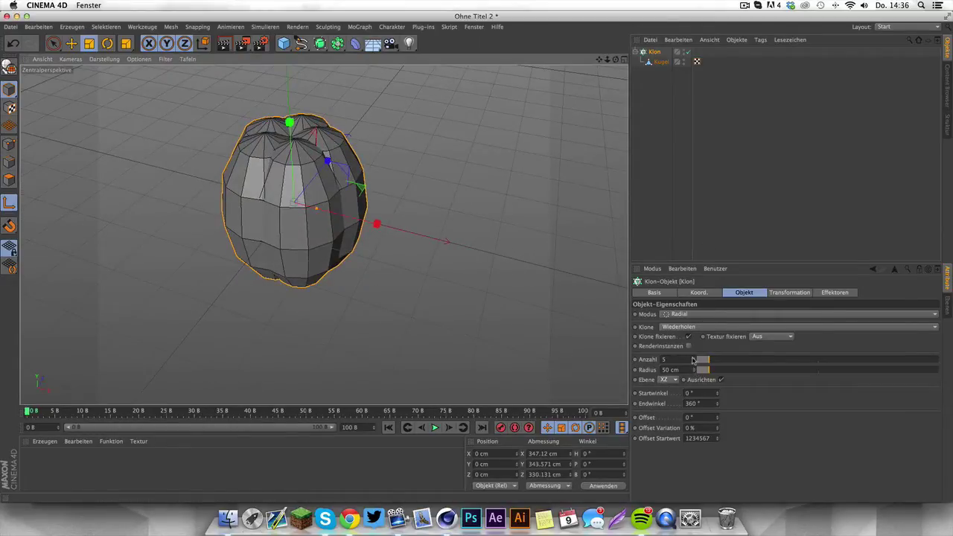
click(693, 359)
click(693, 359)
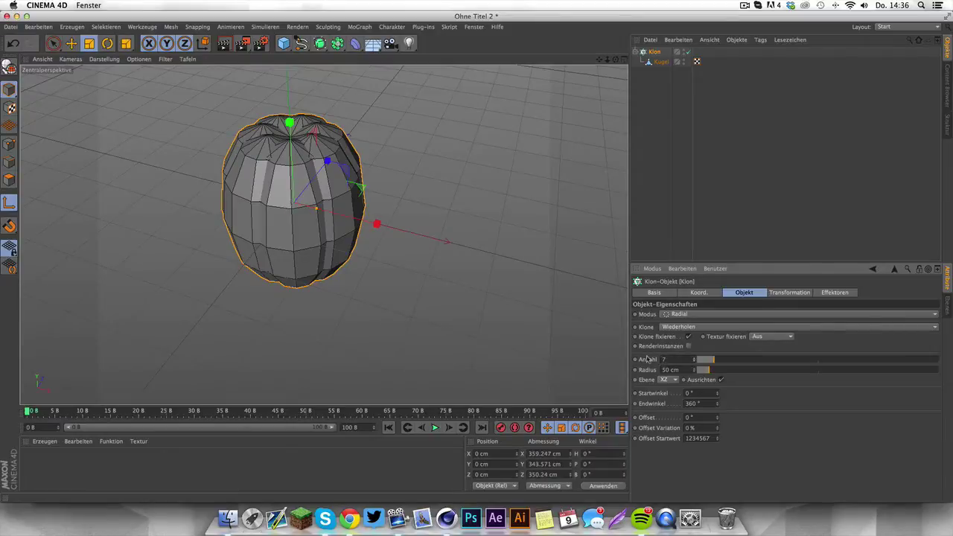
click(694, 362)
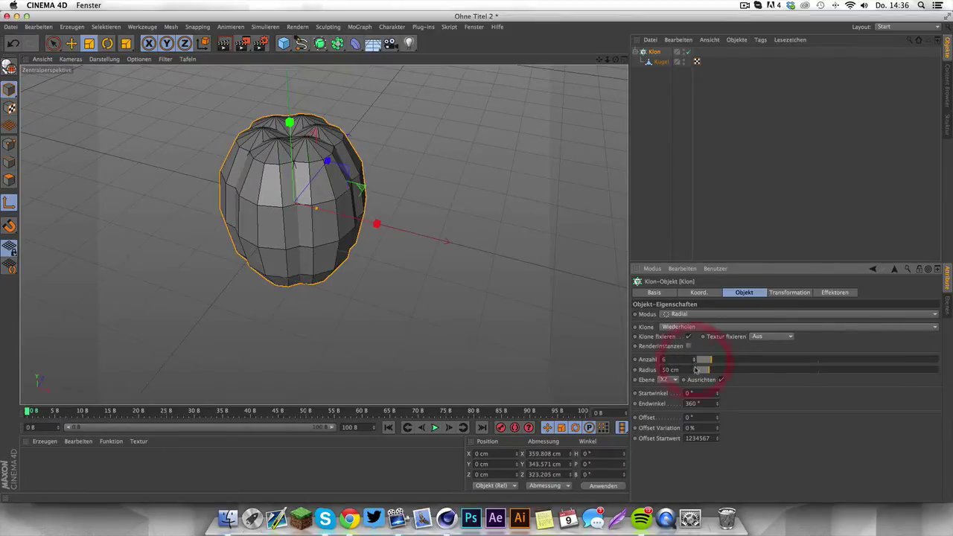
mouse_move(694, 369)
mouse_down()
mouse_move(694, 342)
mouse_move(694, 358)
mouse_up()
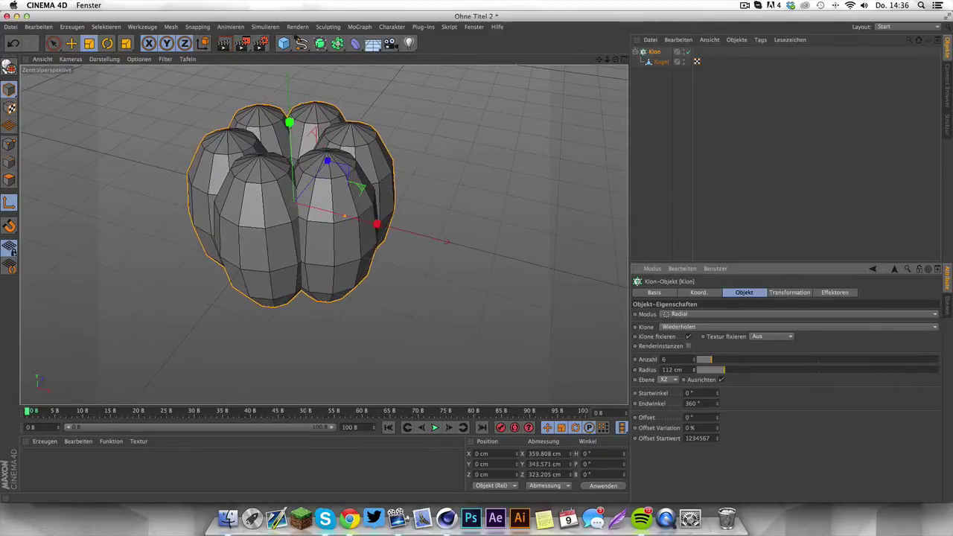
click(694, 358)
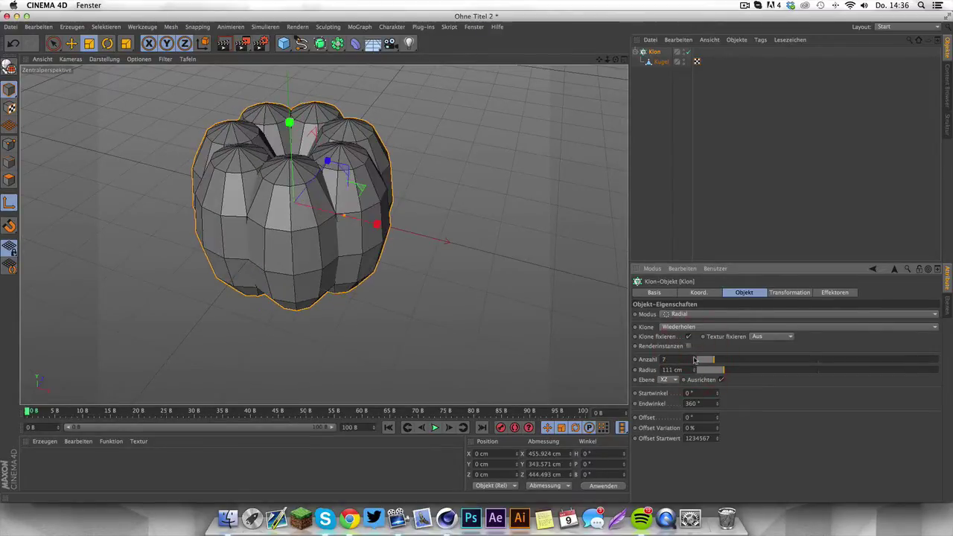
drag(694, 370, 695, 368)
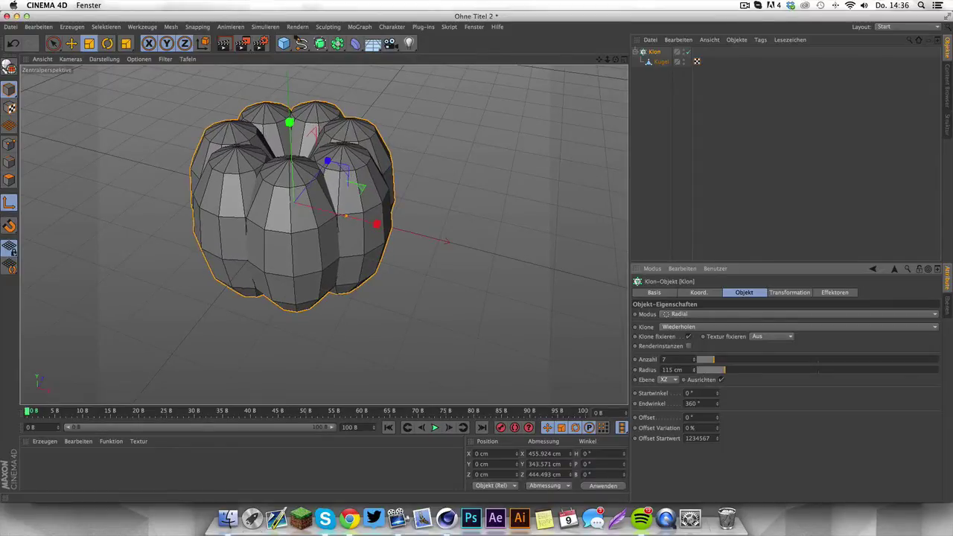
Step: Collapse the cloner's hierarchy and scale the whole cloner down uniformly to about 72.5 %
drag(615, 59, 625, 78)
mouse_move(323, 235)
alt+mouse_down()
mouse_move(323, 212)
mouse_move(323, 257)
mouse_move(323, 216)
mouse_move(323, 234)
mouse_move(338, 235)
mouse_move(323, 235)
mouse_move(330, 240)
mouse_move(320, 221)
mouse_move(323, 235)
alt+mouse_up()
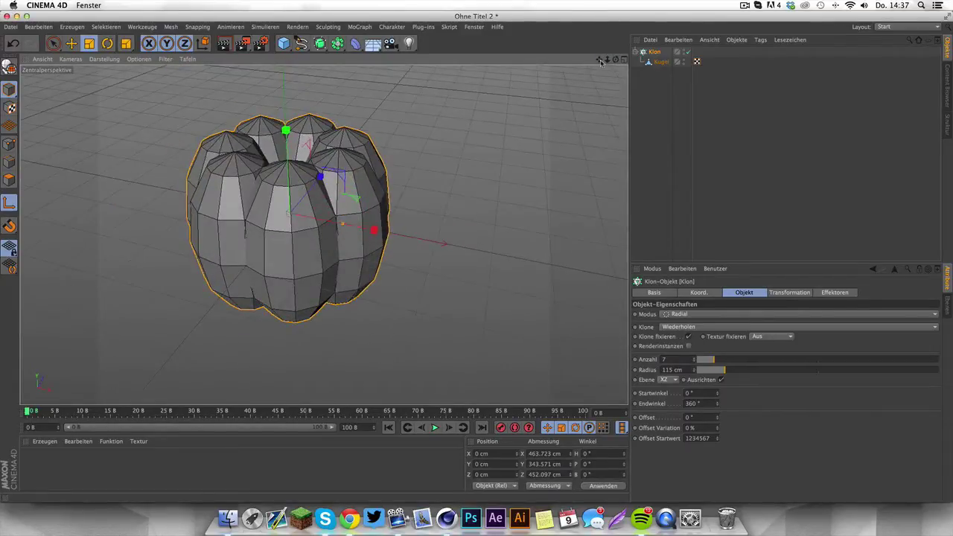
mouse_move(600, 61)
mouse_down()
mouse_move(674, 40)
mouse_move(323, 240)
mouse_up()
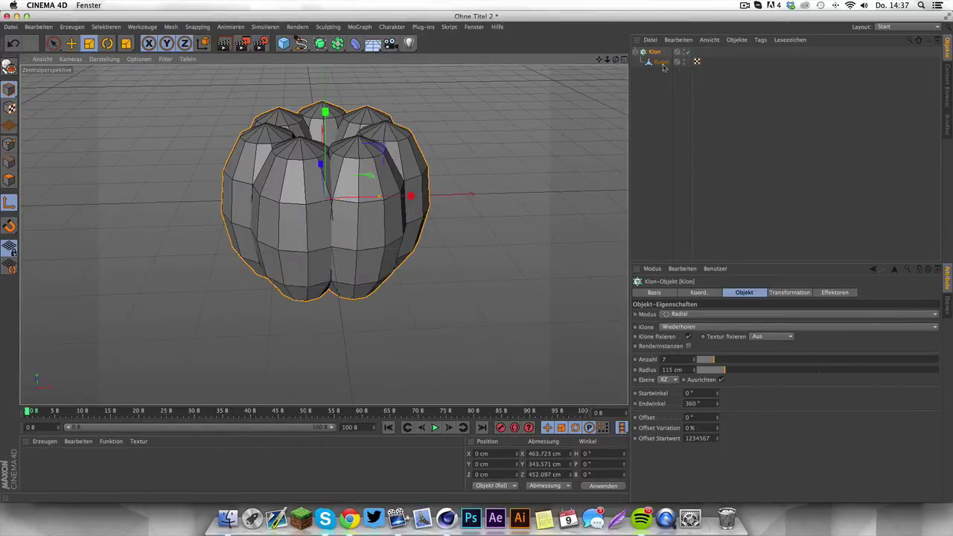
click(636, 52)
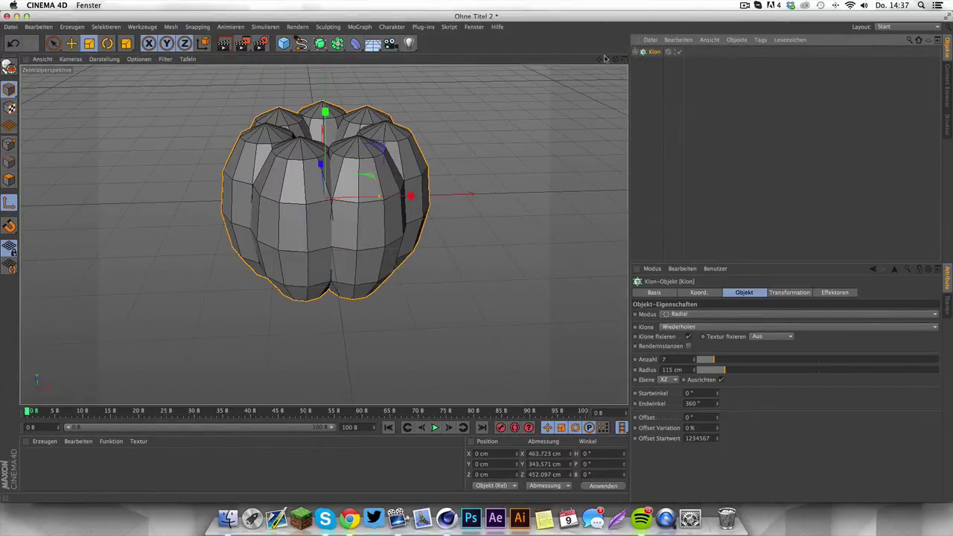
drag(477, 258, 460, 239)
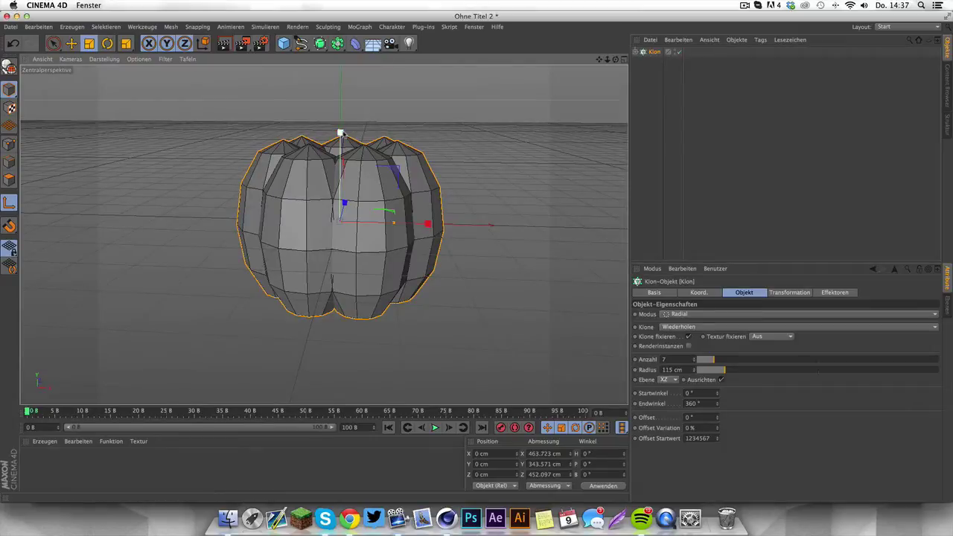
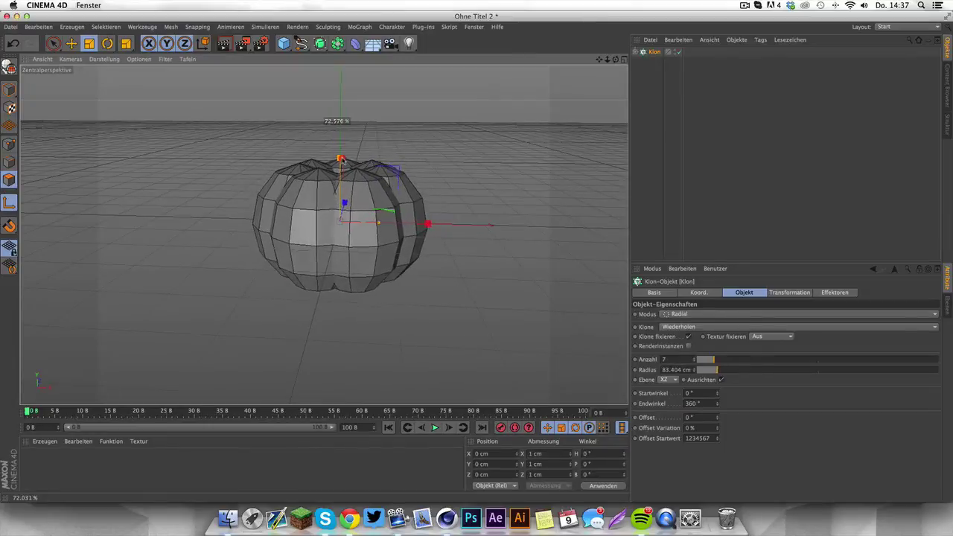
drag(342, 159, 342, 160)
mouse_move(323, 234)
alt+mouse_down()
mouse_move(297, 215)
mouse_move(323, 234)
mouse_move(335, 227)
mouse_move(334, 238)
mouse_move(335, 216)
mouse_move(337, 227)
alt+mouse_up()
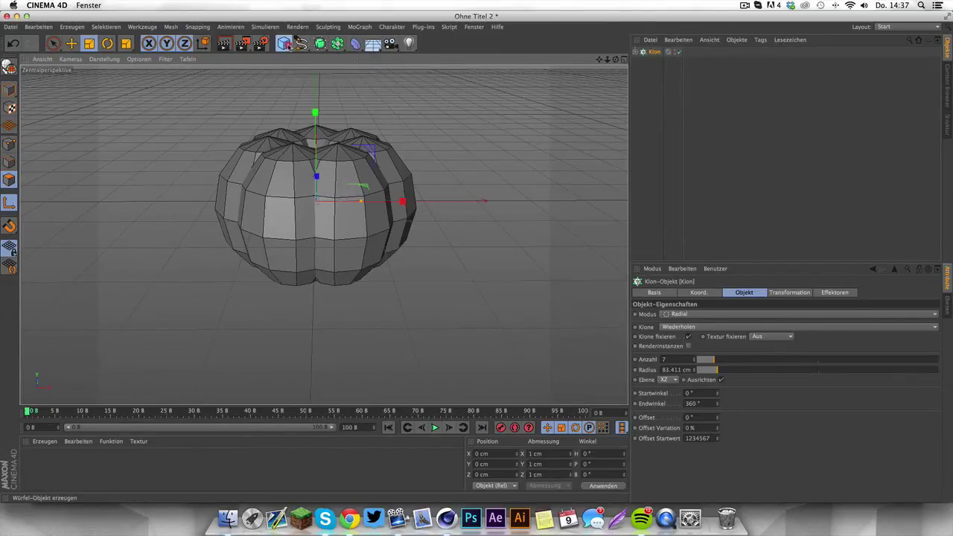
Step: Add an n-Eck spline and set its number of sides to 3
click(283, 43)
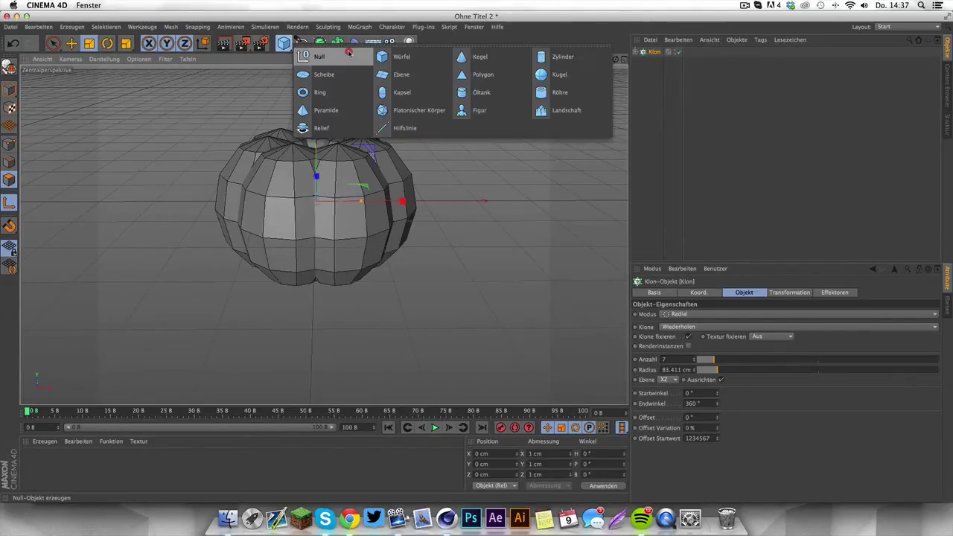
click(302, 42)
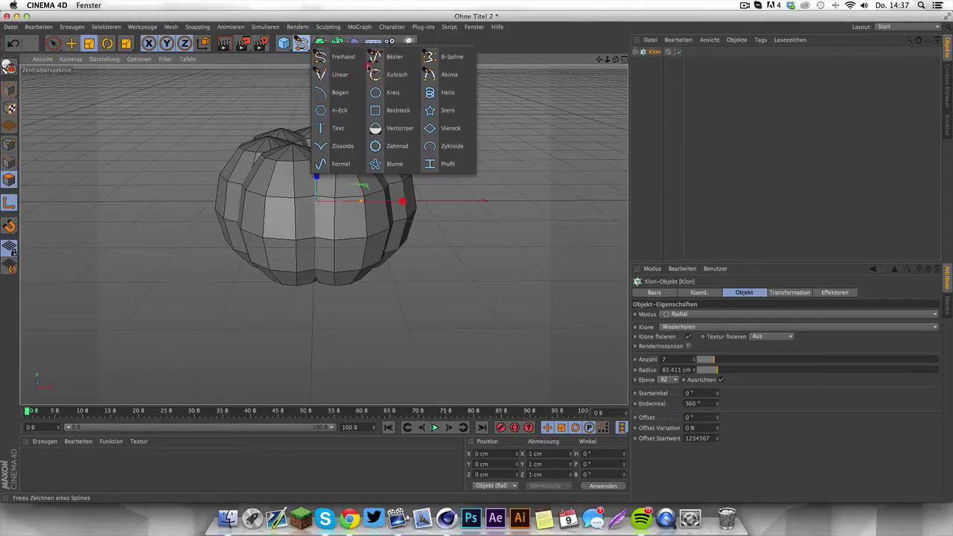
click(339, 111)
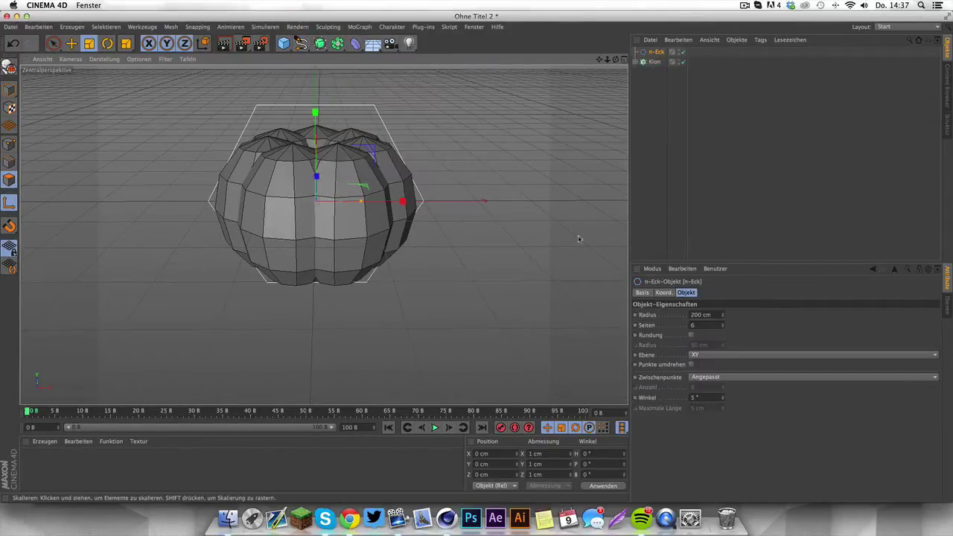
drag(711, 325, 631, 313)
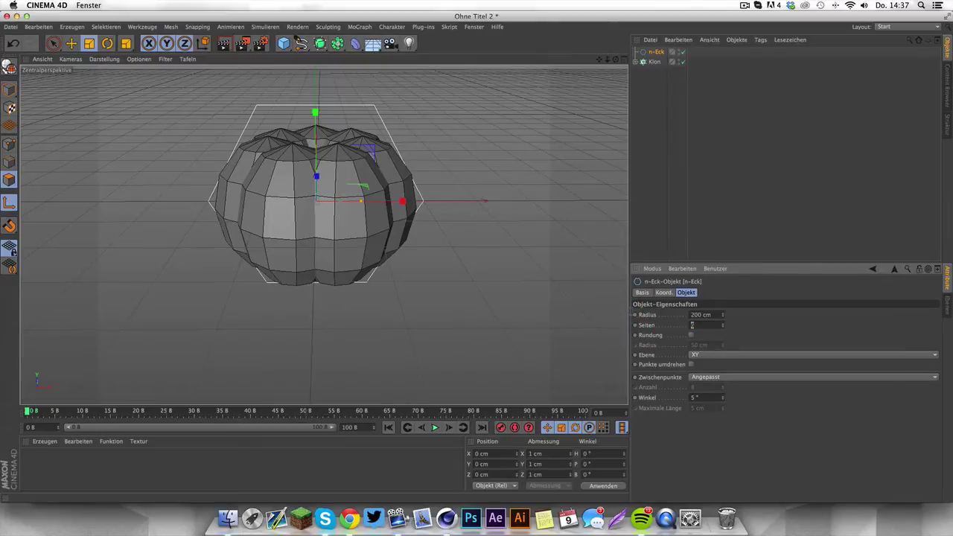
text(3)
key(Return)
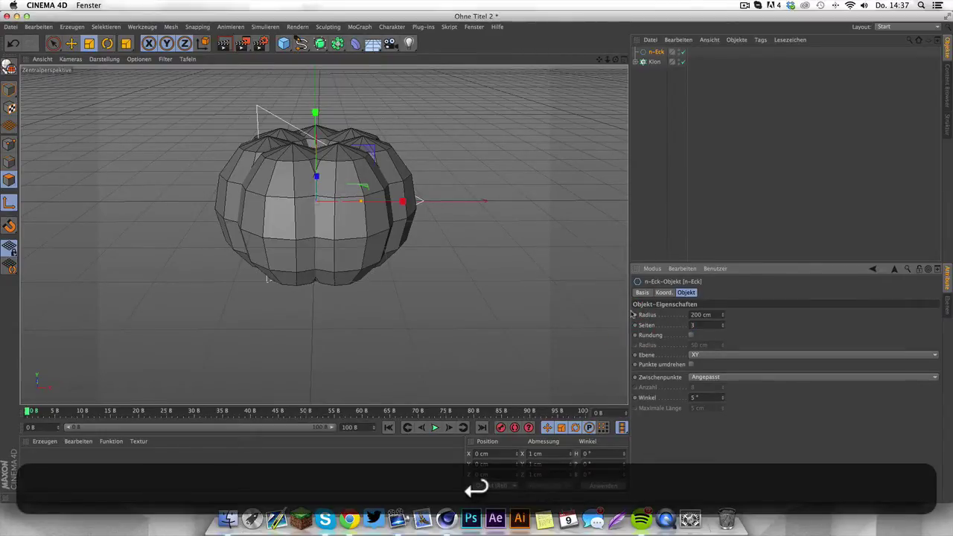
Step: Move the triangle spline forward along its Z axis until it stands in front of the pumpkin
click(71, 43)
drag(313, 177, 333, 212)
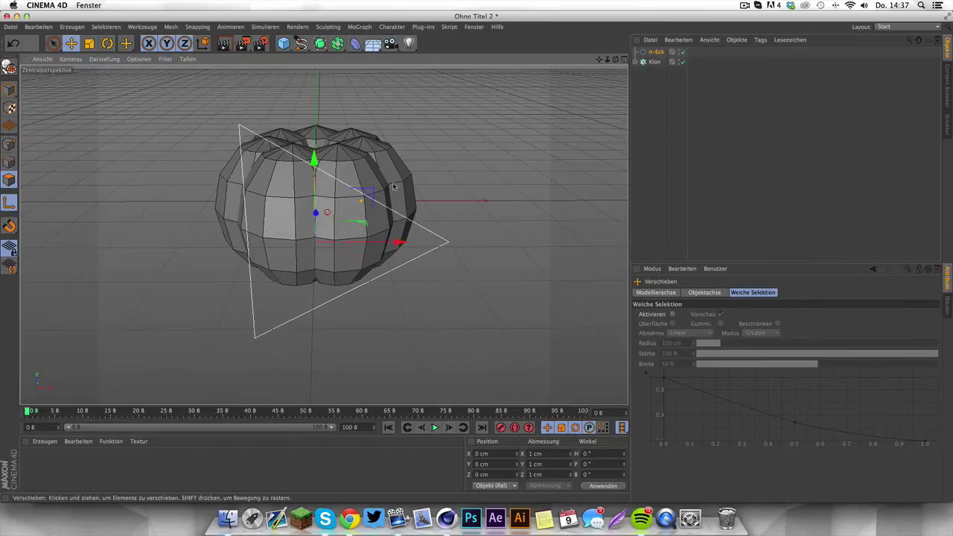
Step: Set the triangle spline's radius to 25 cm and its bank rotation to 90° so one corner points down
click(655, 52)
drag(722, 315, 723, 344)
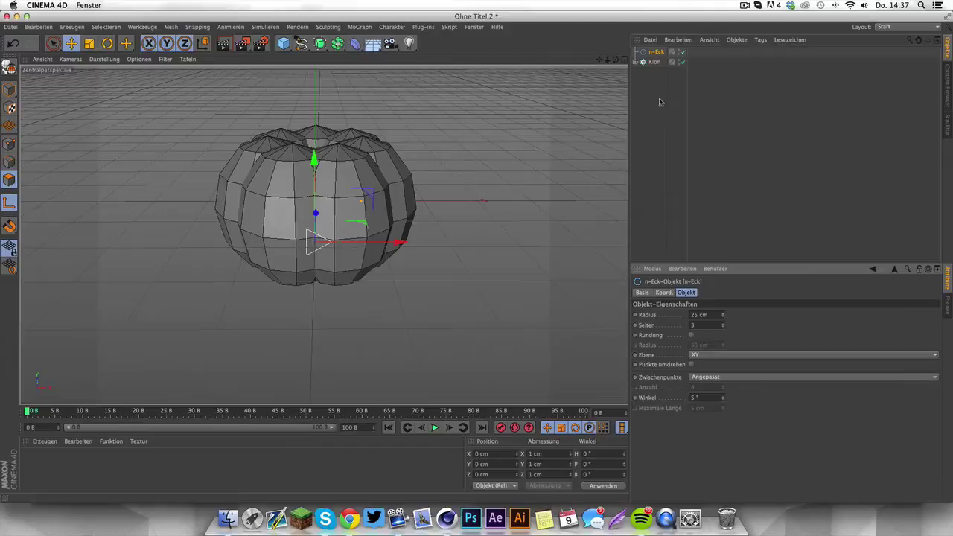
click(626, 58)
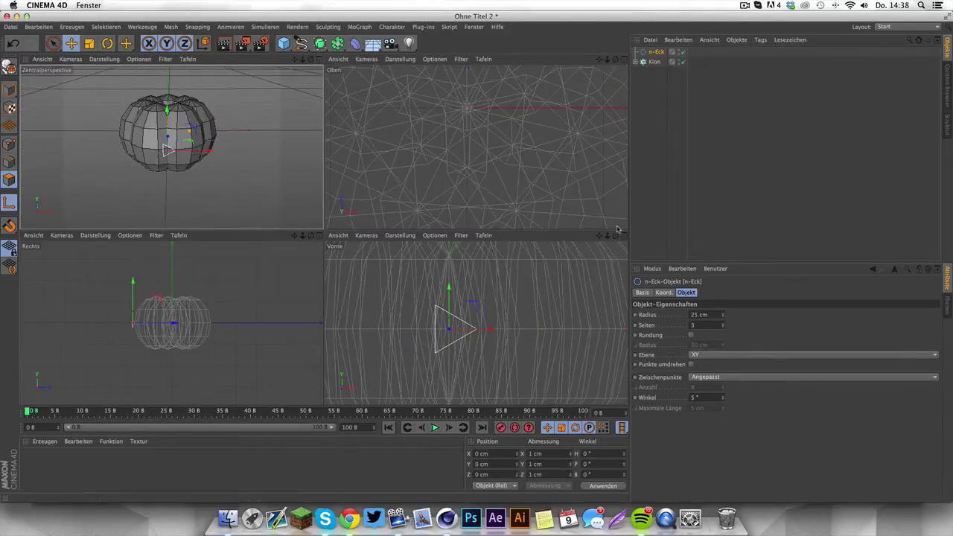
scroll(601, 253, down, 3)
click(624, 235)
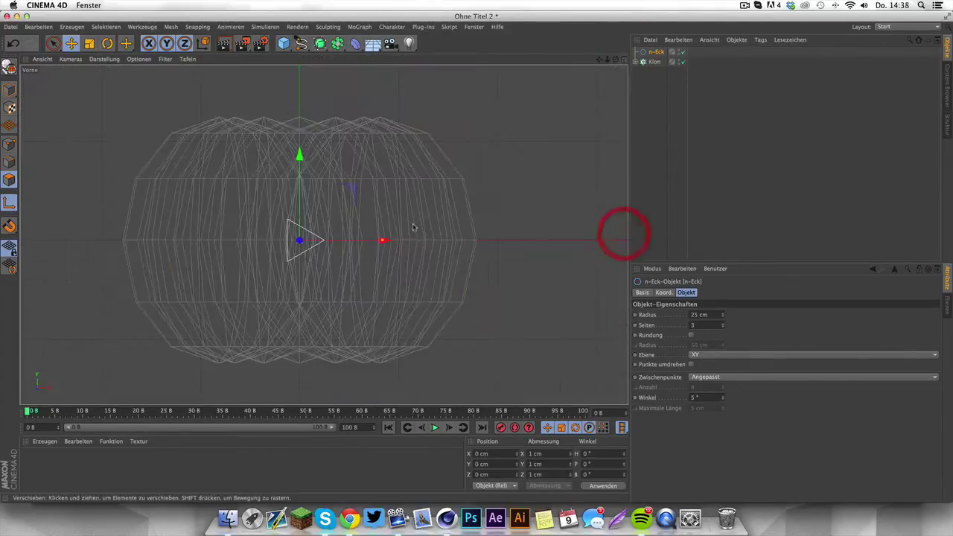
click(664, 293)
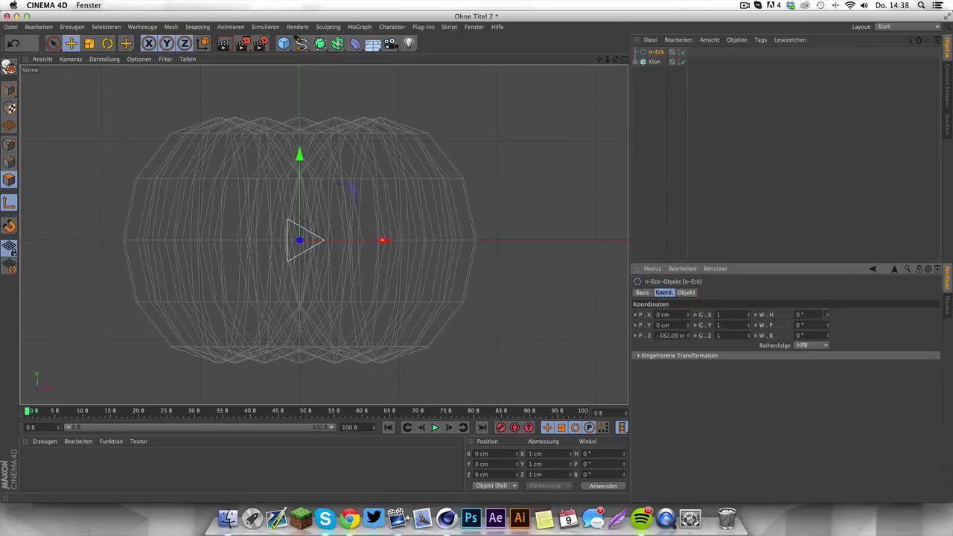
drag(829, 316, 829, 283)
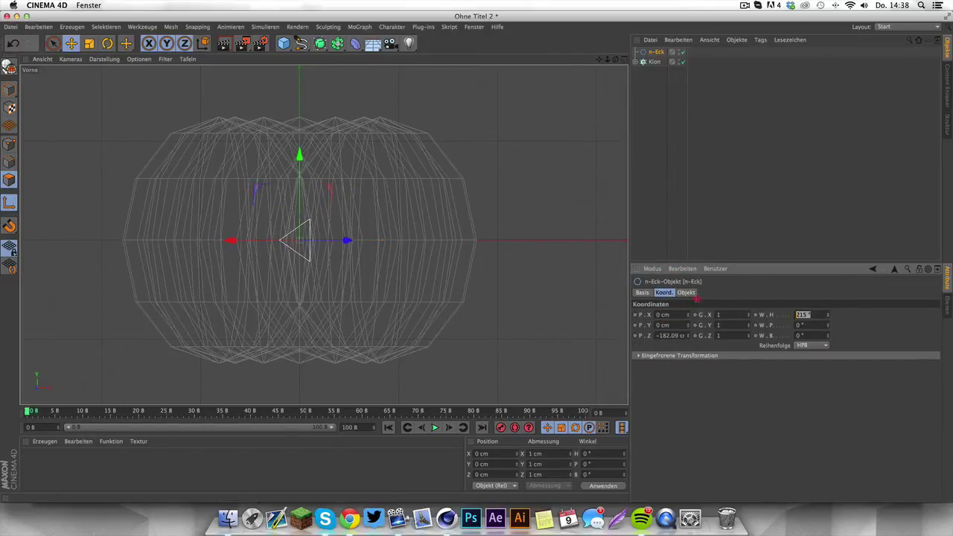
text(0)
drag(830, 338, 830, 316)
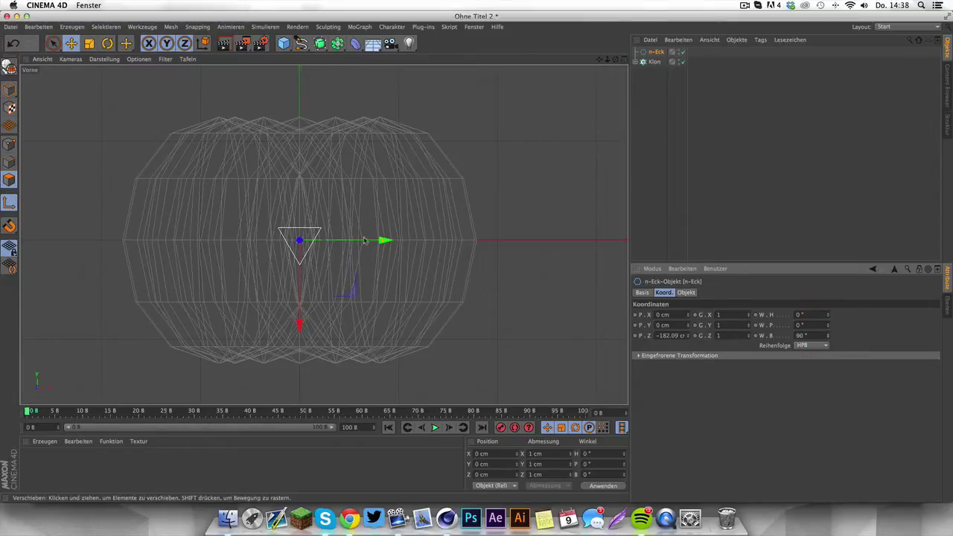
Step: Move the triangle to about X -54.7 cm and Y 34.6 cm as the pumpkin's first eye
drag(300, 323, 299, 229)
drag(354, 203, 299, 202)
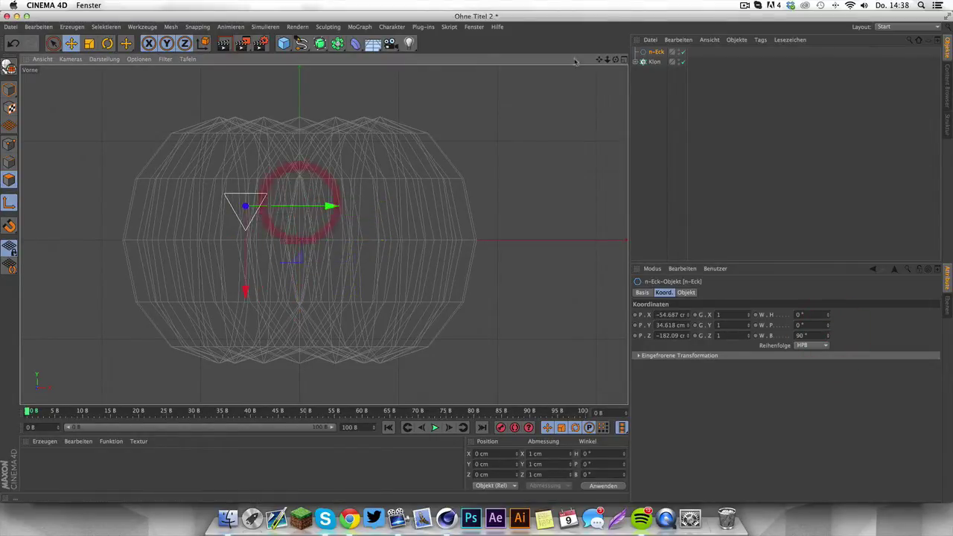
click(624, 59)
click(320, 59)
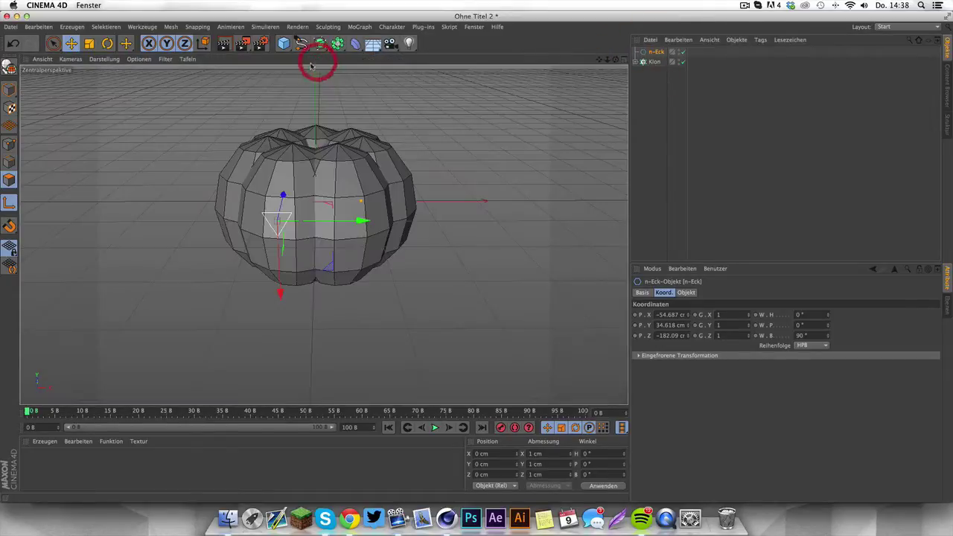
scroll(265, 242, up, 5)
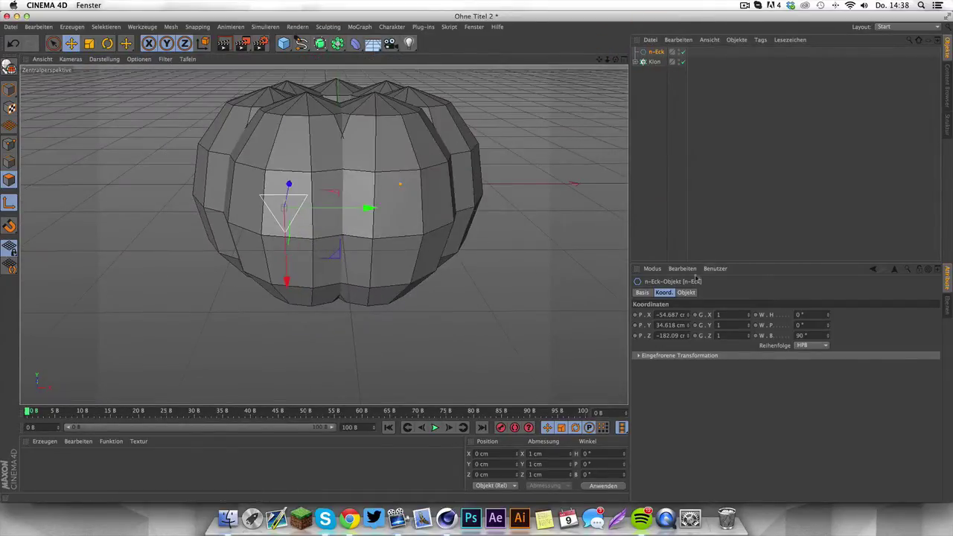
Step: Extrude the triangle spline 60 cm along Z and shift the extrusion to about Z -186 cm
click(685, 292)
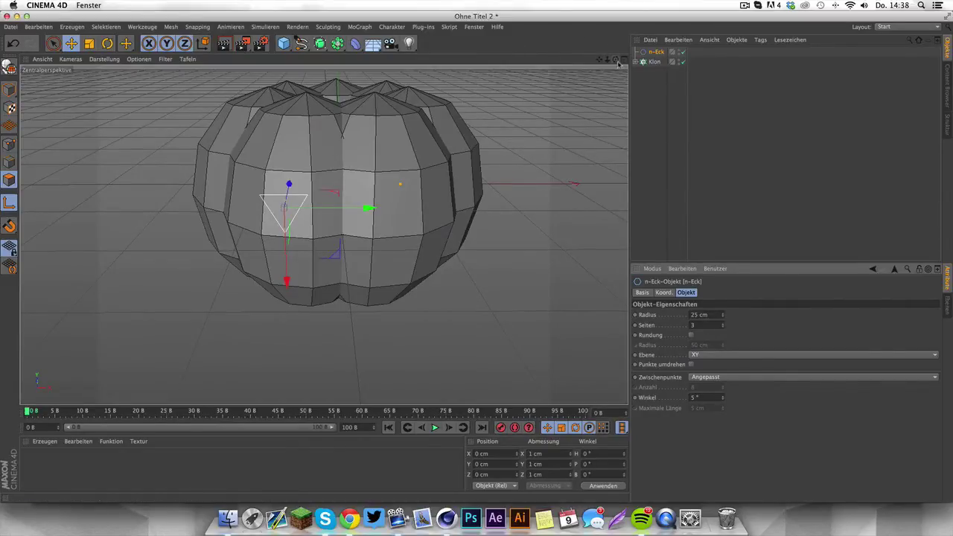
drag(617, 61, 478, 256)
drag(320, 43, 468, 55)
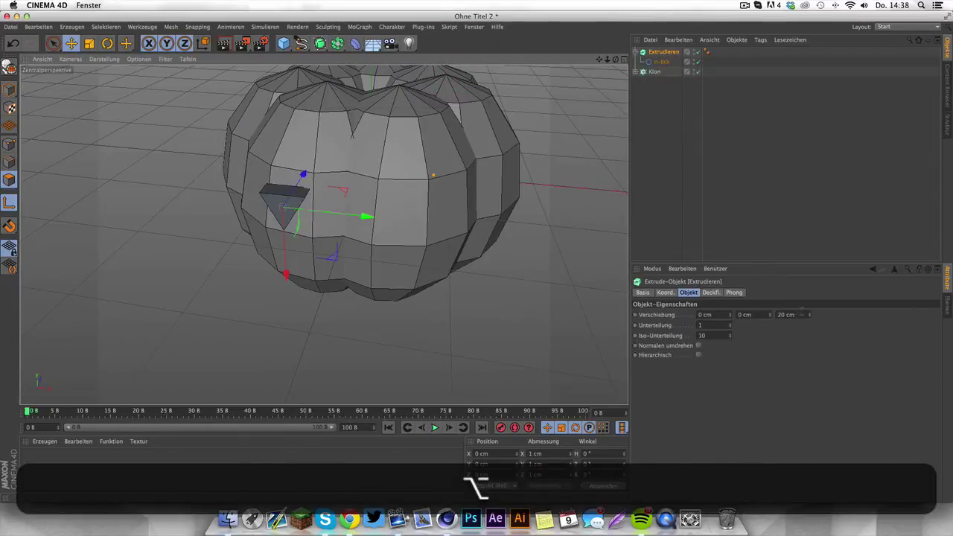
drag(810, 314, 809, 290)
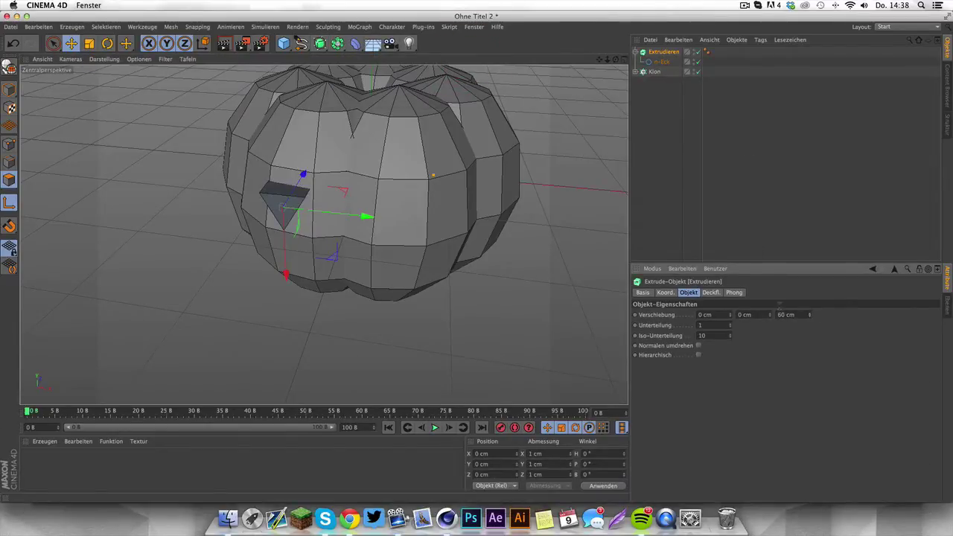
click(308, 174)
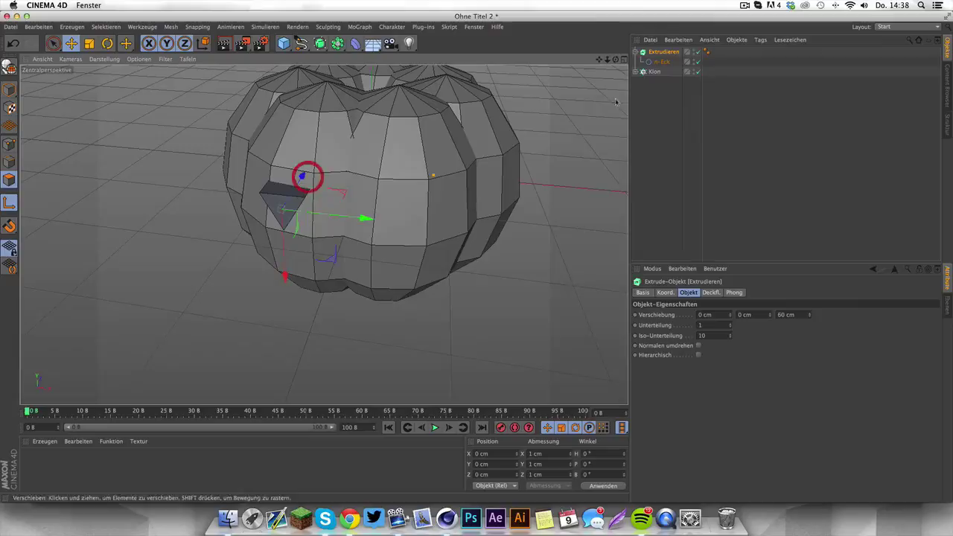
Step: Duplicate the extruded eye and move the copy to about X 45.3 cm for the second eye
click(654, 52)
key(super+v)
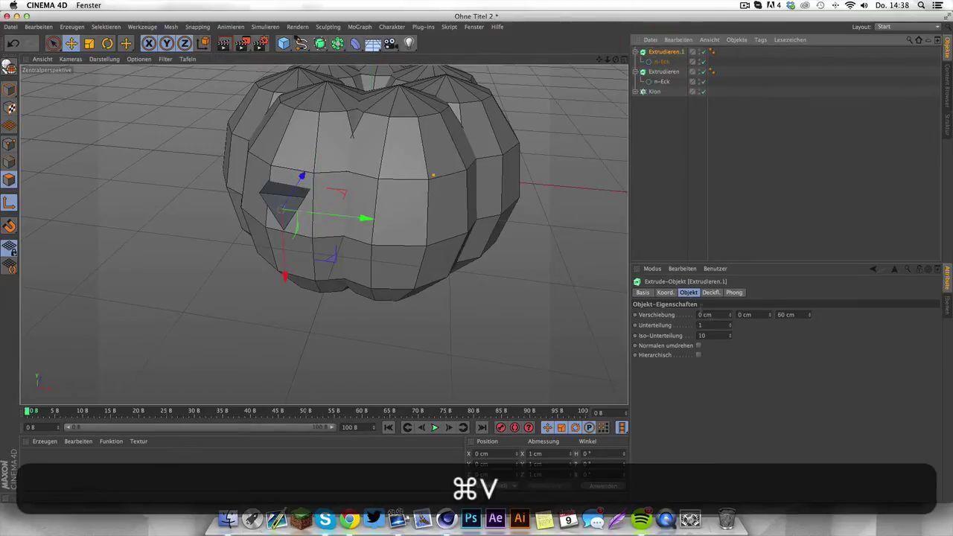
click(673, 293)
drag(688, 315, 687, 245)
drag(614, 58, 607, 30)
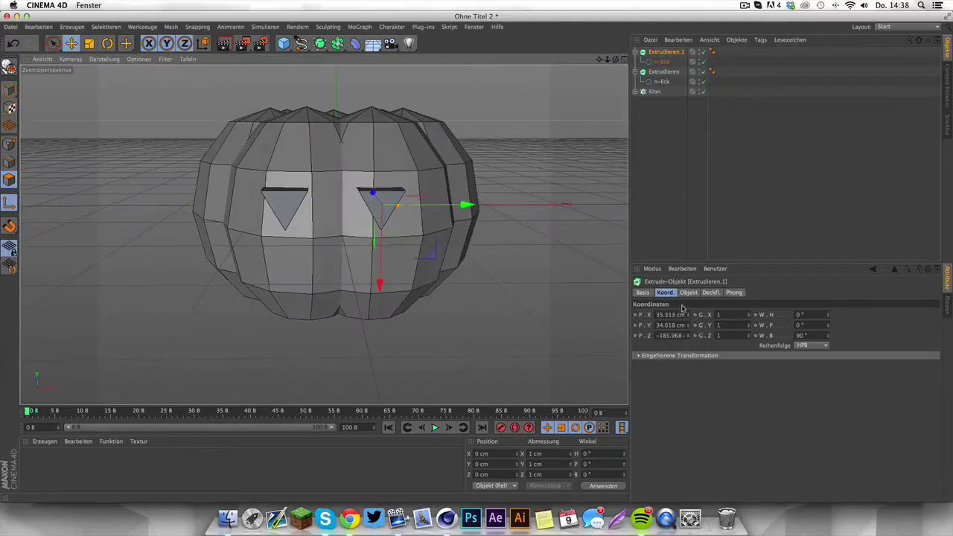
drag(689, 315, 718, 315)
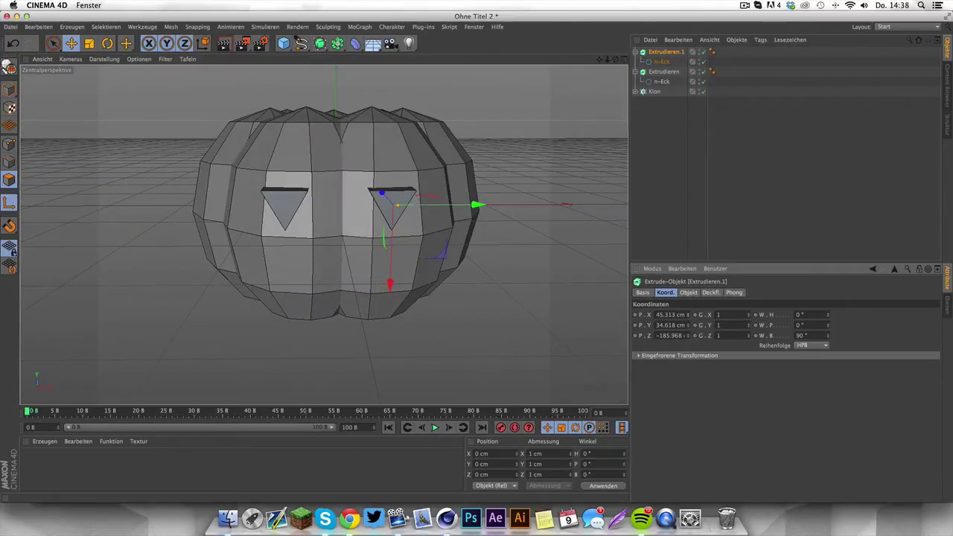
Step: Collapse and select both extruded eyes and convert them to editable polygon objects
mouse_move(615, 58)
mouse_down()
mouse_move(591, 95)
mouse_move(611, 59)
mouse_up()
click(635, 52)
click(635, 62)
shift+click(661, 62)
shift+click(665, 52)
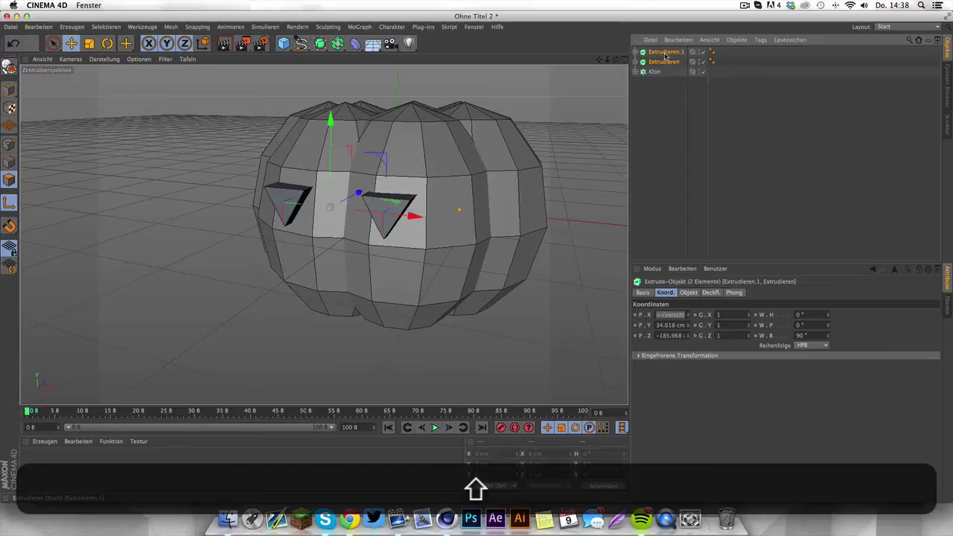
key(c)
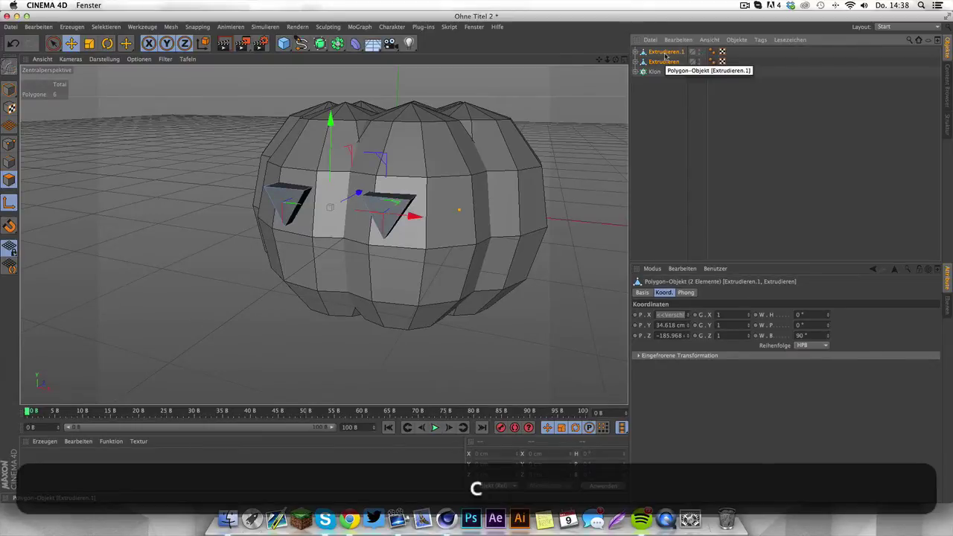
Step: Select both eyes with their child caps and merge them into one object, deleting the originals
right_click(664, 56)
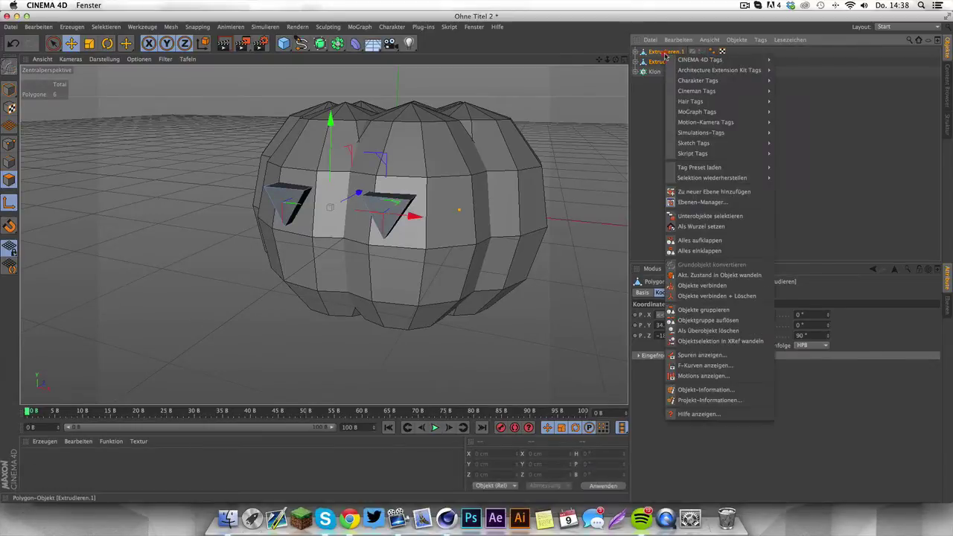
click(690, 217)
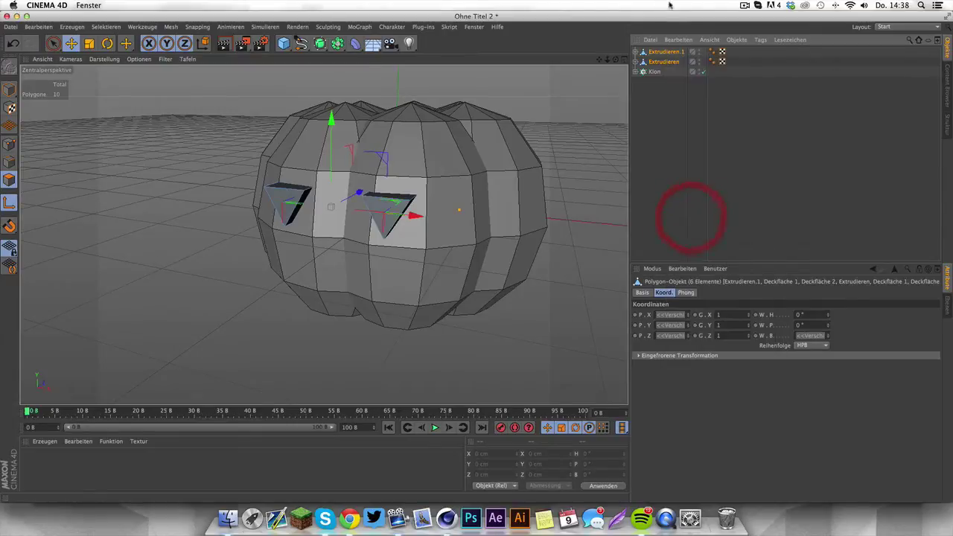
key(c)
right_click(661, 55)
click(692, 217)
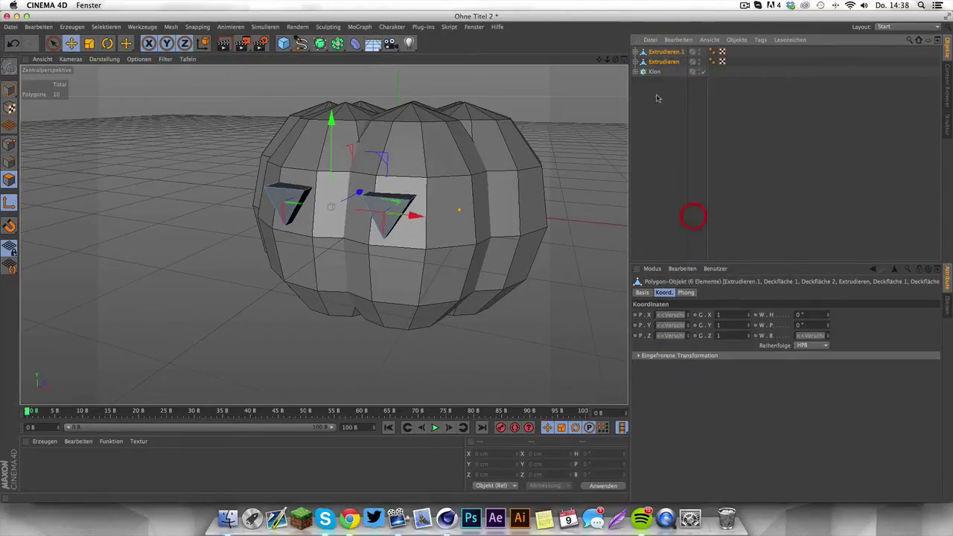
right_click(664, 64)
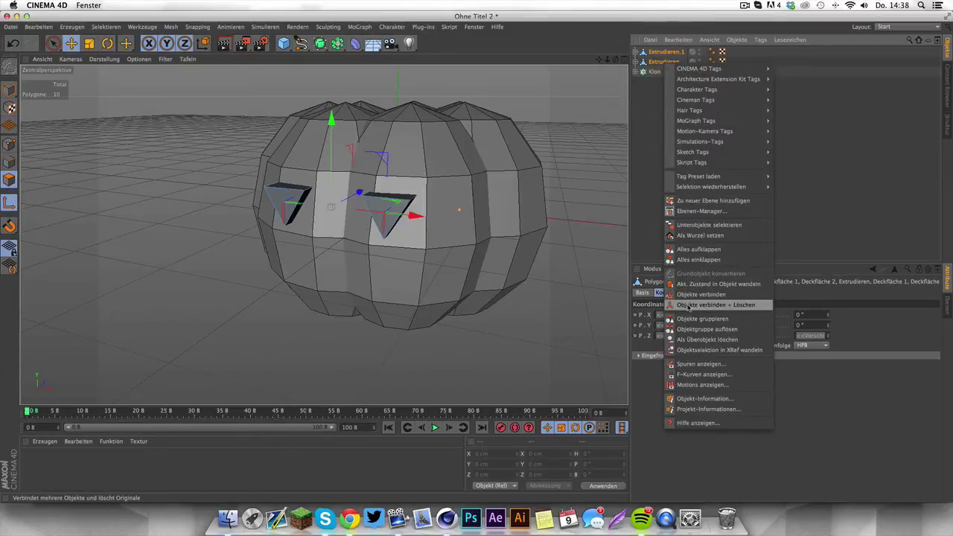
click(688, 305)
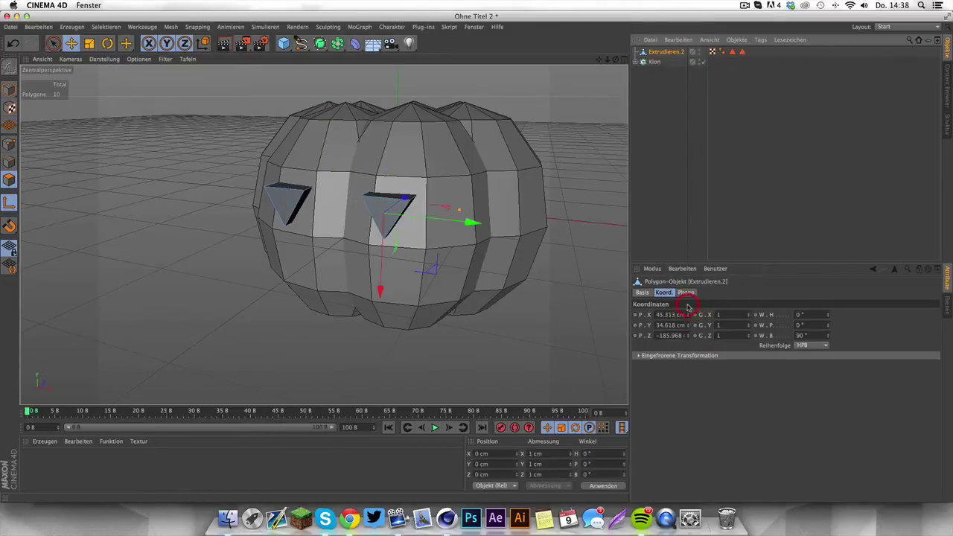
Step: Delete the polygon selection tags from the merged eye object
click(722, 53)
key(BackSpace)
click(663, 50)
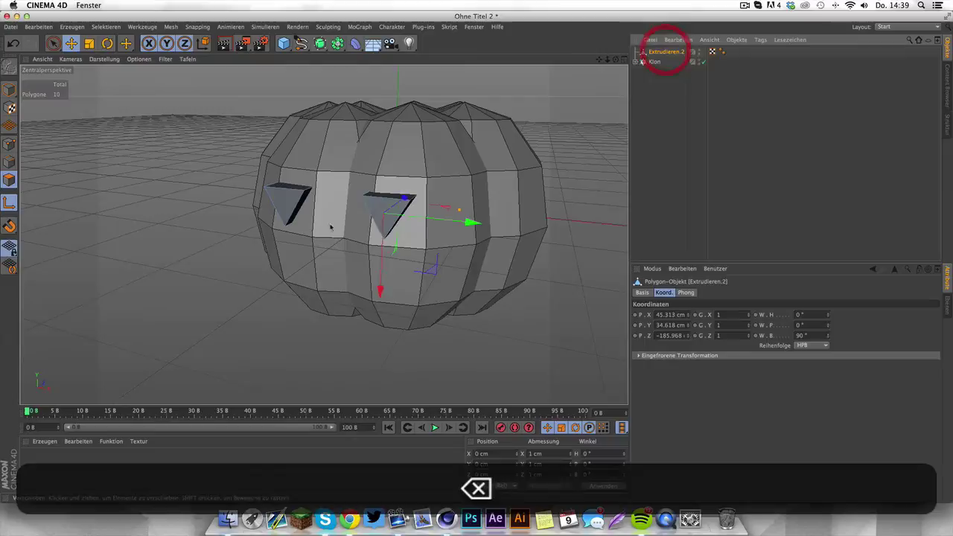
Step: Add a Boole object containing the pumpkin cloner first and the merged eyes second to cut out the eye holes
drag(615, 60, 626, 97)
click(654, 62)
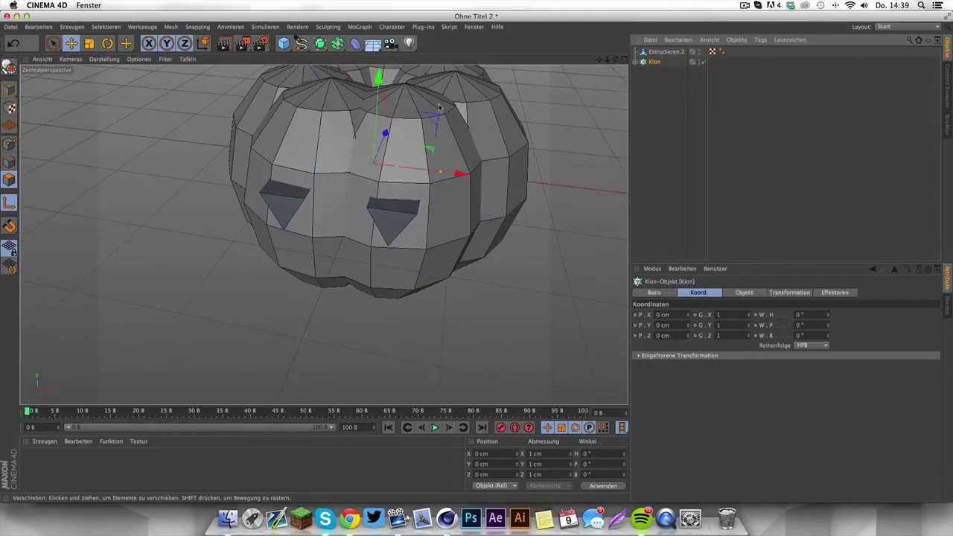
drag(337, 43, 528, 57)
drag(767, 88, 618, 33)
click(741, 134)
alt+drag(323, 236, 294, 249)
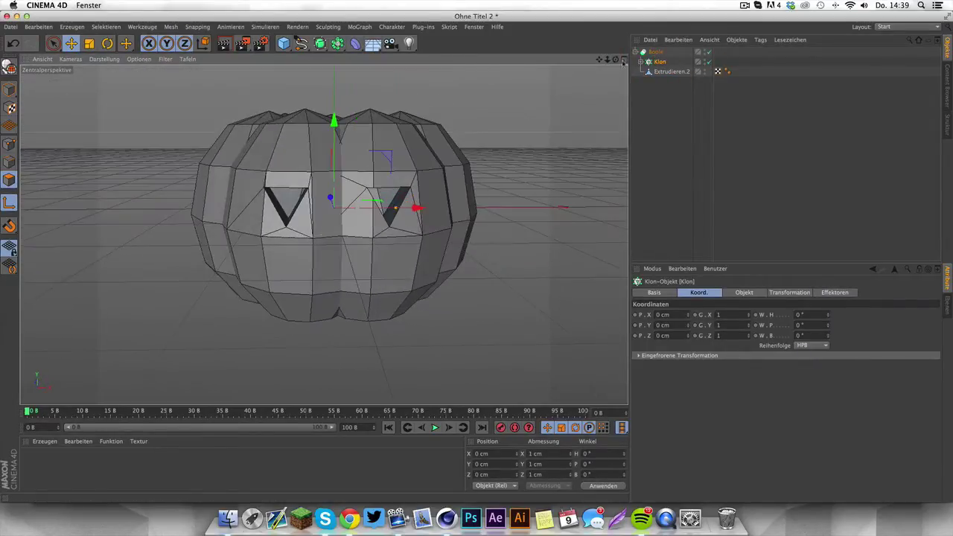
Step: Rename the merged eye object inside the Boole as eyes
click(670, 71)
click(660, 62)
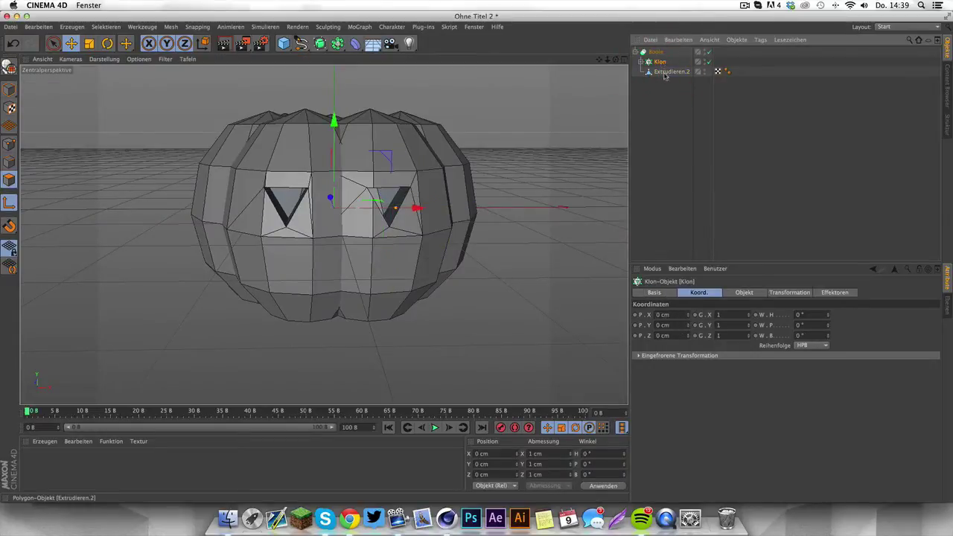
double_click(668, 72)
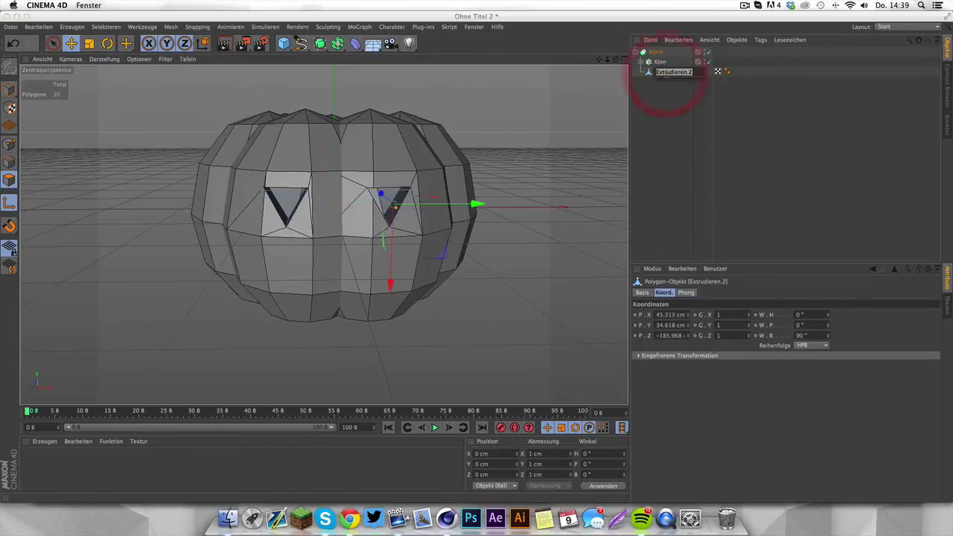
text(eyes)
key(Return)
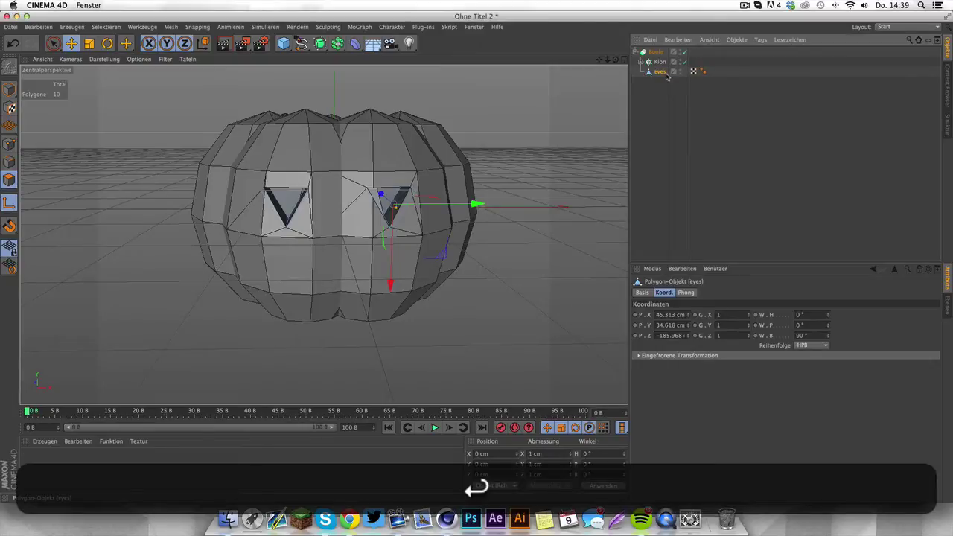
alt+drag(357, 231, 595, 80)
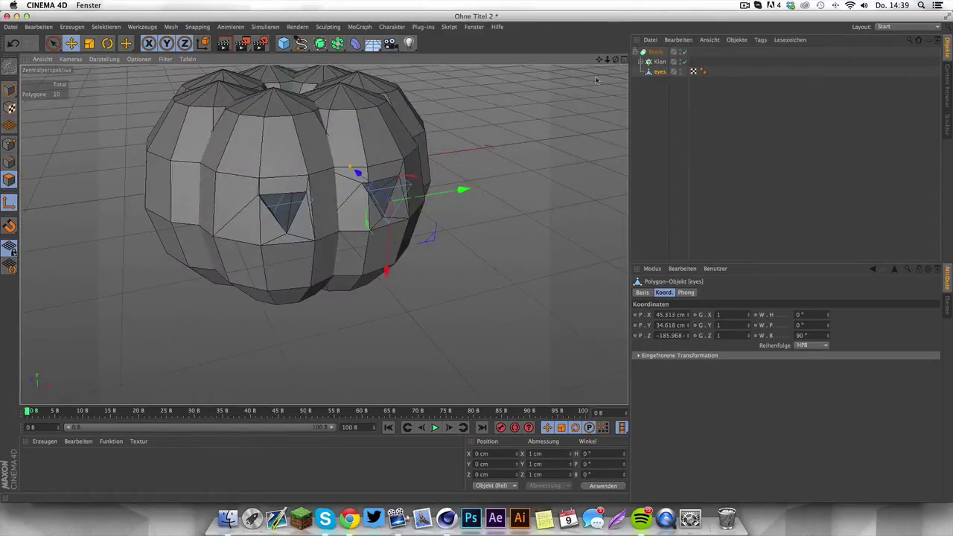
click(43, 441)
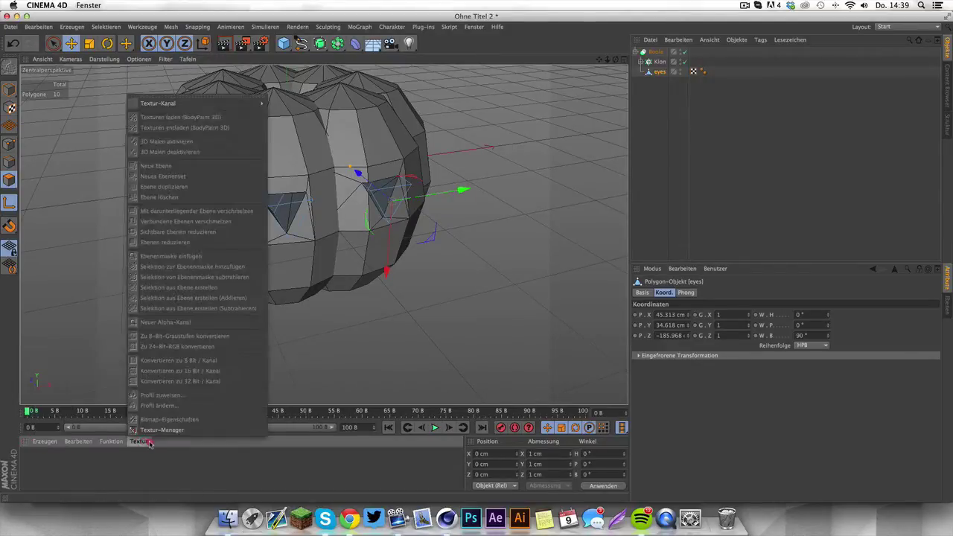
click(40, 442)
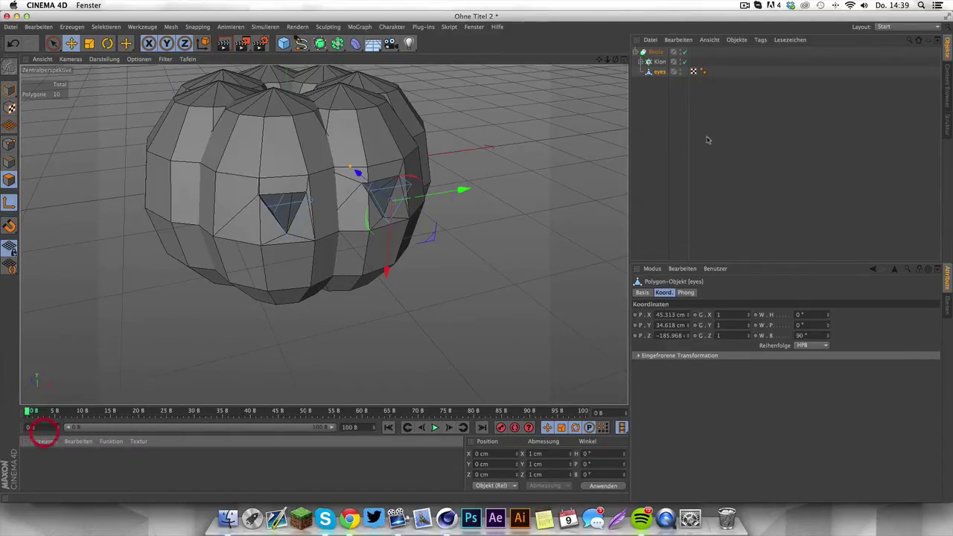
Step: Try adding a Polygonreduktion object inside the pumpkin cloner, beside the sphere, with its reduction strength set to 50 %
click(659, 62)
click(642, 62)
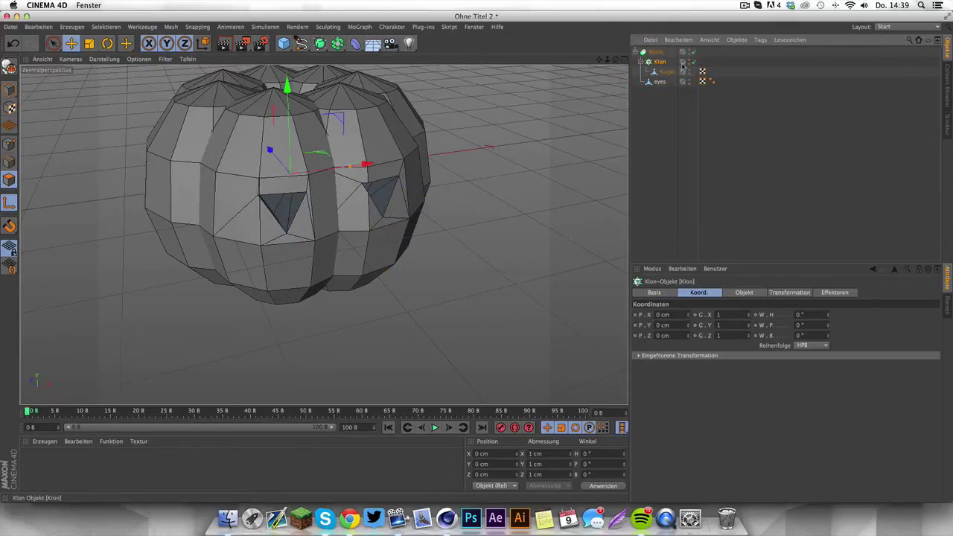
click(665, 71)
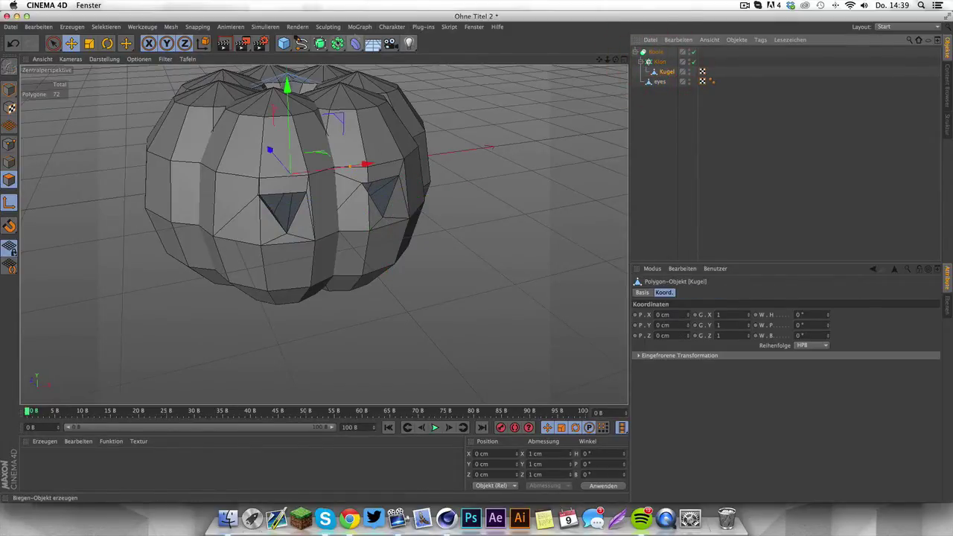
drag(354, 43, 679, 164)
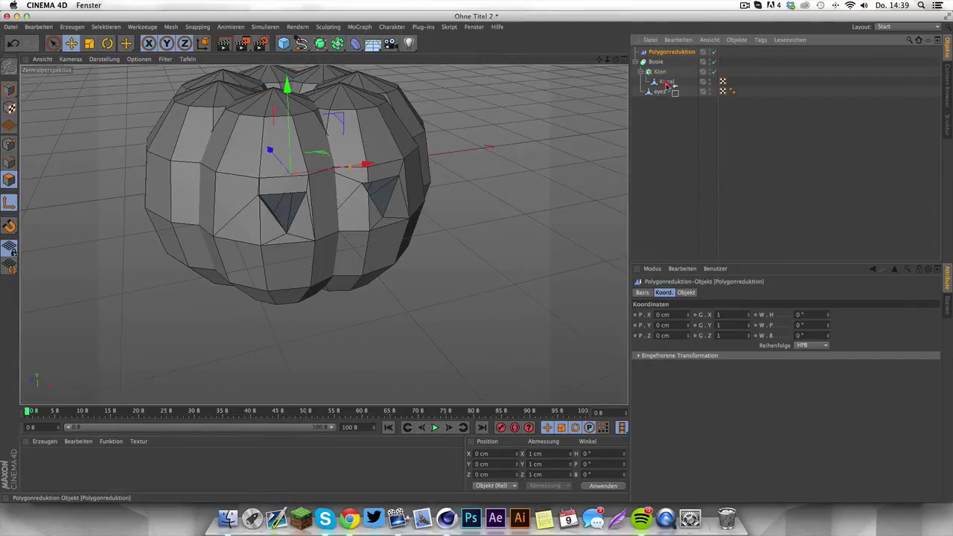
drag(666, 86, 664, 83)
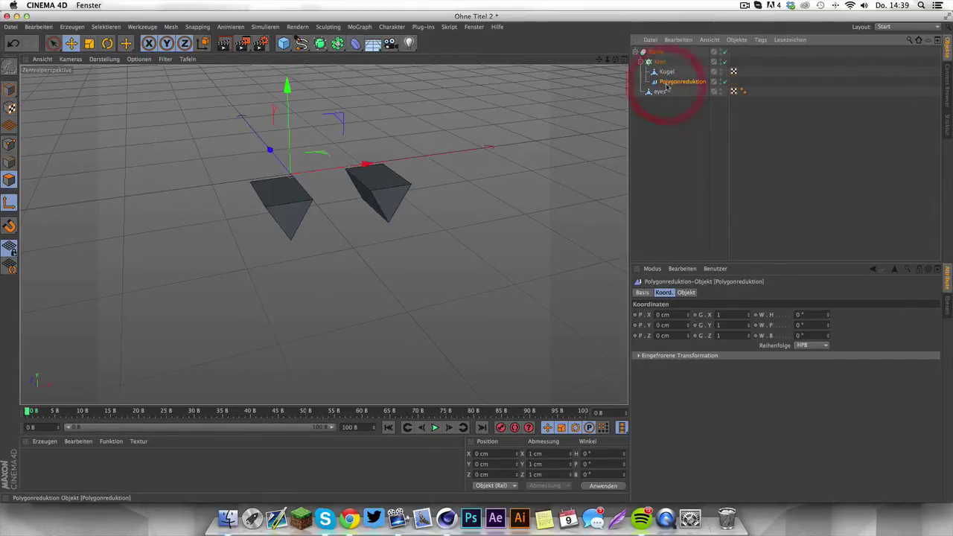
click(686, 292)
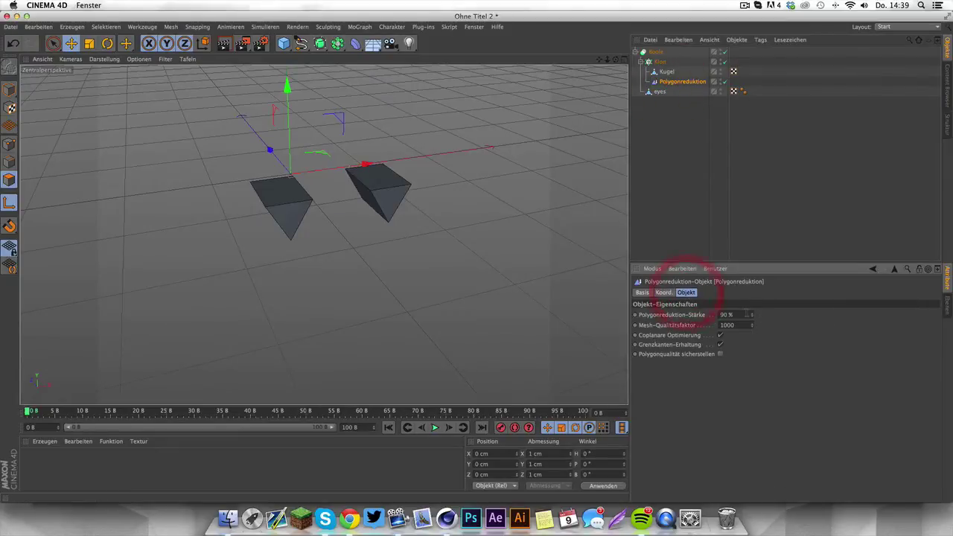
key(Return)
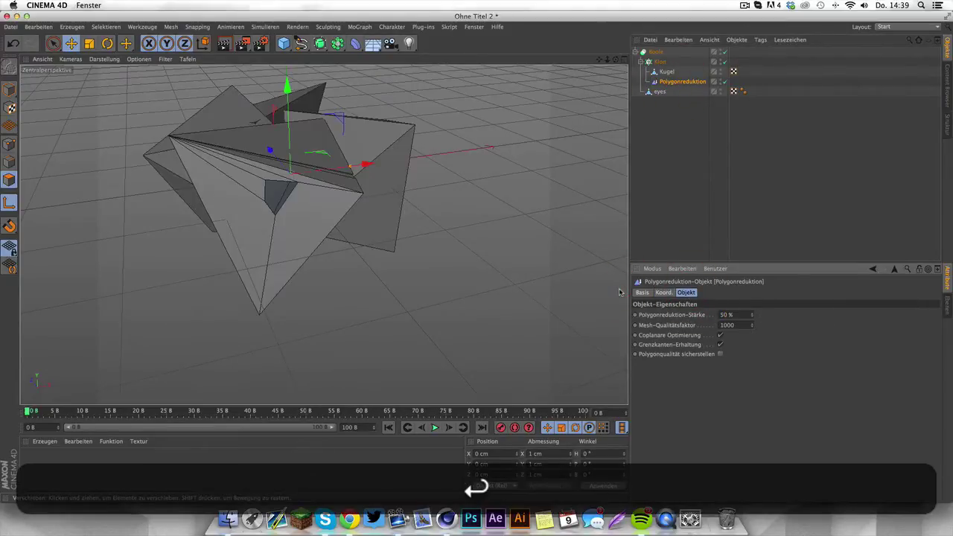
Step: Move the Polygonreduktion out of the cloner into the Boole, delete it, and collapse the cloner's hierarchy
drag(679, 81, 659, 87)
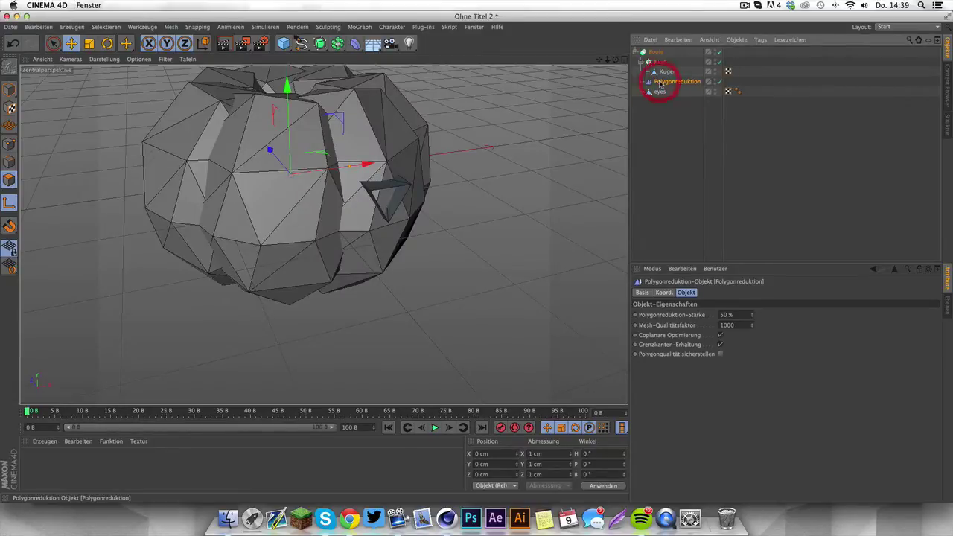
key(BackSpace)
drag(615, 59, 513, 52)
click(669, 72)
alt+drag(323, 235, 224, 238)
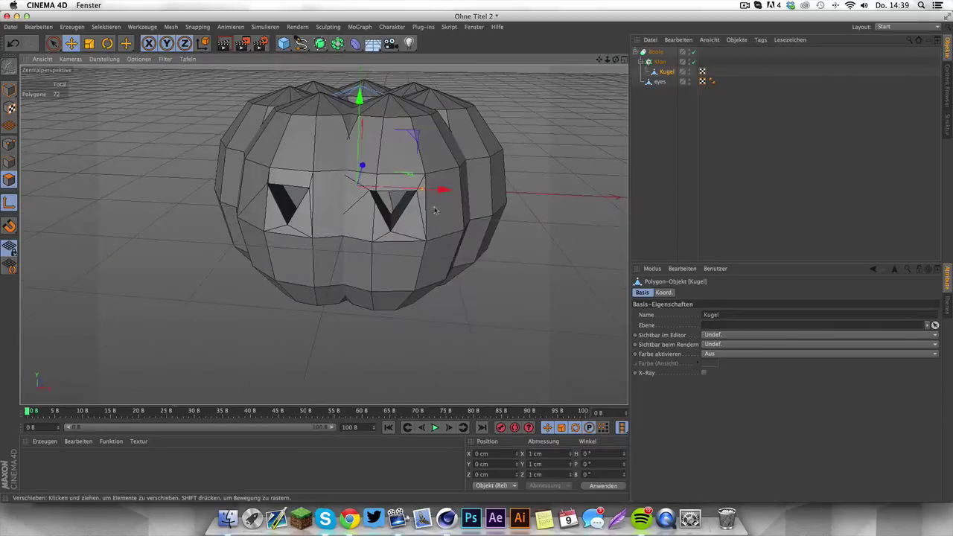
click(640, 62)
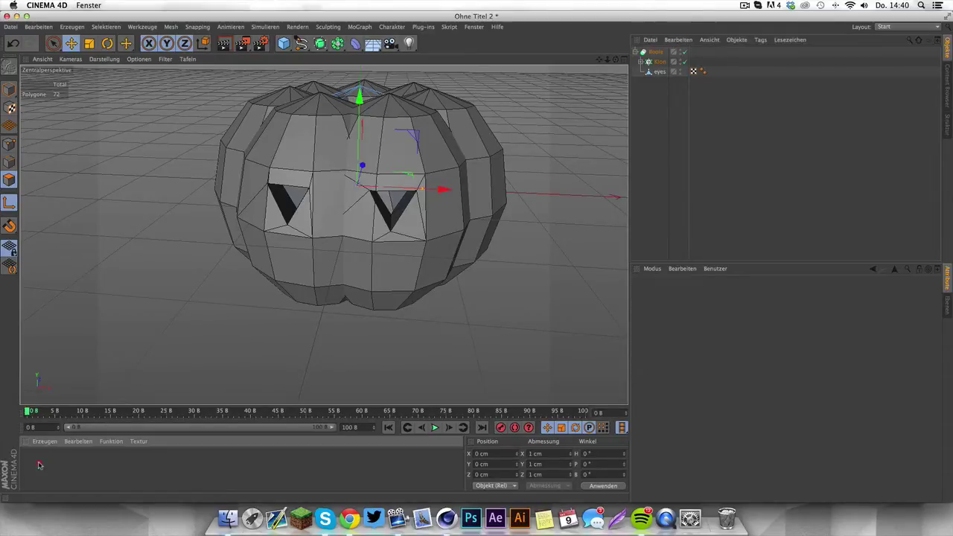
Step: Create a new material without specular (Glanzlicht) and load an editable Fresnel shader as its colour texture
double_click(39, 465)
double_click(30, 460)
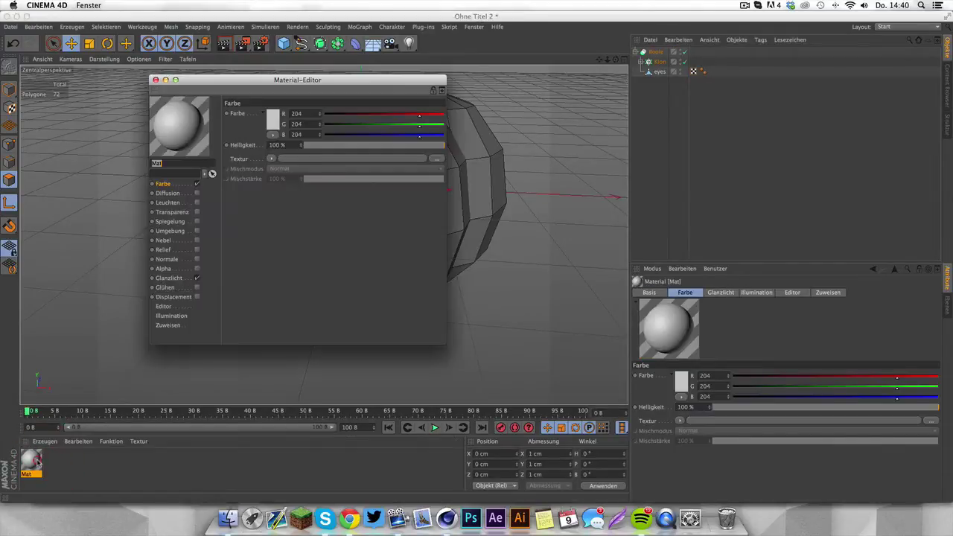
click(197, 278)
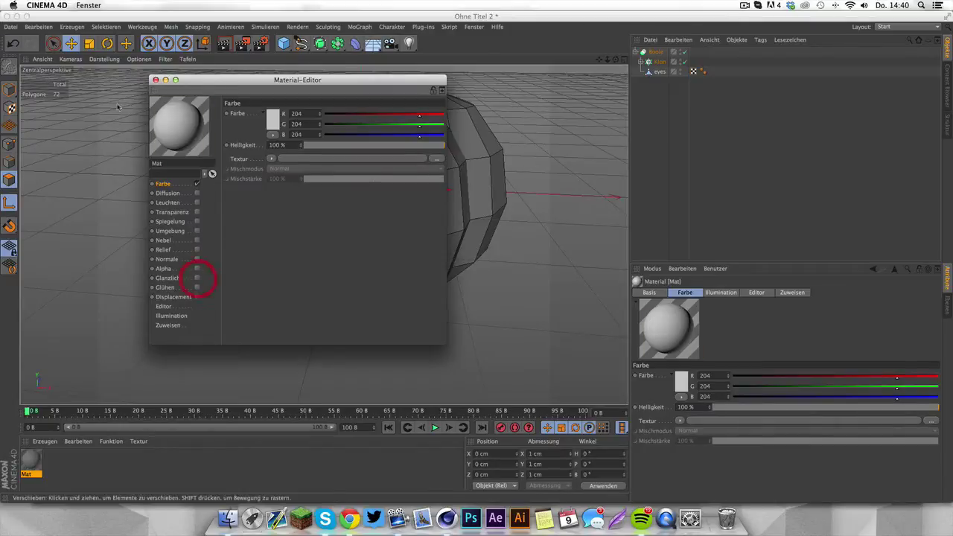
click(270, 118)
click(249, 159)
click(270, 158)
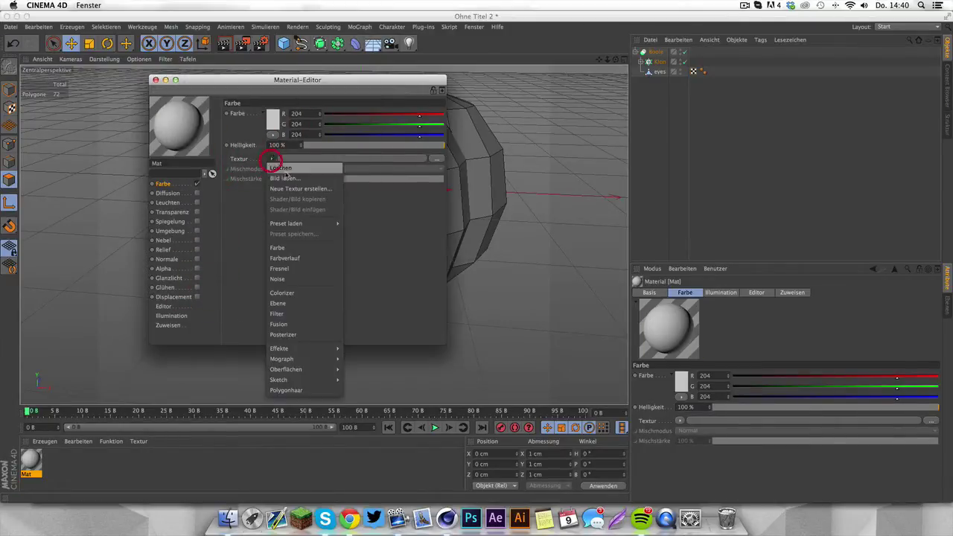
click(290, 270)
click(285, 179)
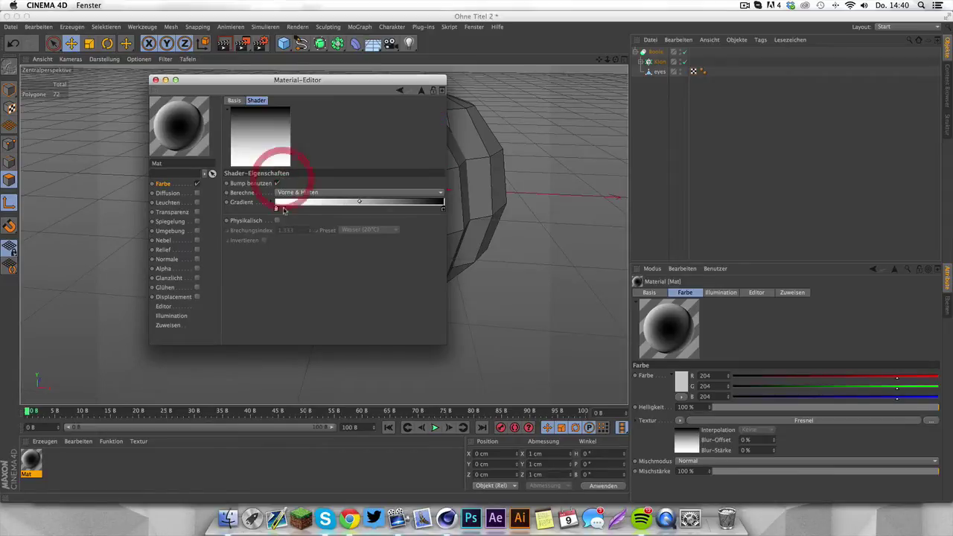
Step: Change the Fresnel gradient's white end to an orange of about RGB 195, 103, 41
double_click(278, 211)
drag(242, 178, 266, 195)
click(277, 194)
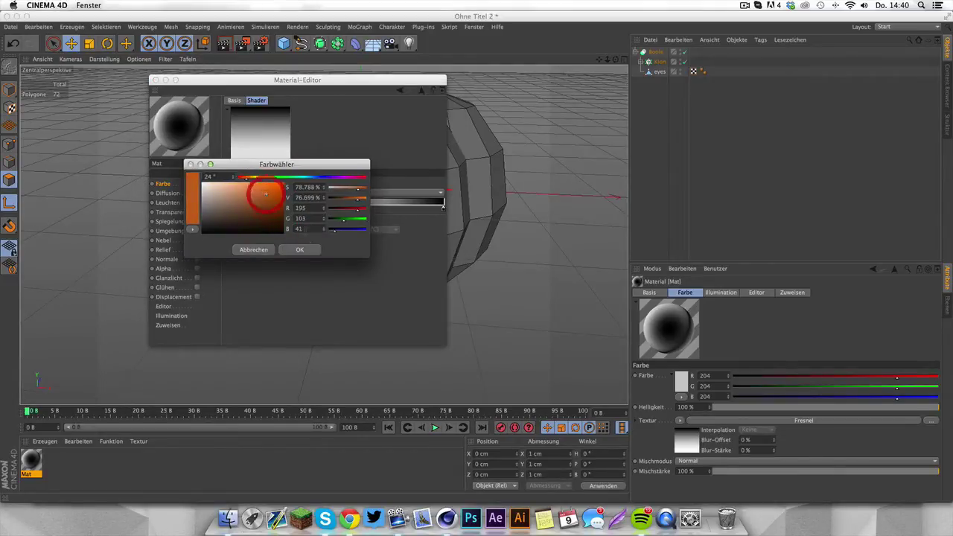
click(299, 249)
Step: Change the Fresnel gradient's black end to a dark orange of about RGB 178, 70, 7 and apply the material to the pumpkin cloner
double_click(443, 207)
drag(419, 182, 411, 181)
click(438, 203)
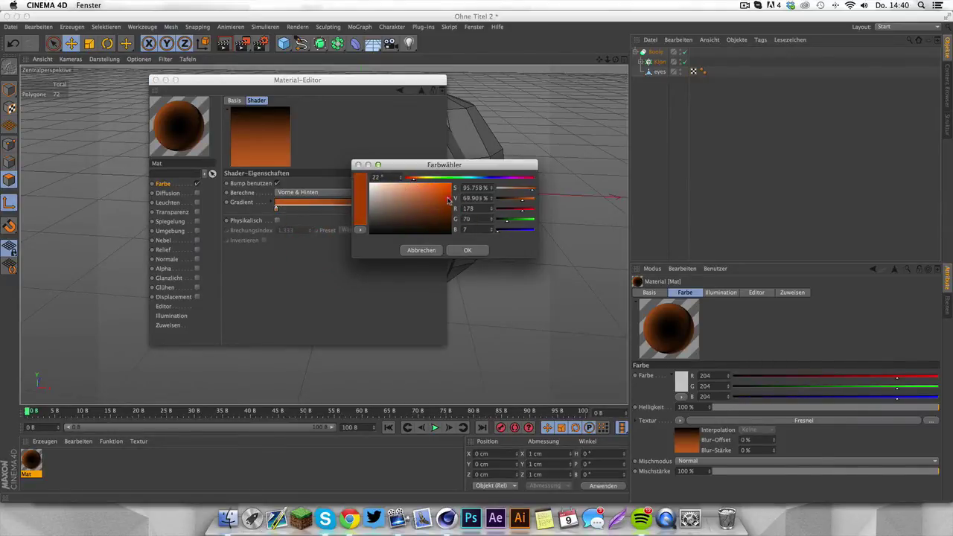
click(467, 250)
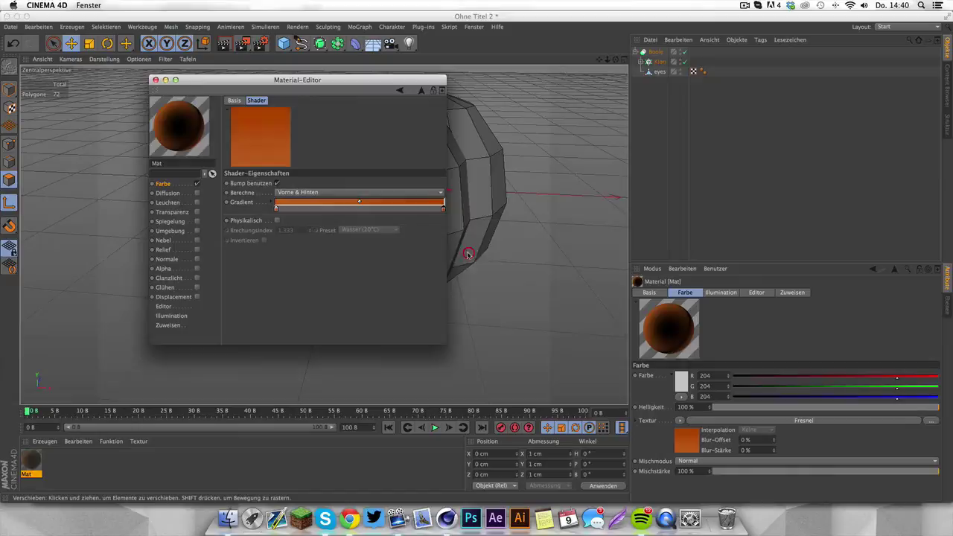
click(154, 80)
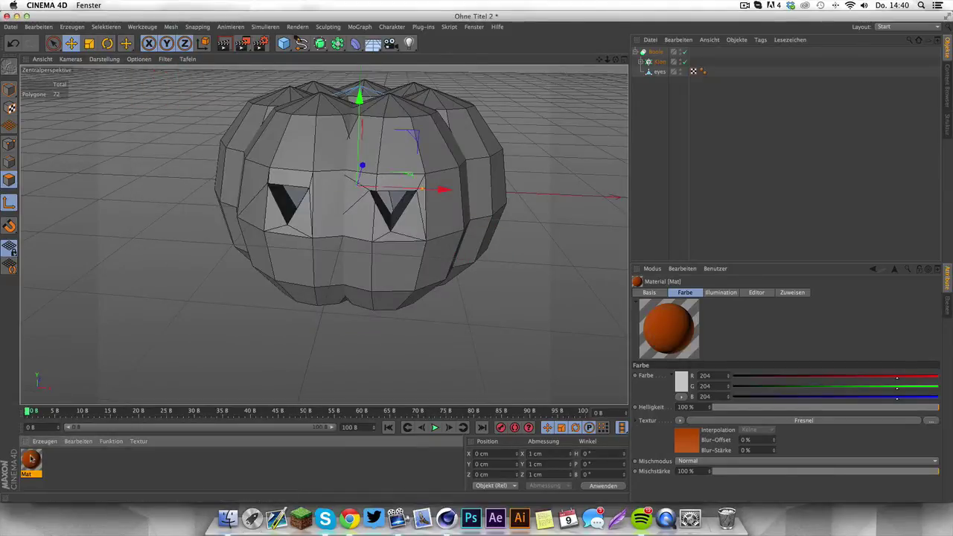
drag(659, 64, 660, 63)
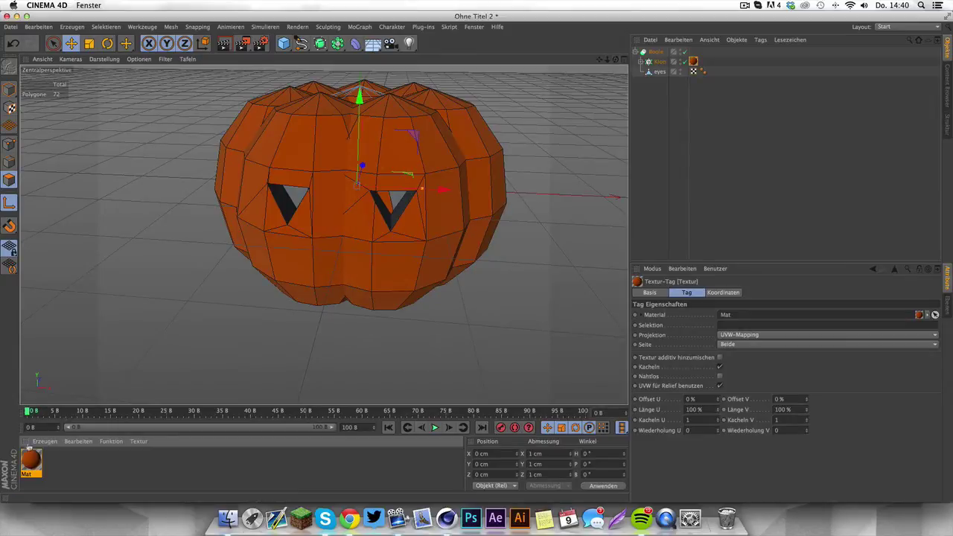
Step: Lighten the second end of the pumpkin material's Fresnel gradient to an orange of about RGB 188, 100, 49
double_click(31, 461)
click(274, 166)
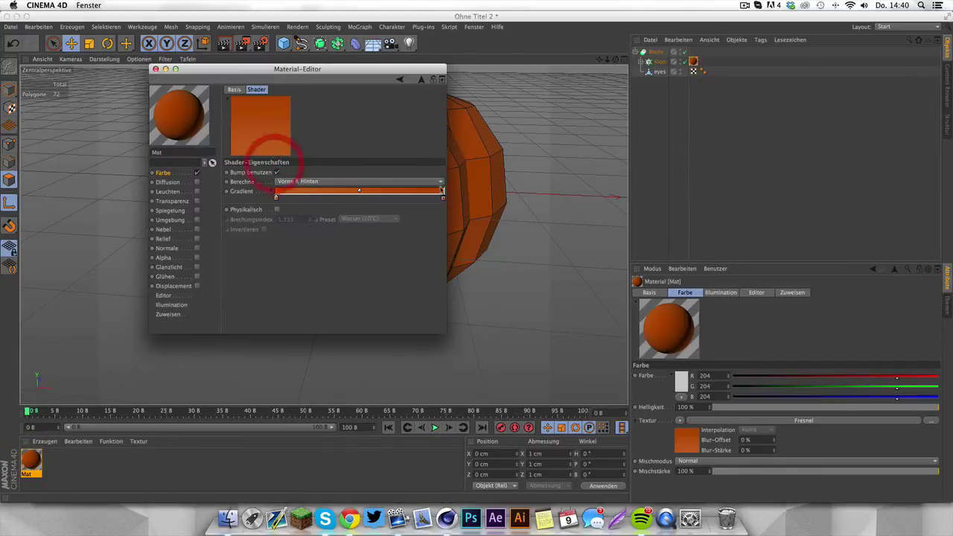
double_click(443, 198)
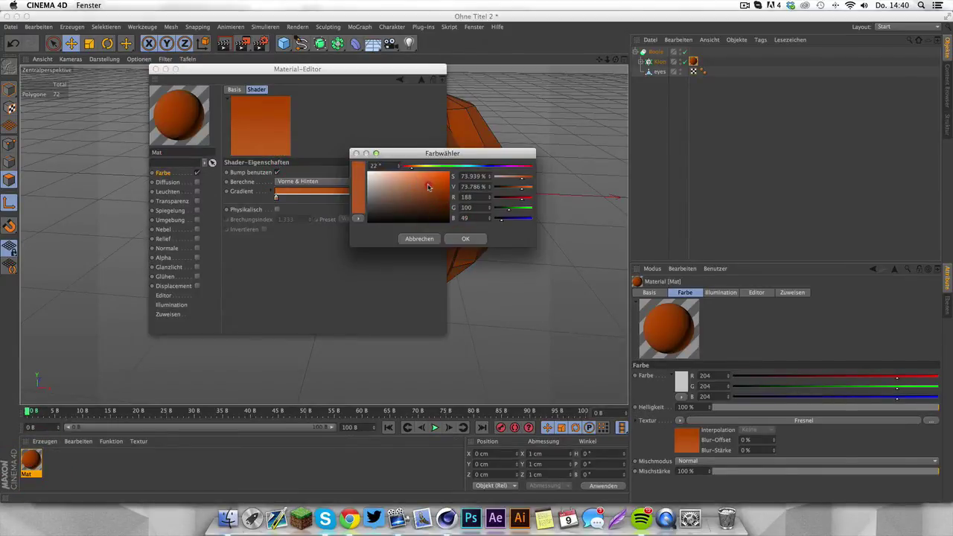
click(465, 238)
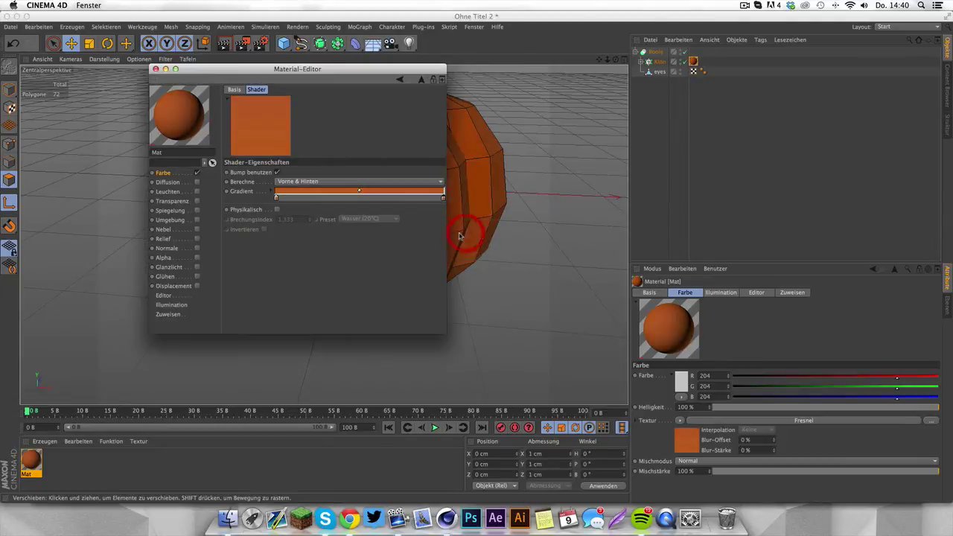
click(155, 69)
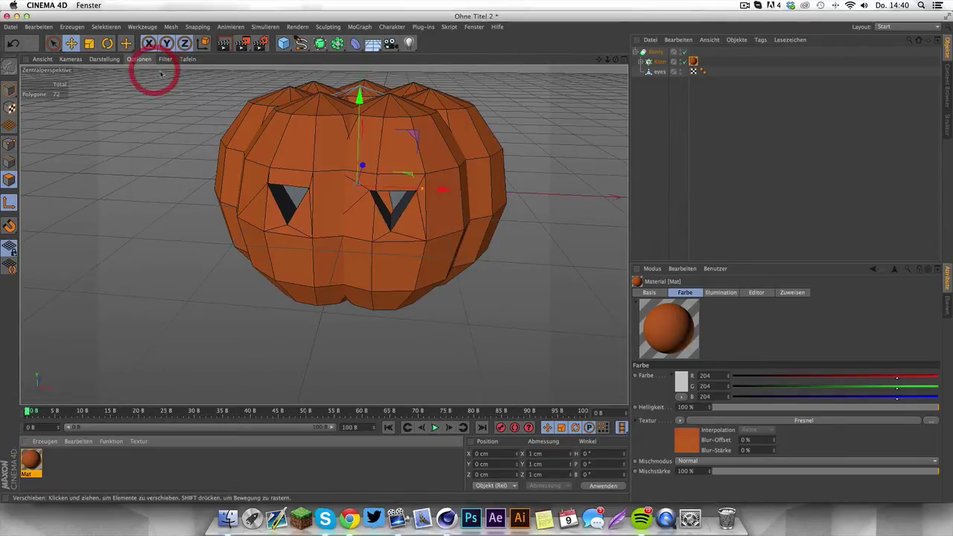
Step: Create a second material and rename the orange pumpkin material as Outside
double_click(58, 459)
click(56, 460)
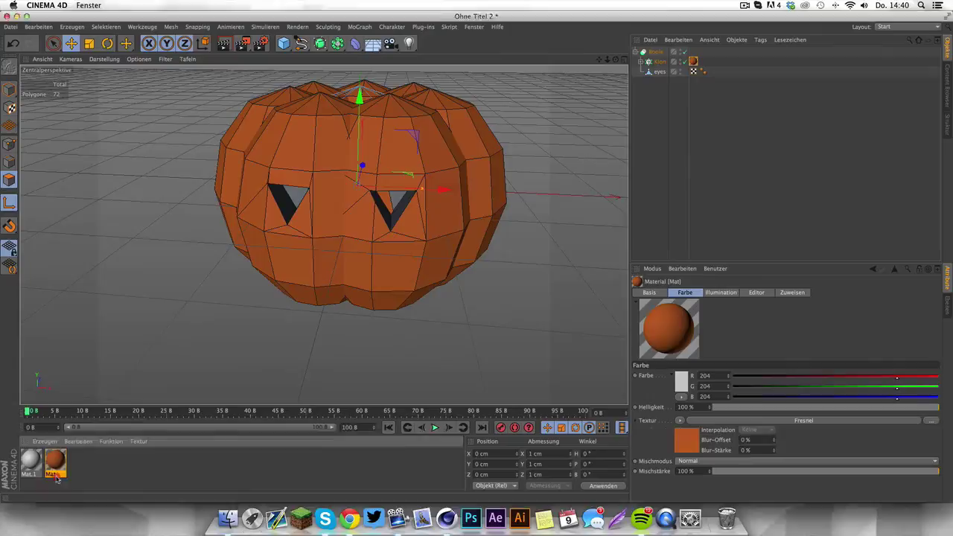
key(shift+u)
text(uts)
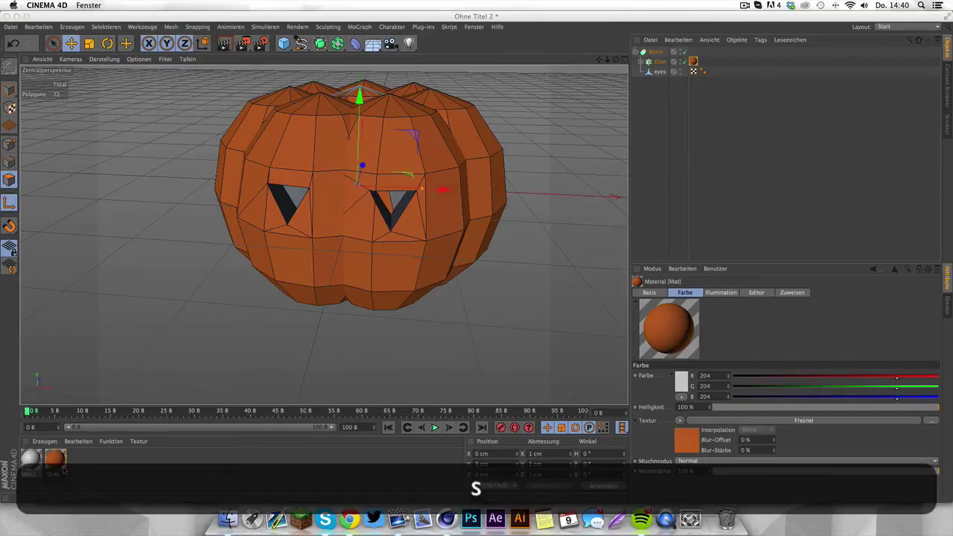
text(ide)
key(Return)
Step: Turn off specular (Glanzlicht) on the second material and load an editable Fresnel shader as its colour texture
double_click(30, 459)
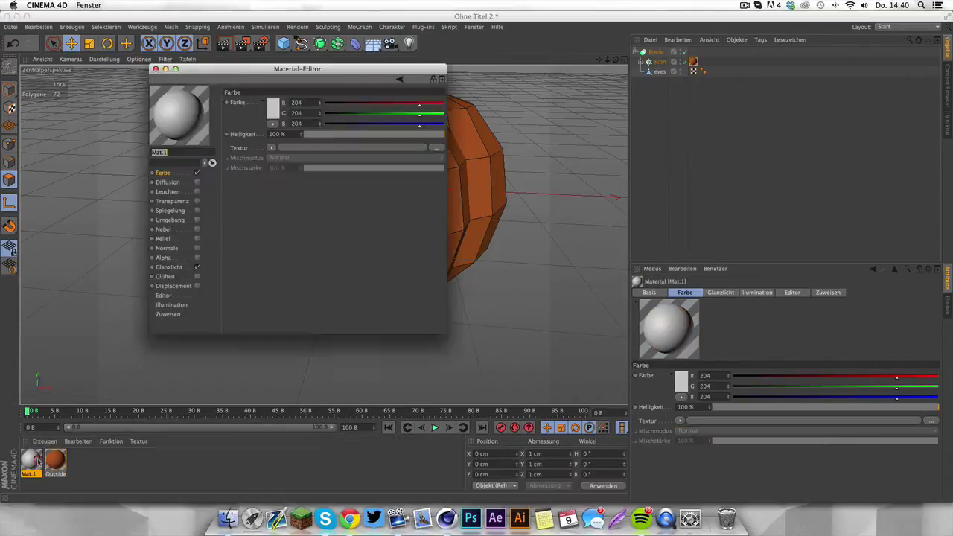
click(197, 266)
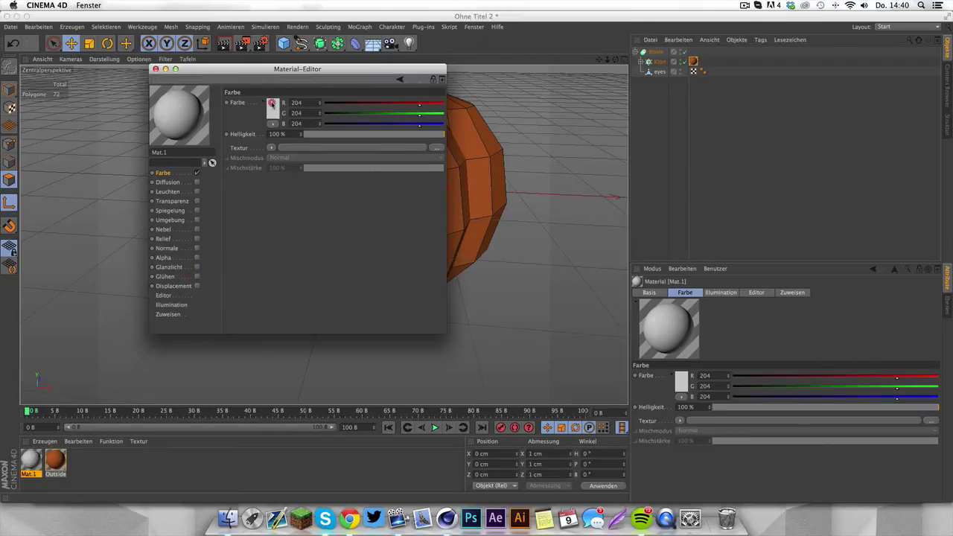
click(272, 108)
click(271, 101)
click(246, 143)
click(271, 146)
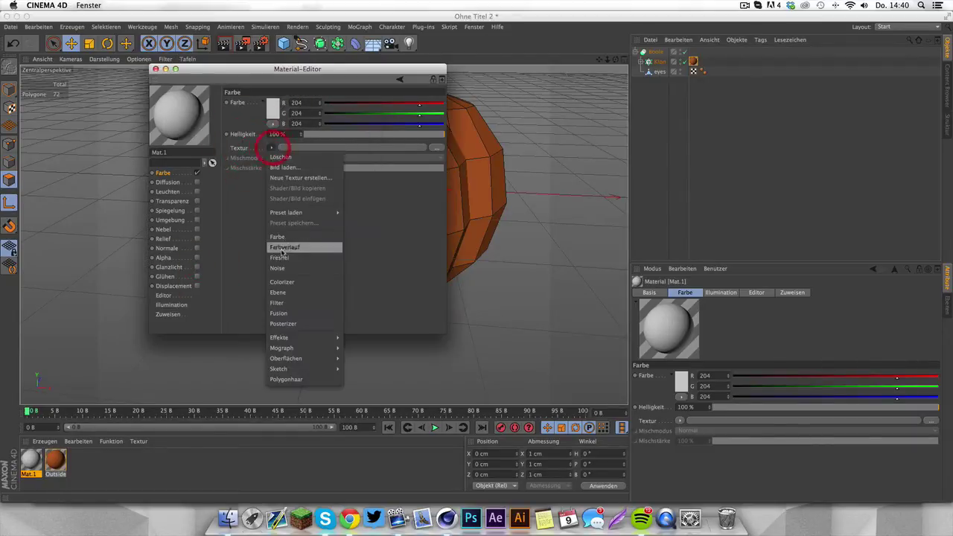
click(283, 258)
click(278, 164)
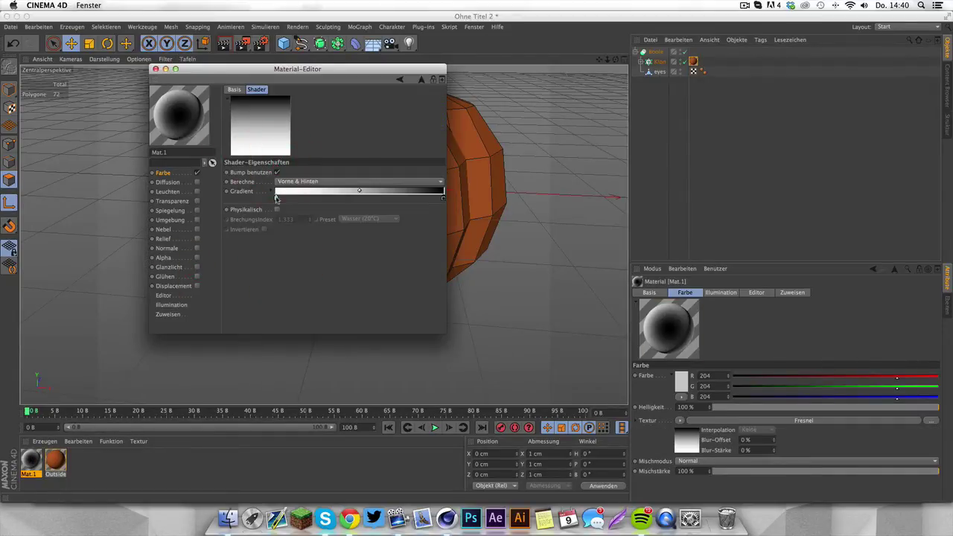
Step: Change the white end of the second material's Fresnel gradient to a light orange
double_click(276, 198)
click(247, 166)
mouse_move(249, 188)
mouse_down()
mouse_move(241, 180)
mouse_move(250, 177)
mouse_up()
click(298, 238)
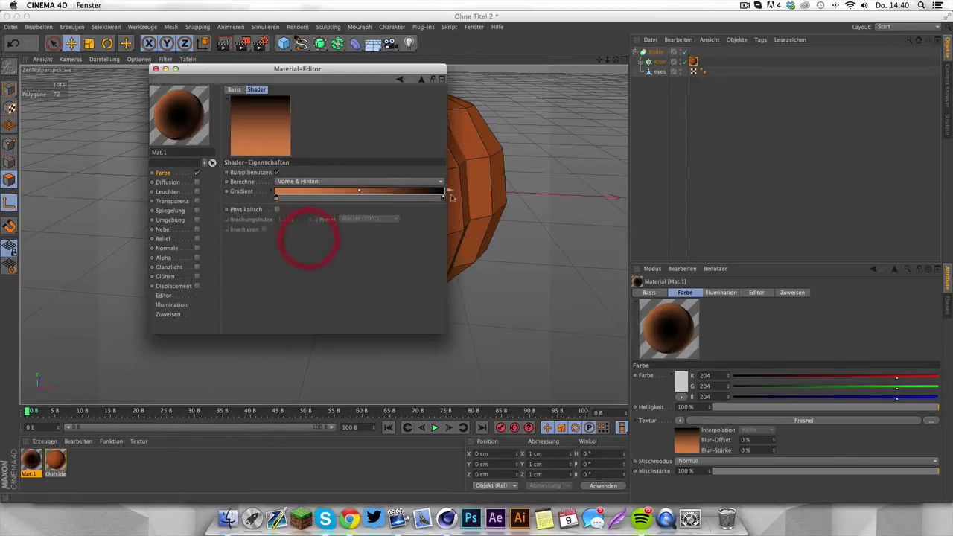
Step: Change the black end of the second material's Fresnel gradient to a pale brownish orange of about RGB 183, 127, 93
double_click(443, 199)
click(415, 167)
click(404, 193)
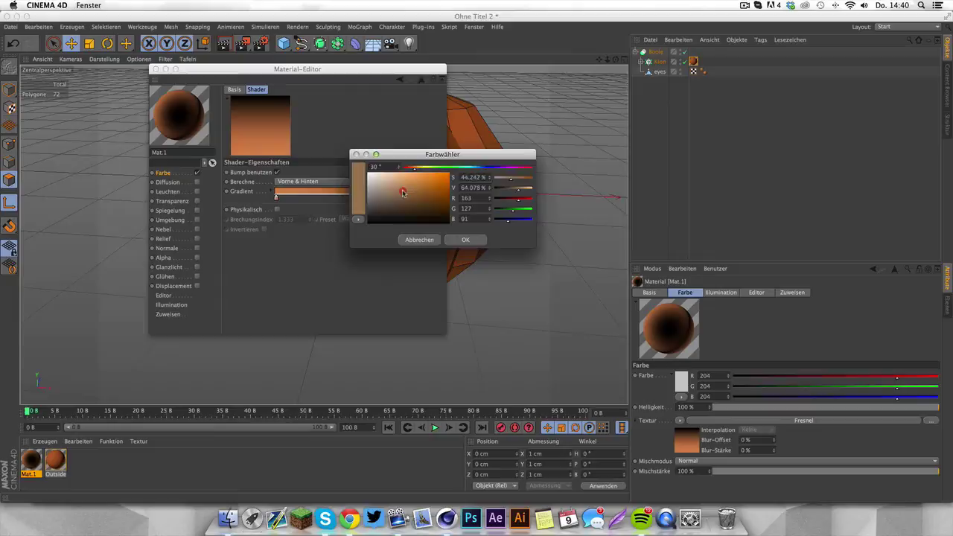
mouse_move(406, 189)
mouse_down()
mouse_move(418, 170)
mouse_move(410, 170)
mouse_up()
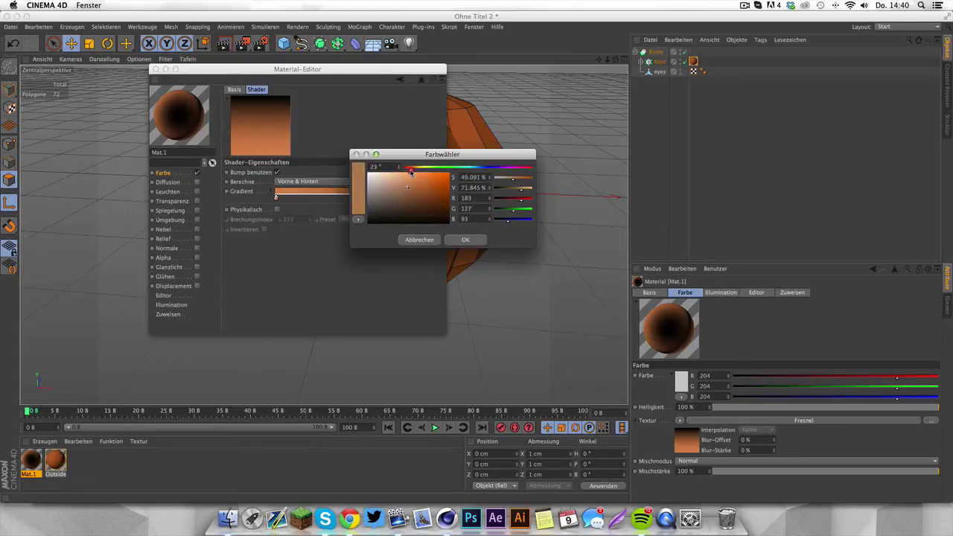
click(465, 239)
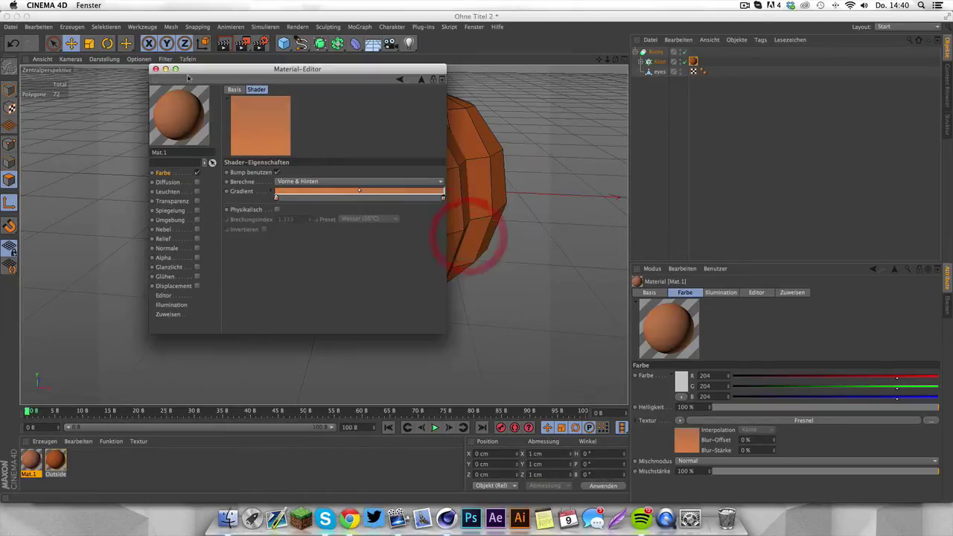
click(156, 68)
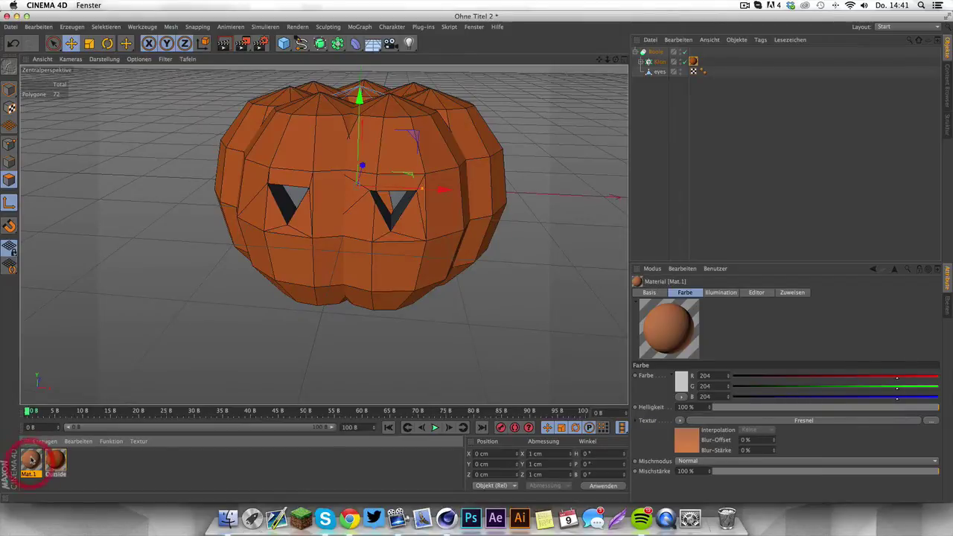
Step: Apply the lighter material Mat.1 to the eyes object inside the Boole to colour the inner cut faces
drag(662, 74, 664, 73)
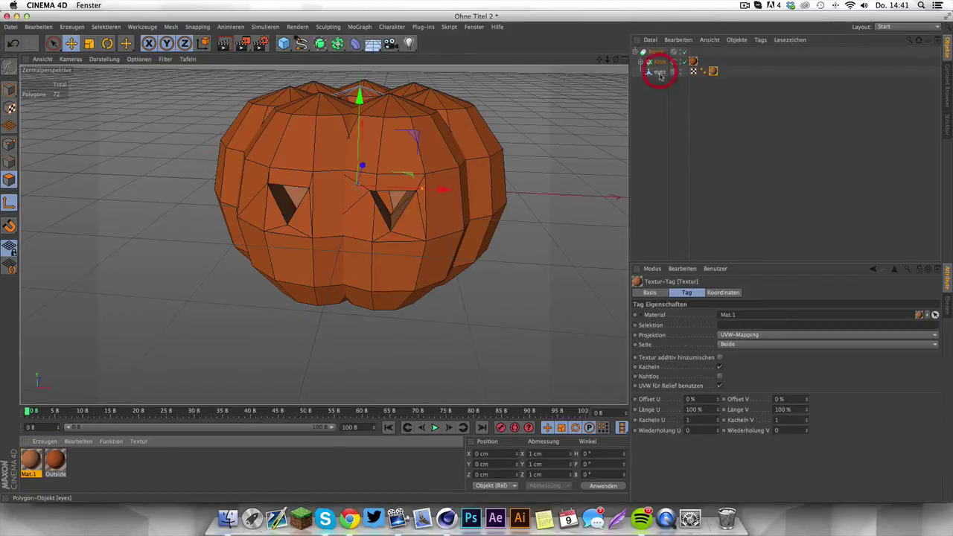
scroll(308, 191, up, 5)
scroll(307, 192, down, 2)
alt+drag(307, 191, 324, 236)
scroll(324, 235, down, 3)
scroll(324, 235, down, 2)
drag(607, 60, 609, 61)
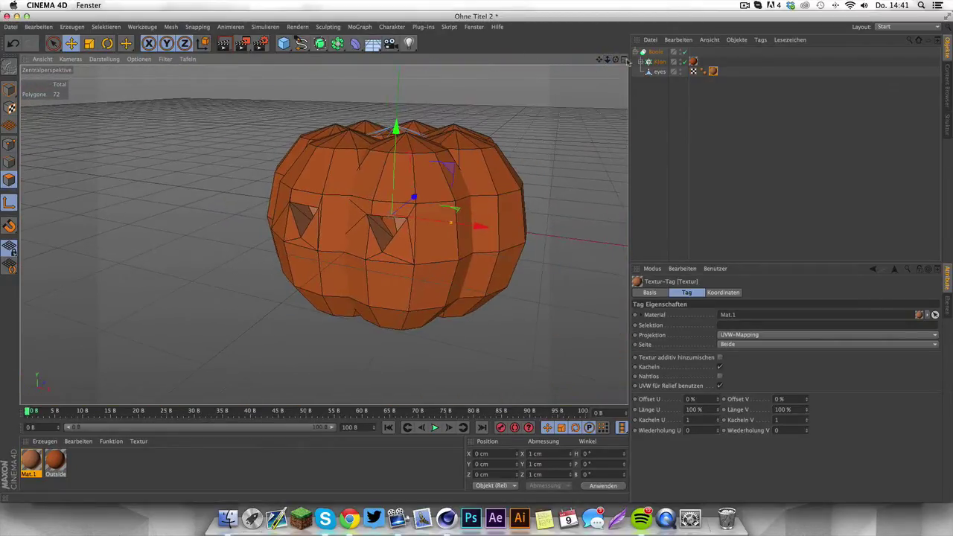
Step: Convert the Boole to an editable object, select all its child objects and merge them into one mesh, deleting the originals
click(655, 51)
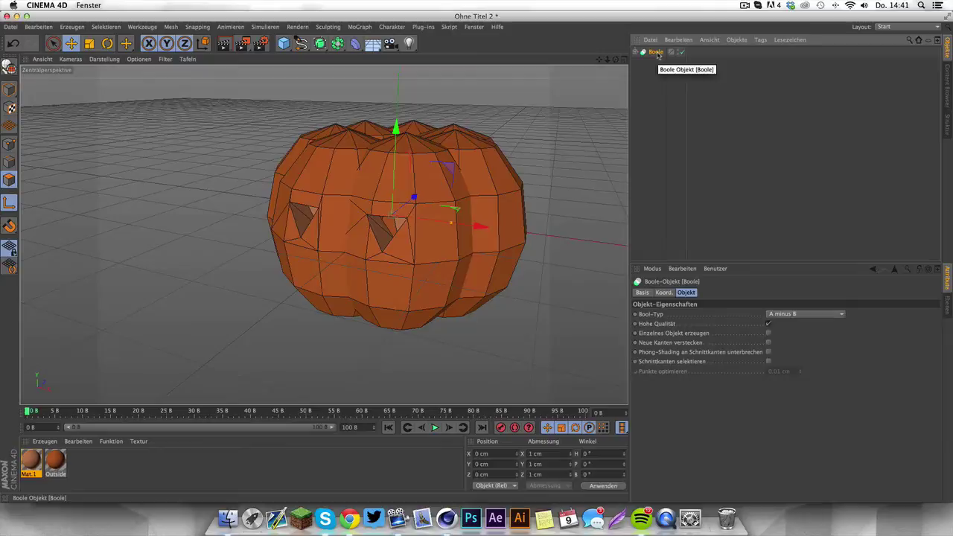
key(c)
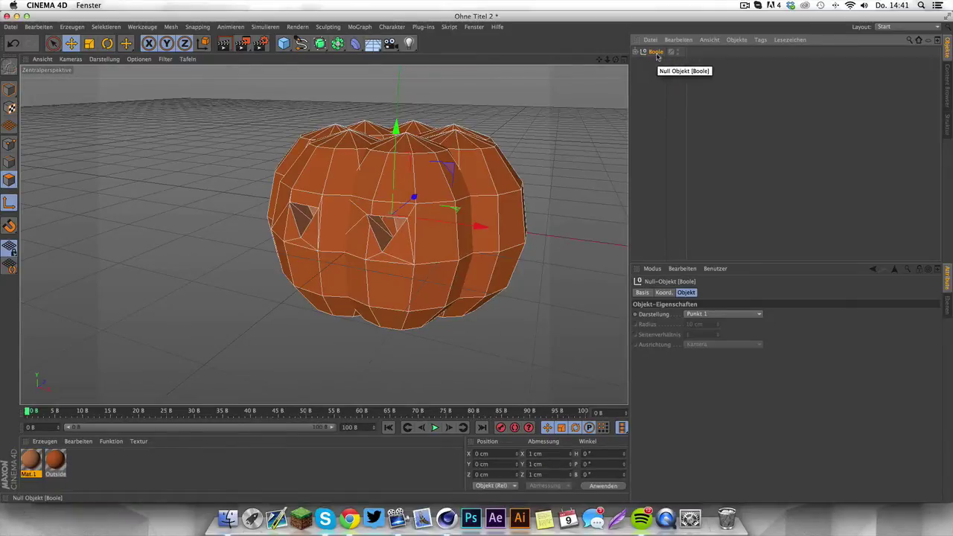
right_click(650, 53)
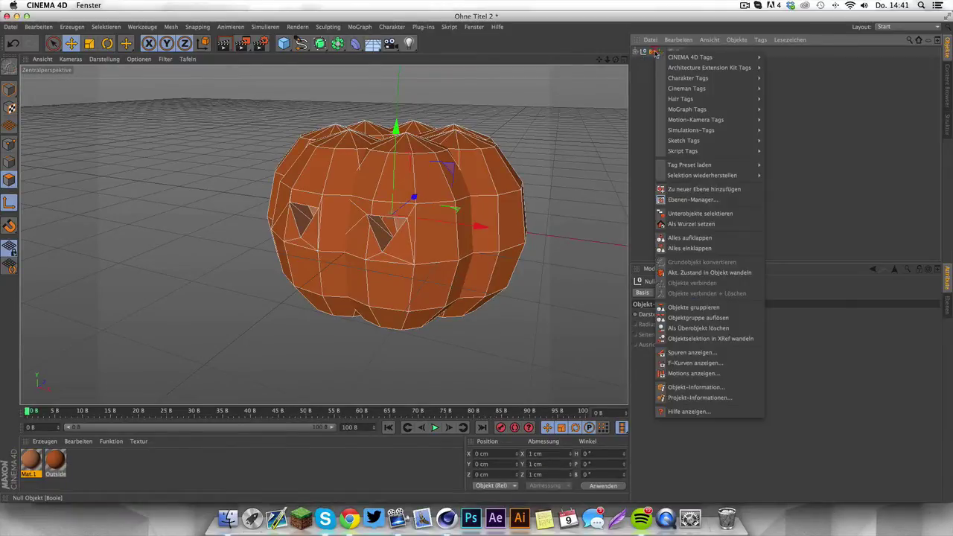
click(704, 213)
right_click(653, 53)
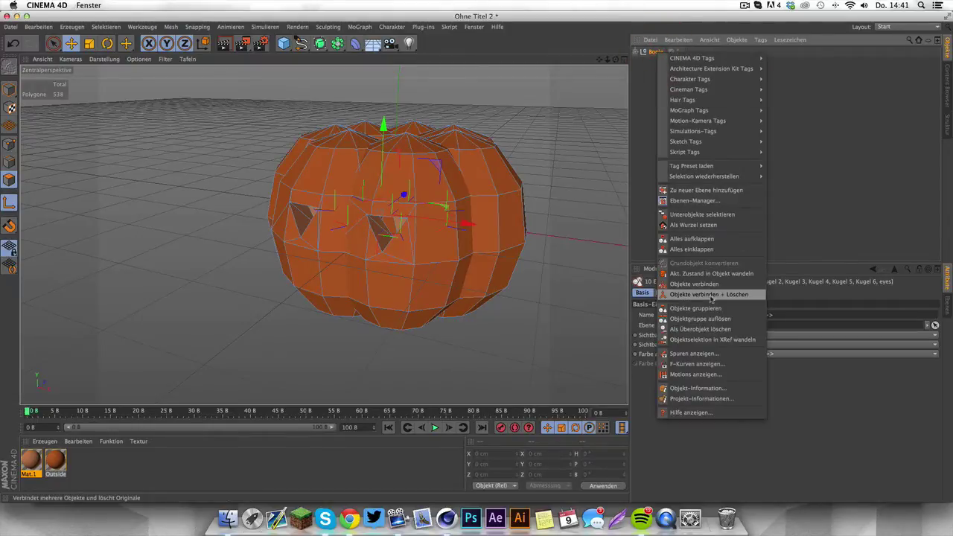
click(713, 296)
Step: Delete the Phong tag from the merged pumpkin mesh to give it hard, faceted shading
click(742, 53)
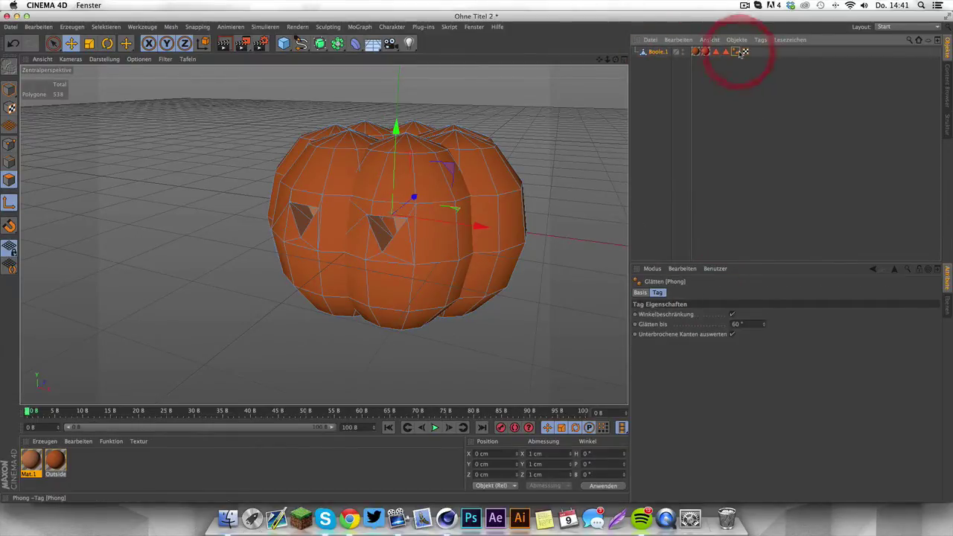
key(BackSpace)
alt+drag(396, 218, 323, 235)
drag(615, 60, 615, 37)
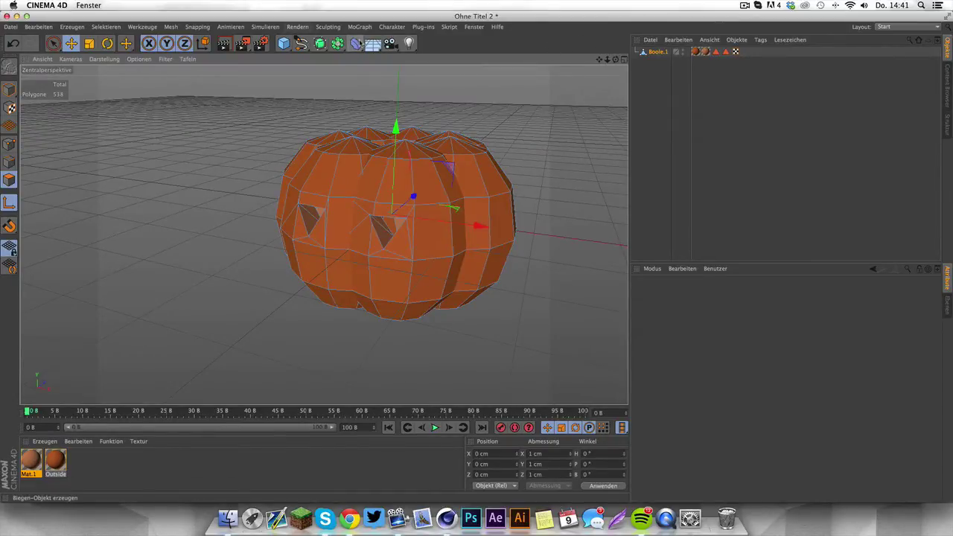
Step: Add a Polygonreduktion deformer and make it a child of the merged pumpkin mesh
click(356, 43)
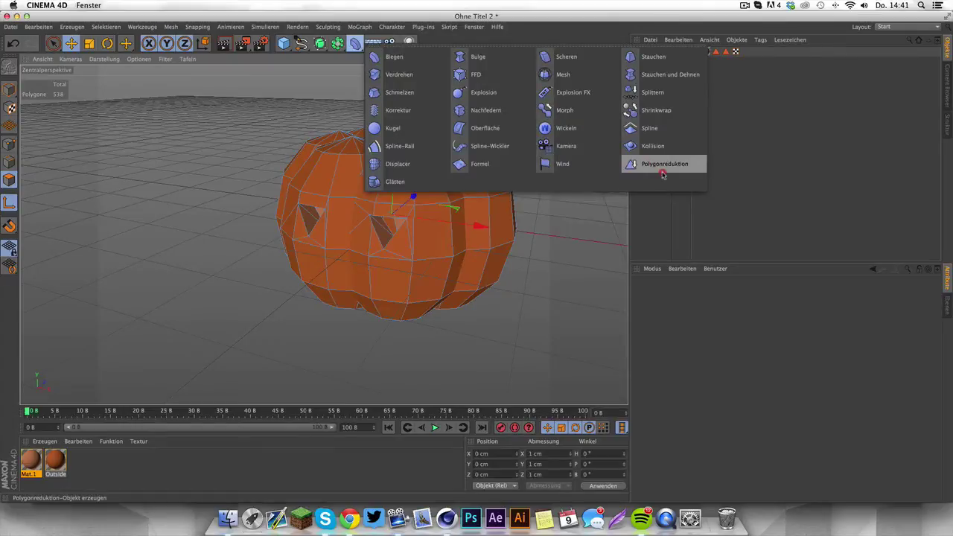
click(825, 117)
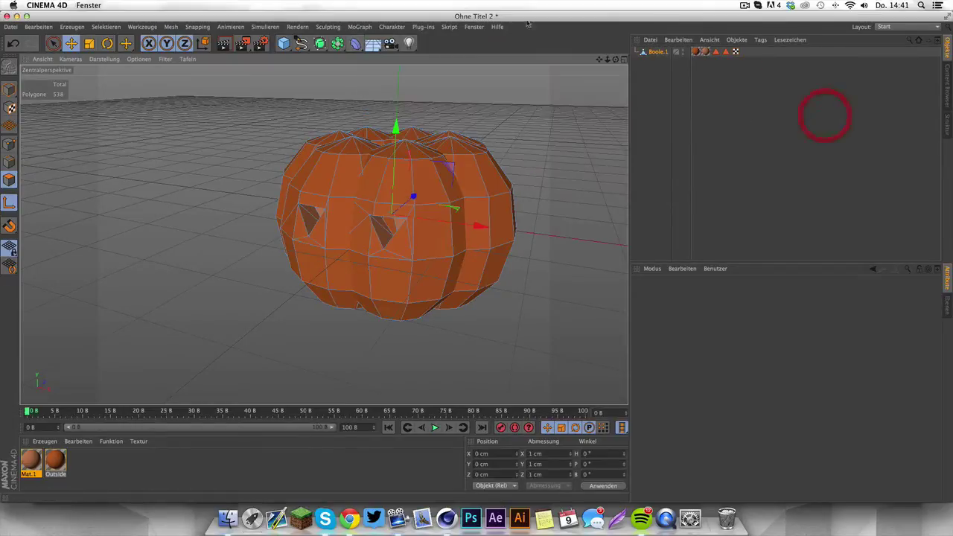
click(356, 43)
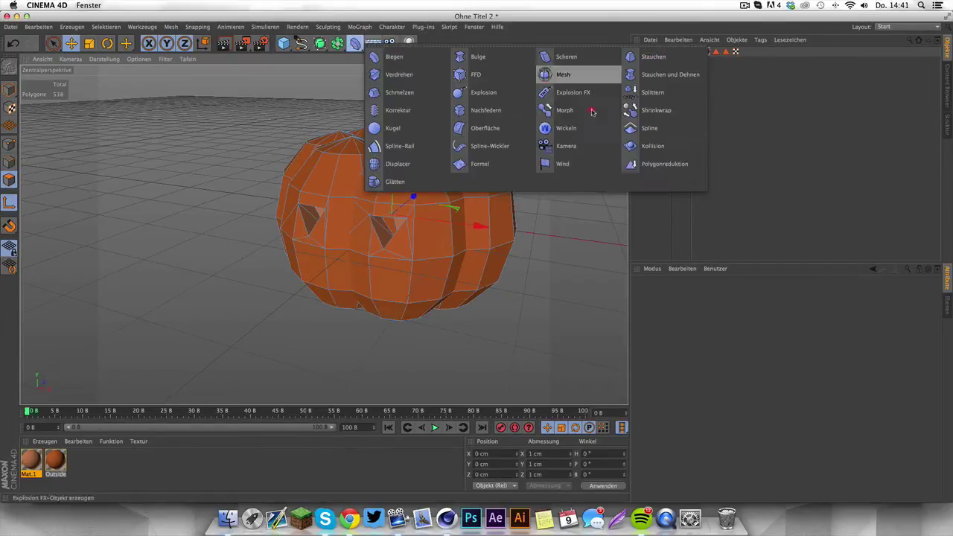
click(657, 164)
mouse_move(655, 51)
mouse_down()
mouse_move(650, 64)
mouse_move(658, 65)
mouse_up()
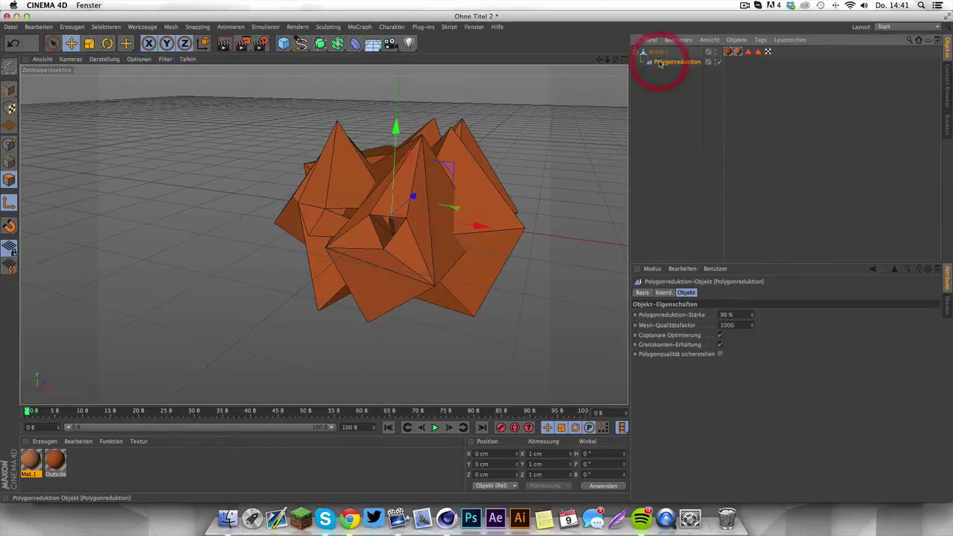
Step: Try a Polygonreduktion strength of 50 %, settle on 38 %, and check the faceted pumpkin from above
drag(736, 315, 657, 304)
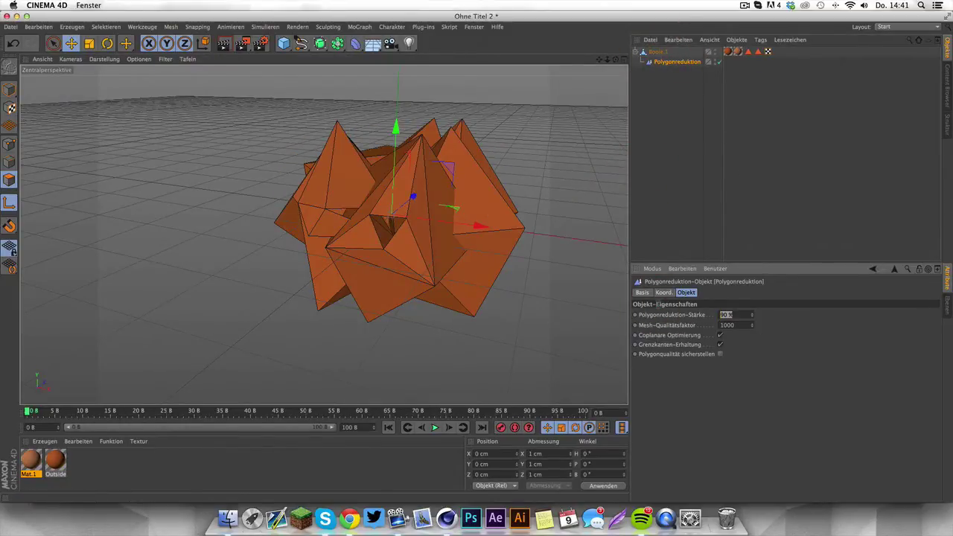
text(50)
key(Return)
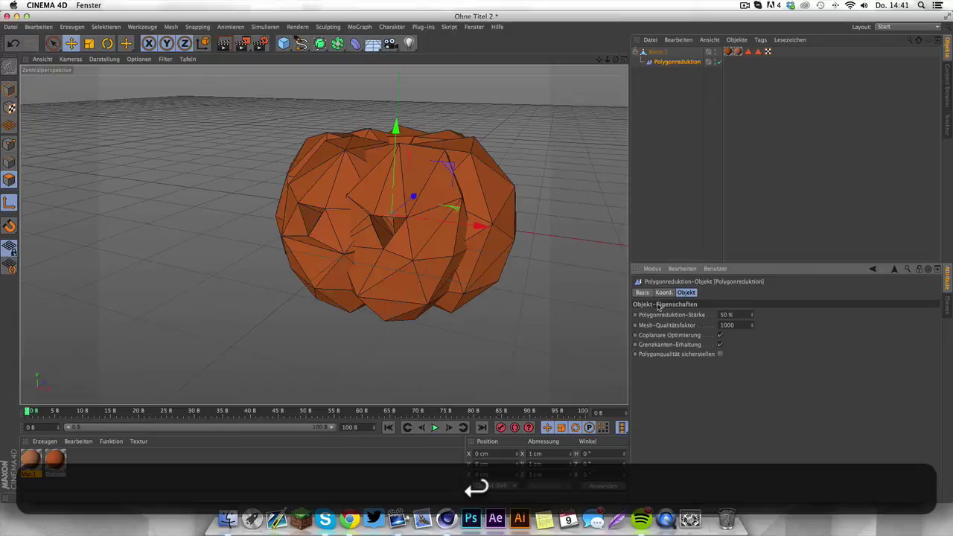
drag(752, 316, 743, 315)
mouse_move(617, 60)
mouse_down()
mouse_move(641, 41)
mouse_move(637, 15)
mouse_move(595, 36)
mouse_move(634, 88)
mouse_move(599, 46)
mouse_move(611, 99)
mouse_move(634, 53)
mouse_up()
drag(323, 234, 323, 234)
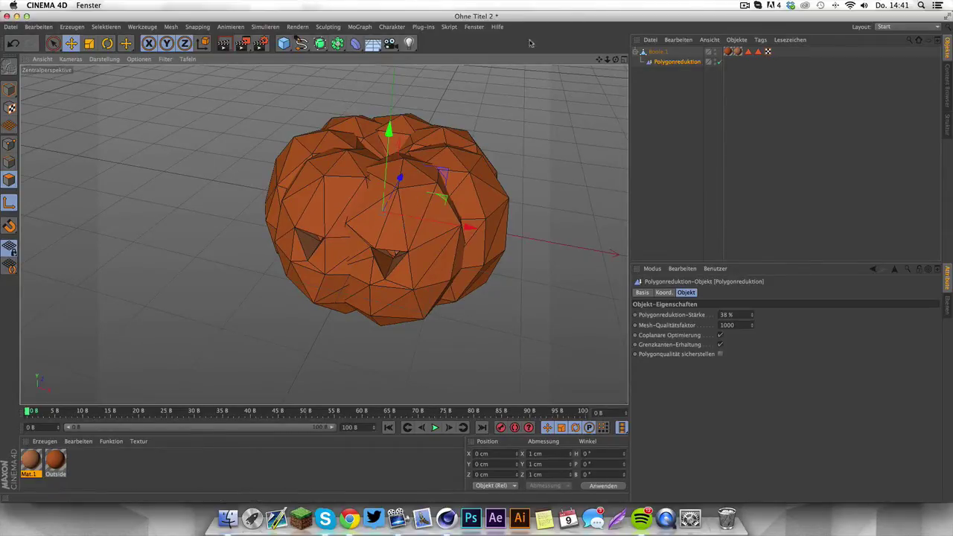
Step: Collapse the merged object's hierarchy and rename the object to Pumpkin
click(636, 52)
double_click(658, 52)
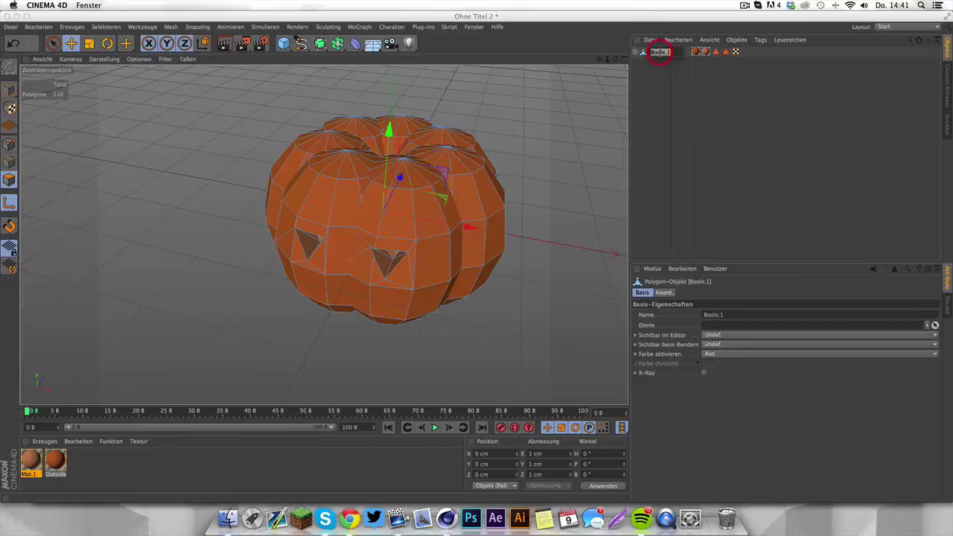
text(Puumpk)
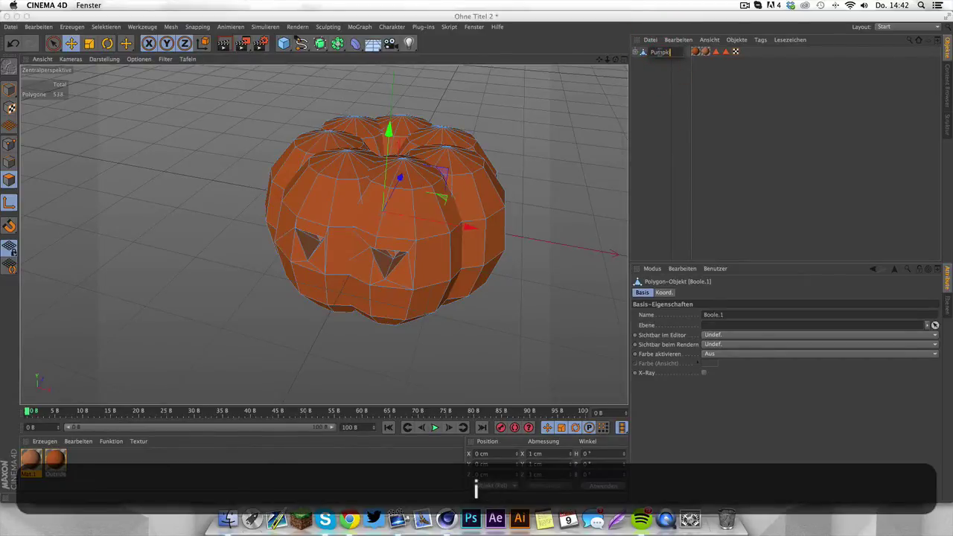
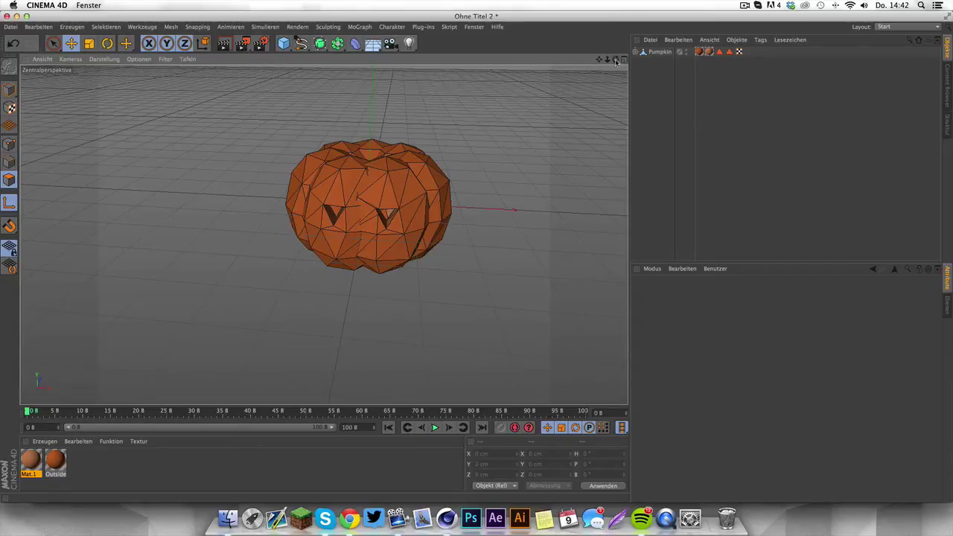
Step: Create a six-sided n-Eck spline for the stem and set its plane to XZ
click(302, 43)
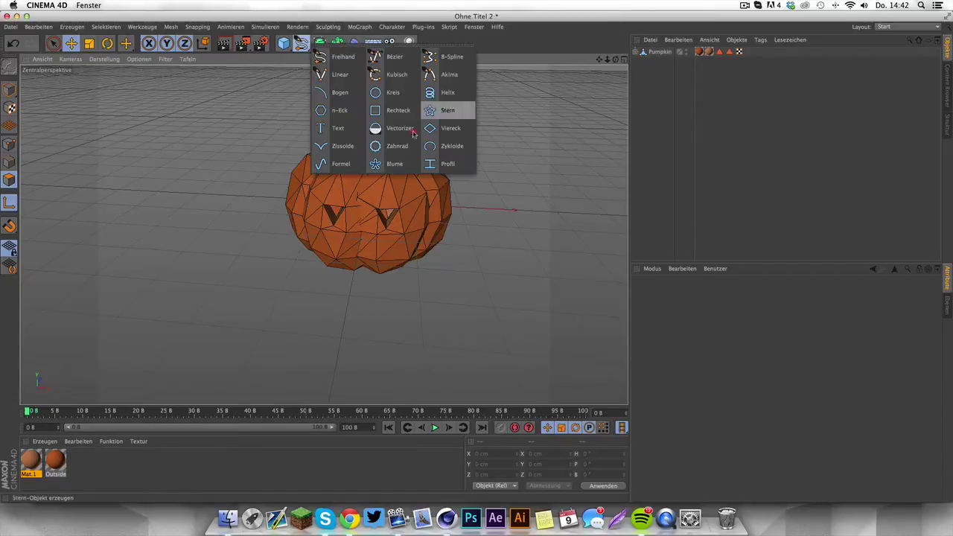
click(346, 111)
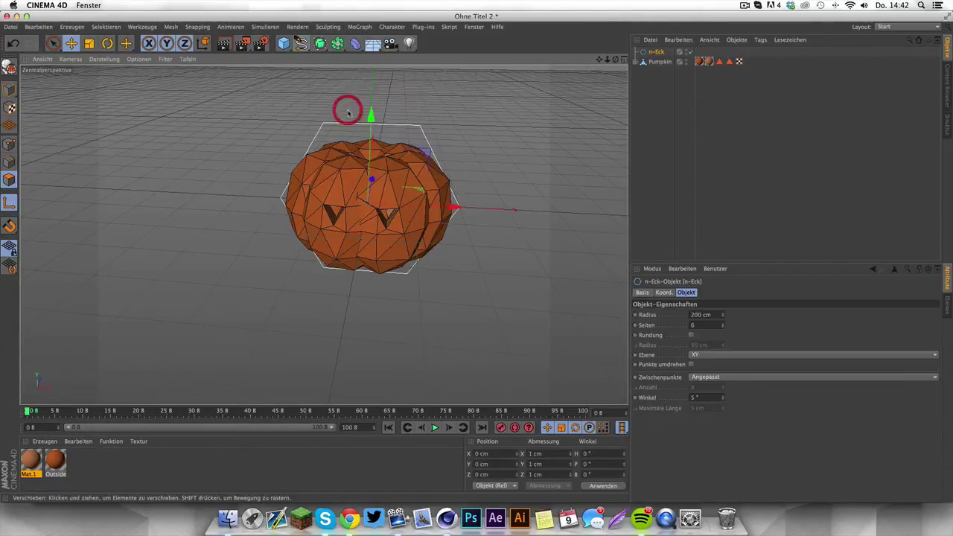
click(713, 356)
click(704, 385)
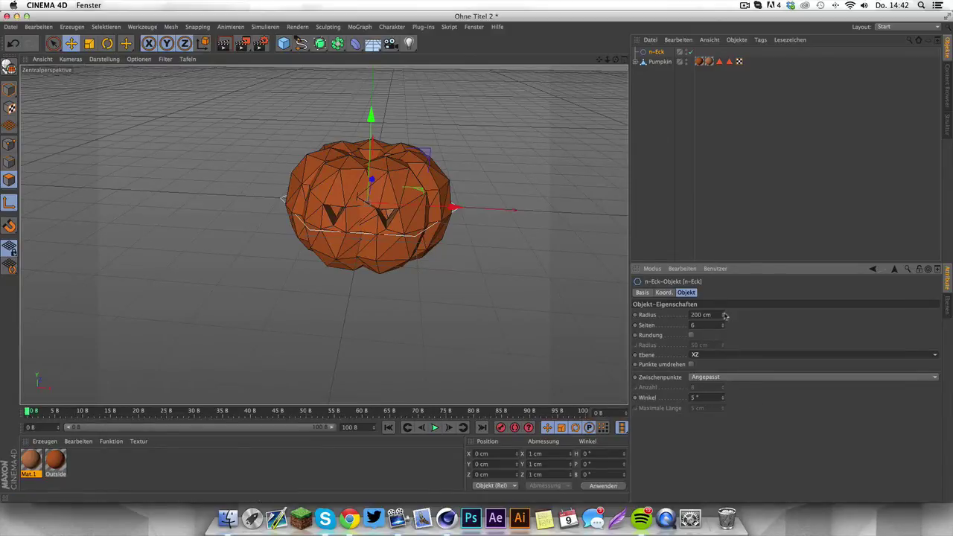
Step: Reduce the n-Eck's radius to 26 cm and raise the spline into the hollow at the pumpkin's top
drag(724, 315, 724, 312)
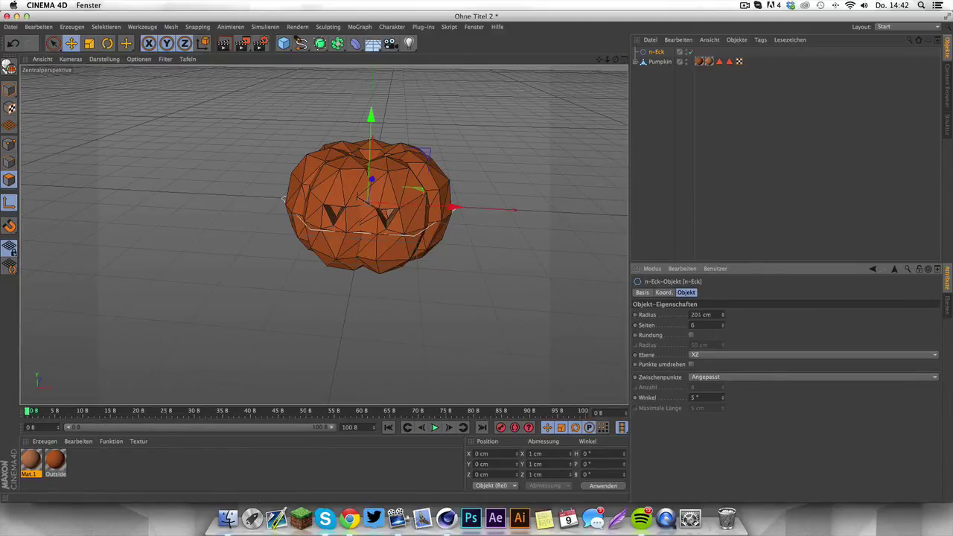
click(623, 59)
drag(607, 60, 316, 124)
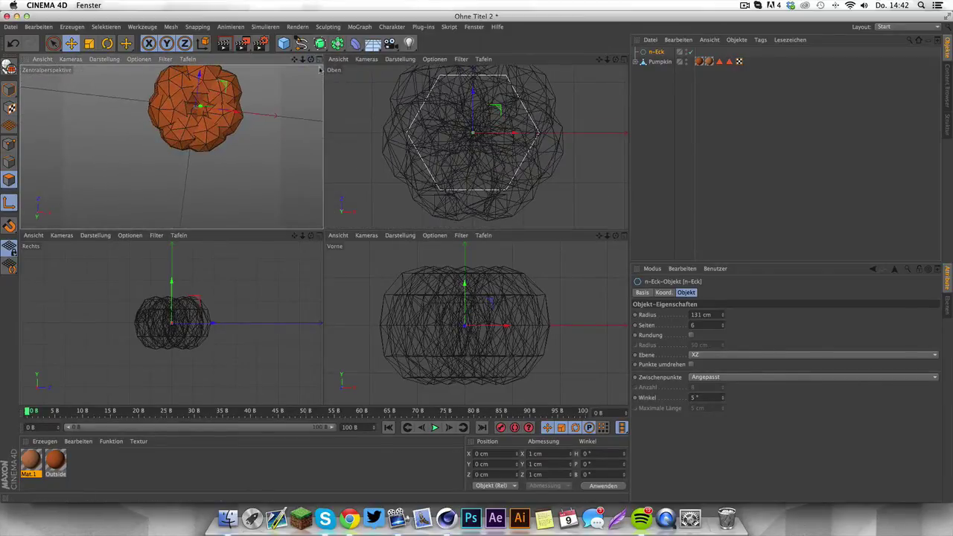
drag(722, 315, 711, 339)
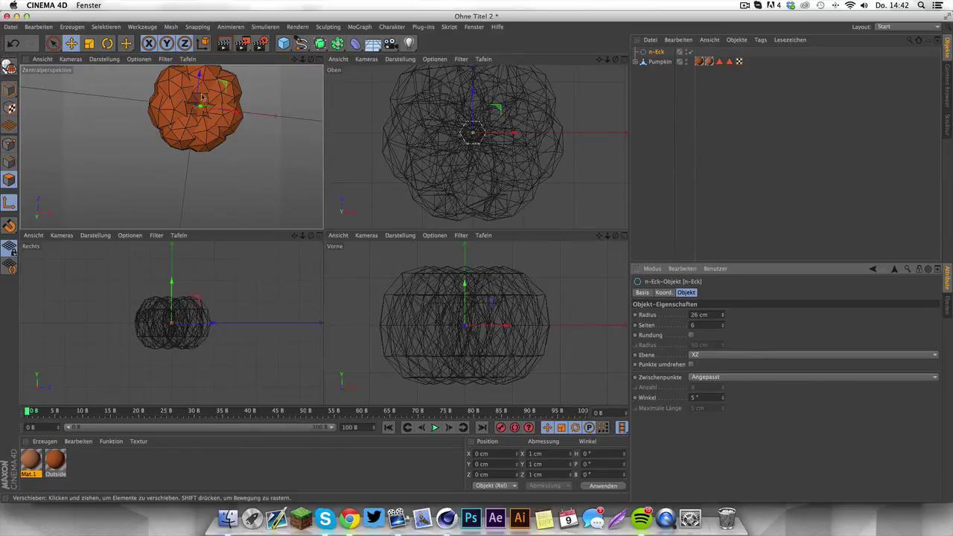
drag(203, 97, 203, 106)
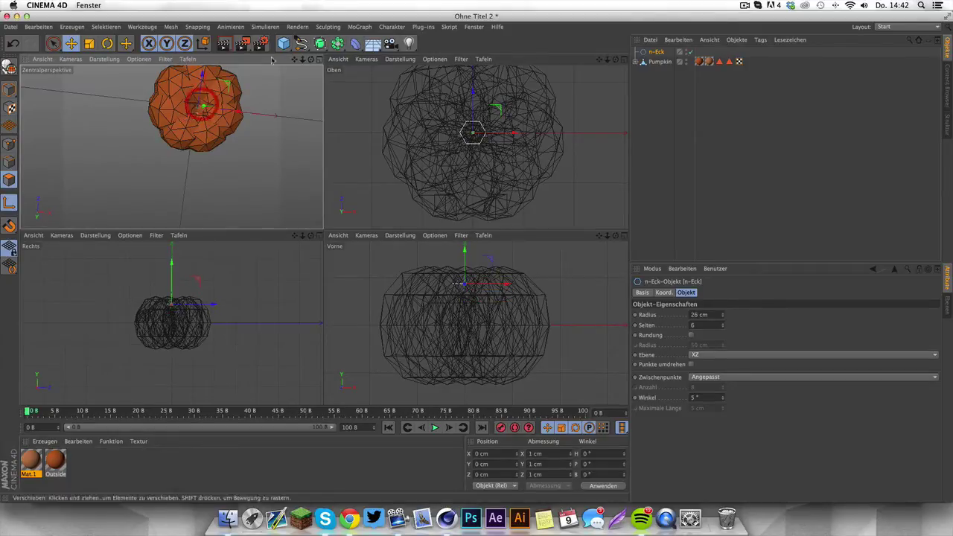
alt+drag(172, 146, 176, 146)
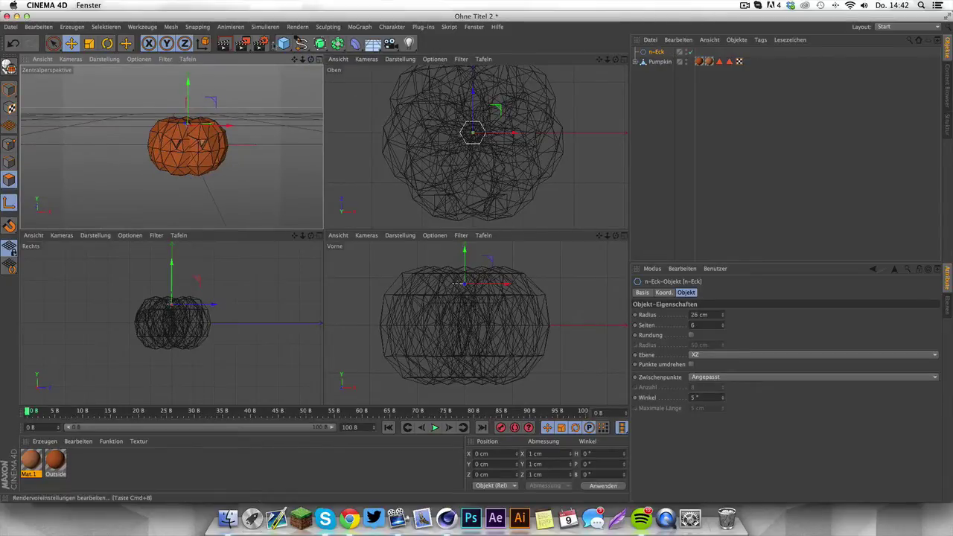
Step: Add a Loft generator and make the n-Eck spline its child
click(337, 43)
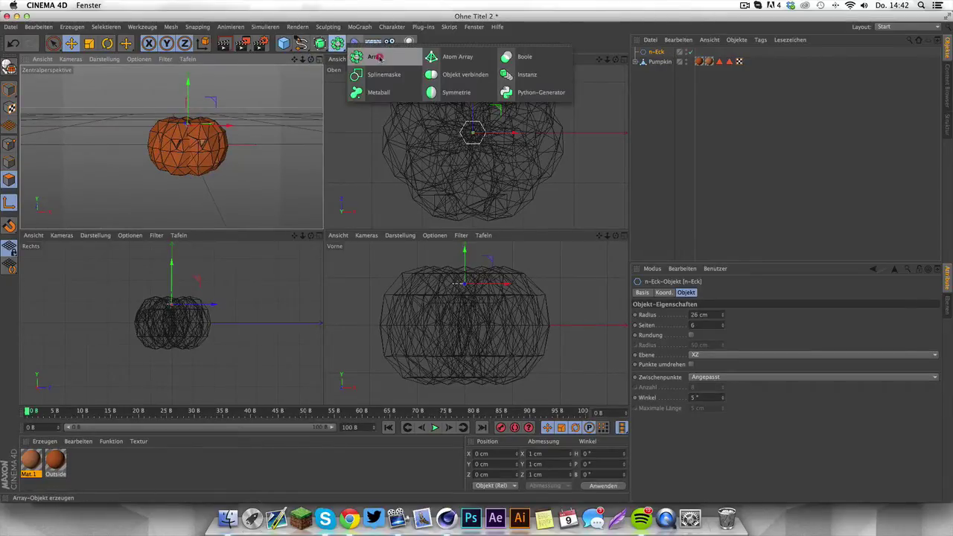
click(319, 43)
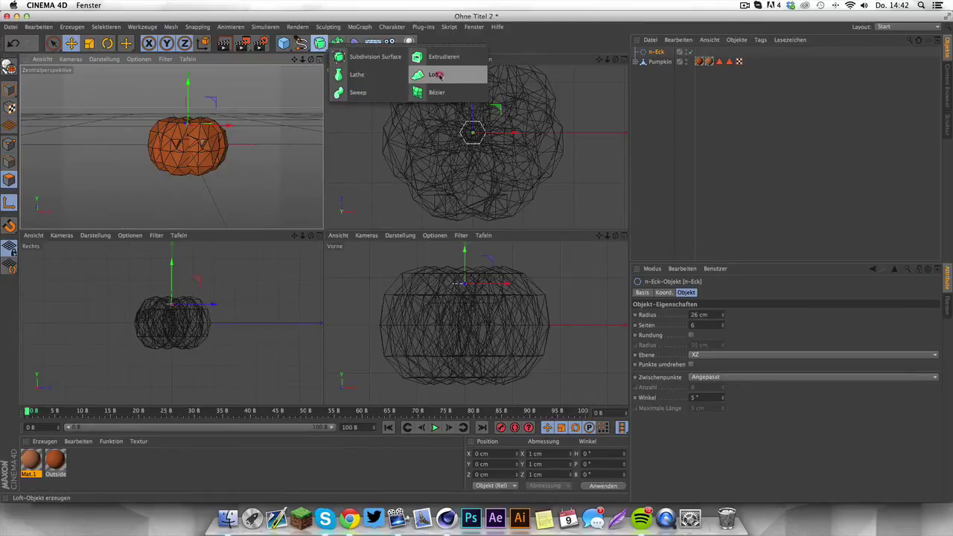
click(436, 77)
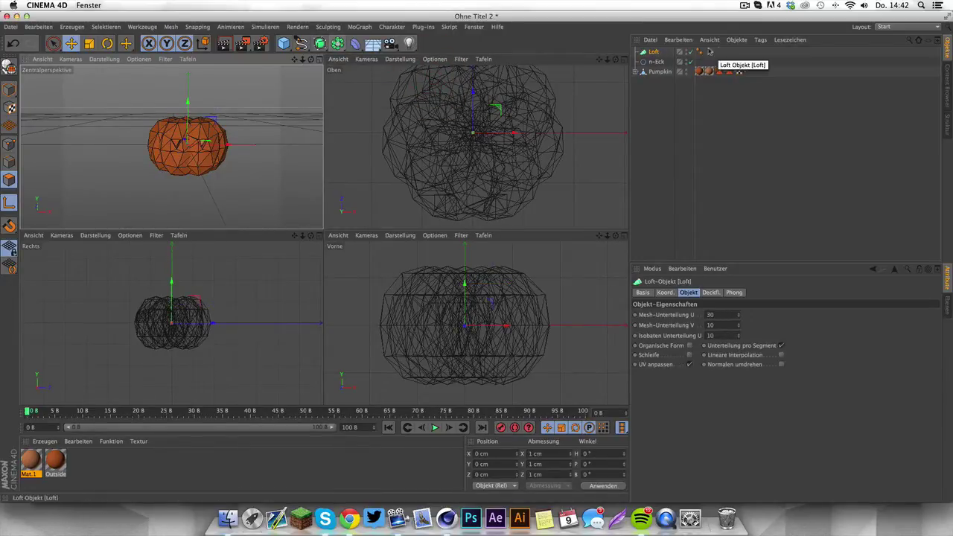
drag(651, 63, 652, 52)
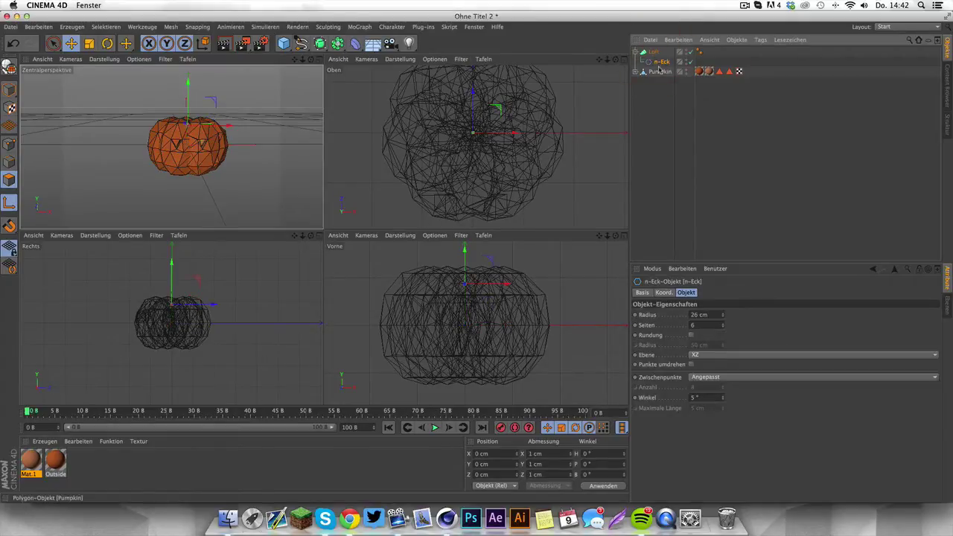
Step: Duplicate the n-Eck inside the Loft and move the copy straight up to form the stem's next cross-section
scroll(168, 293, up, 4)
scroll(187, 338, up, 2)
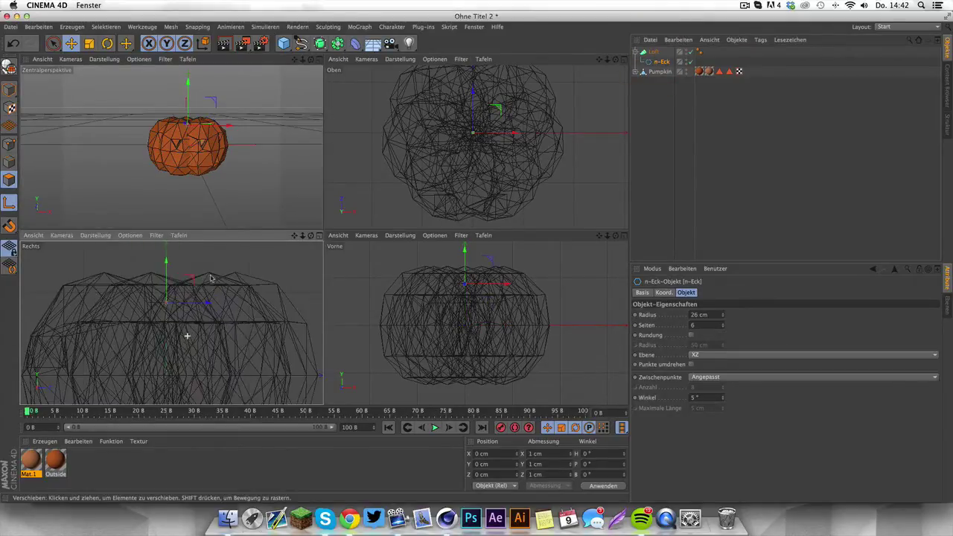
drag(294, 236, 141, 322)
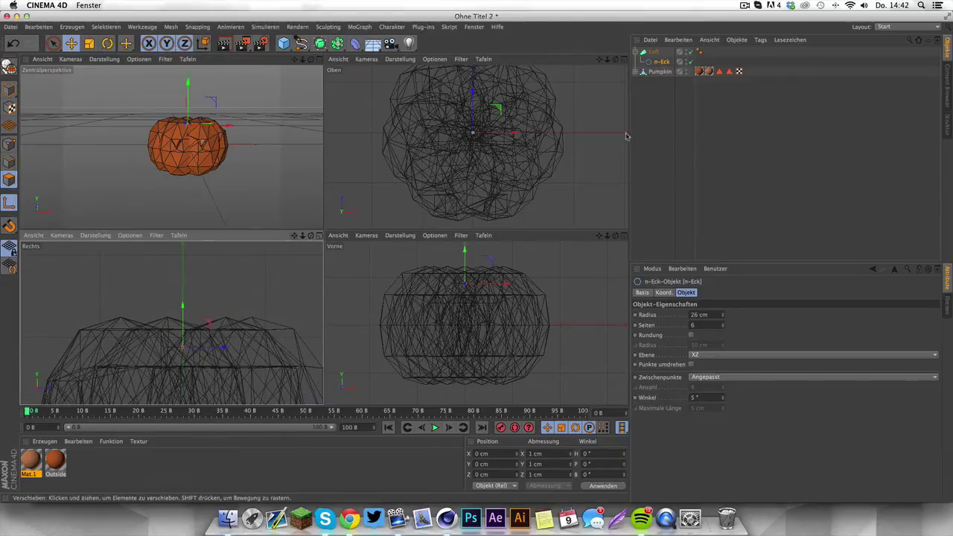
key(super)
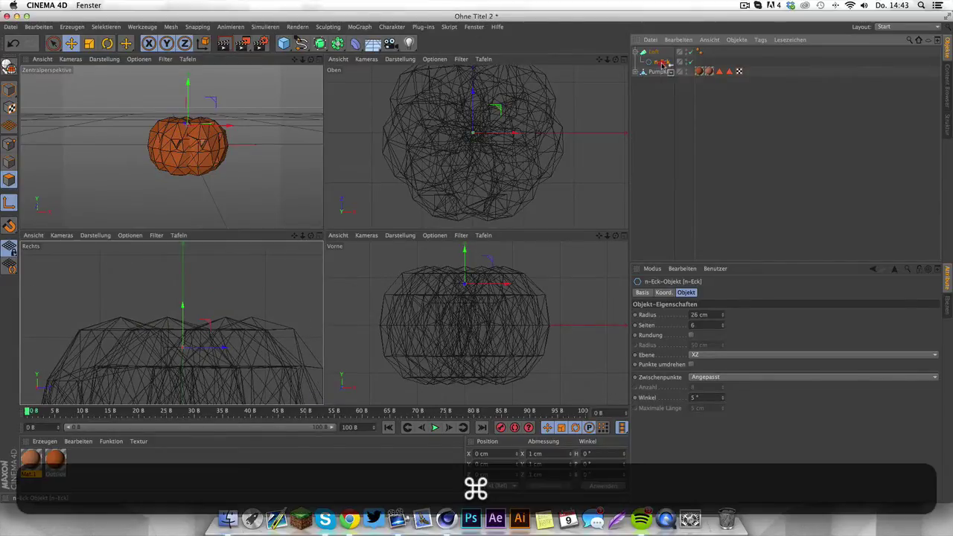
mouse_move(662, 64)
super+mouse_down()
mouse_move(660, 74)
mouse_move(670, 60)
super+mouse_up()
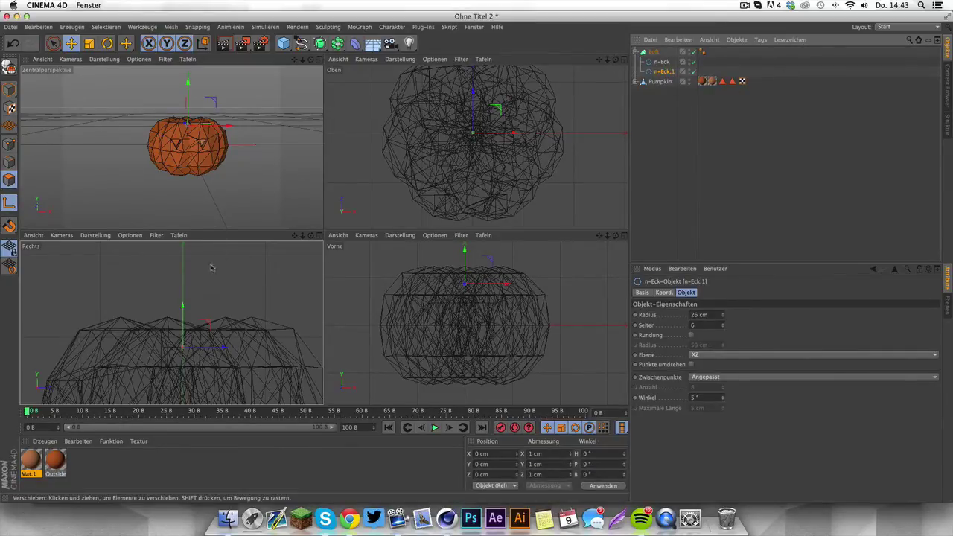
drag(182, 310, 183, 289)
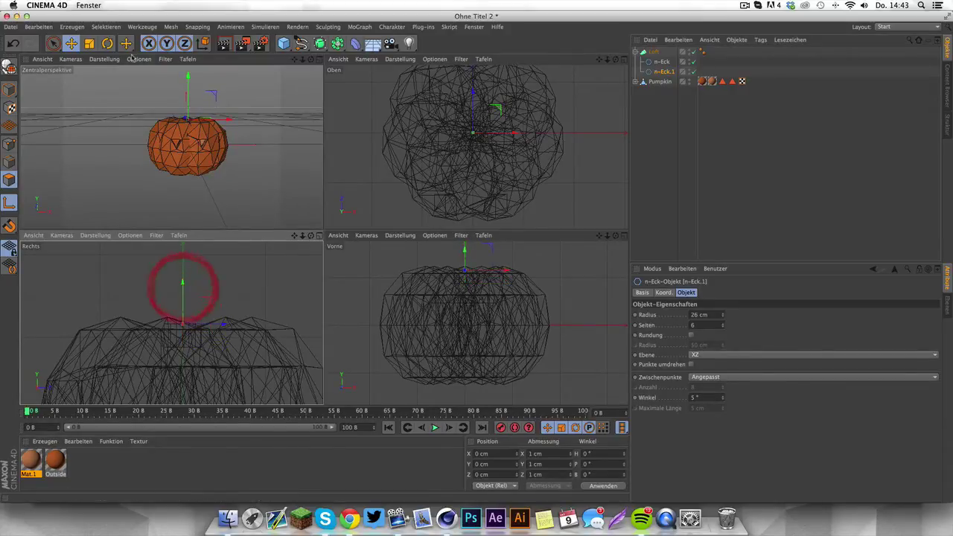
Step: Scale down the duplicated n-Eck at the pumpkin's top and tilt it slightly in the side view
click(90, 44)
drag(255, 295, 253, 297)
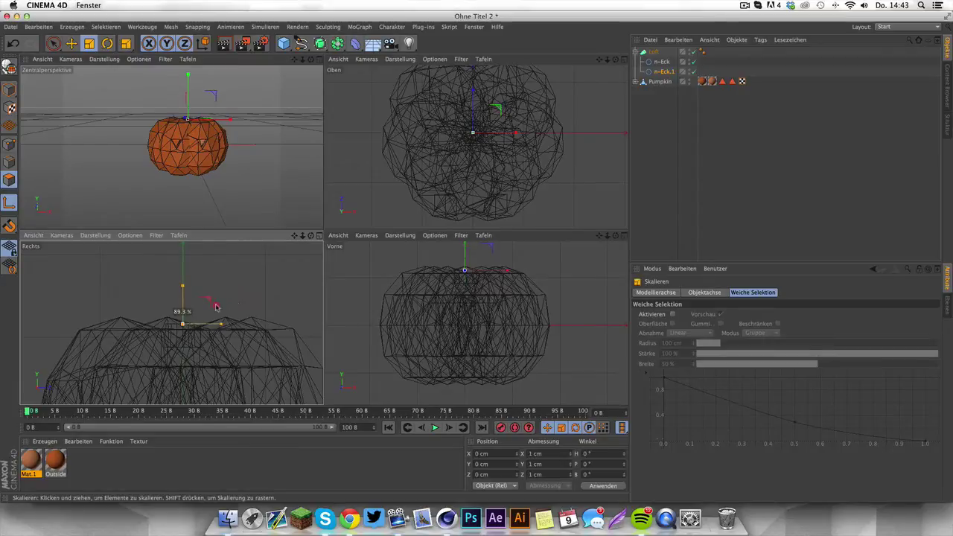
click(107, 43)
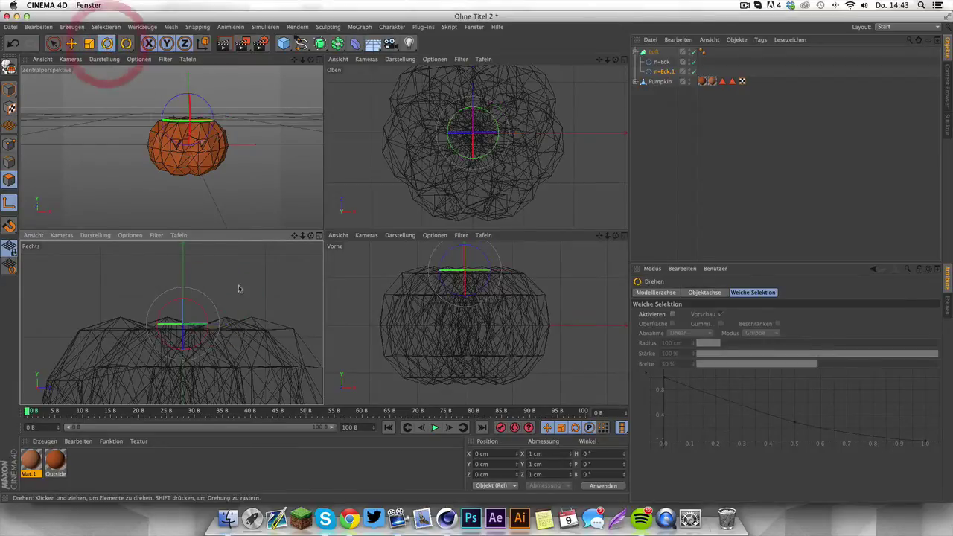
drag(253, 296, 253, 305)
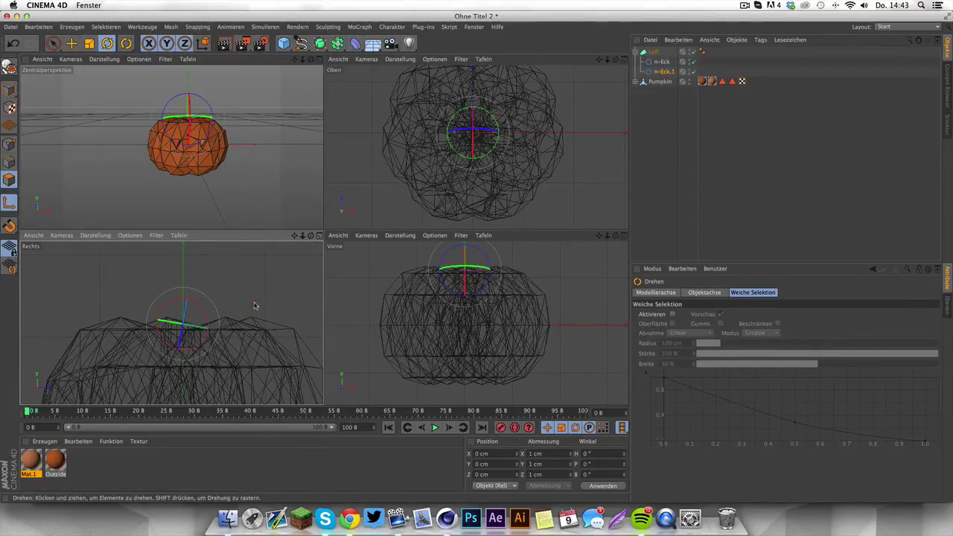
Step: Duplicate the tilted n-Eck as a third cross-section, placed higher along the stem, smaller and tilted more strongly
click(71, 43)
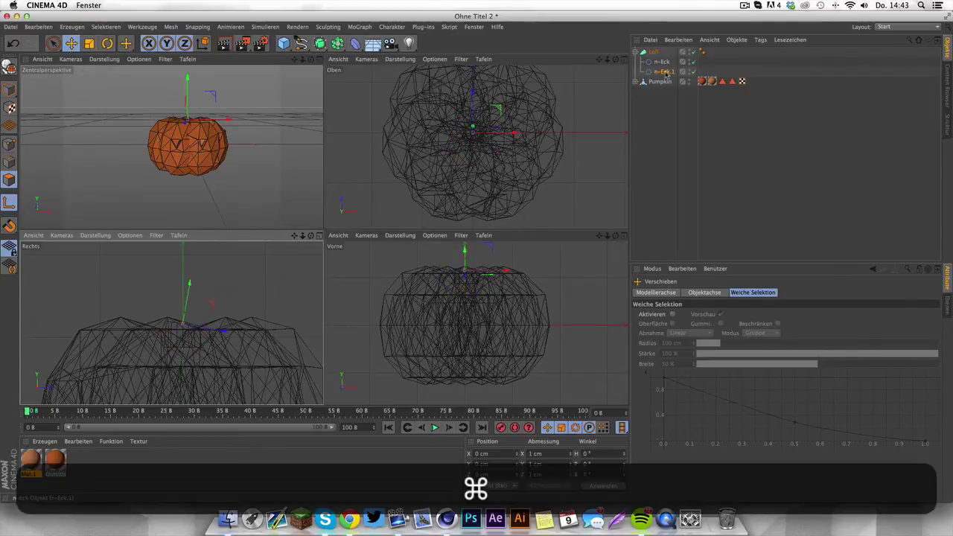
super+drag(666, 73, 666, 77)
drag(193, 287, 264, 252)
click(90, 43)
drag(204, 268, 237, 280)
click(107, 43)
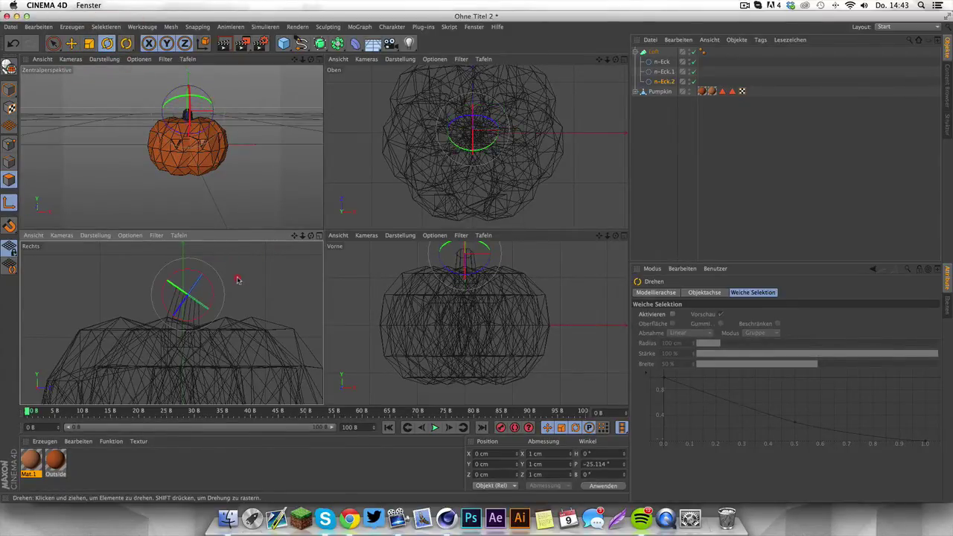
Step: Duplicate the third n-Eck as a fourth cross-section, moved along the stem's curve, scaled down and tilted further
super+drag(669, 83, 664, 87)
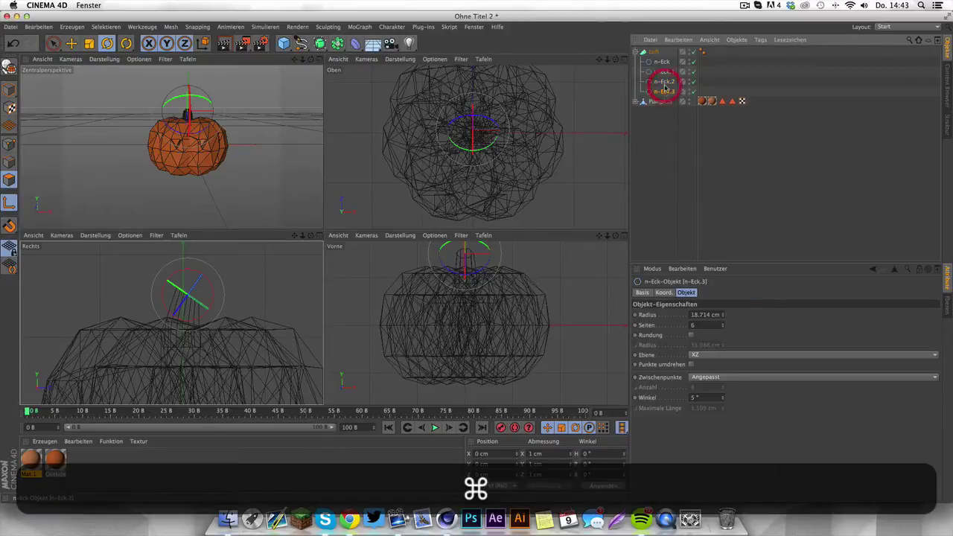
key(e)
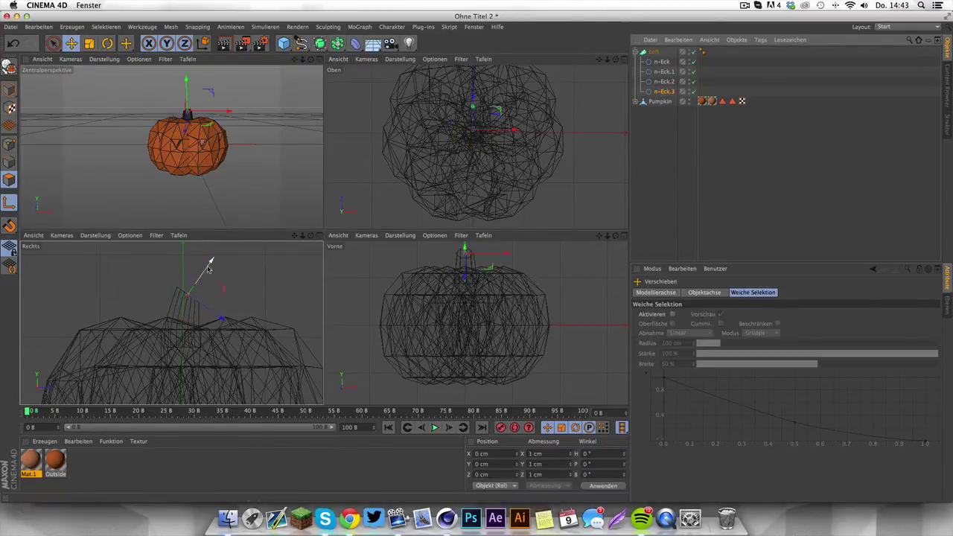
drag(209, 270, 254, 277)
click(91, 43)
click(107, 43)
Step: Duplicate the fourth n-Eck, move the copy outward along the stem's direction and shrink it
super+drag(664, 92, 665, 96)
click(71, 42)
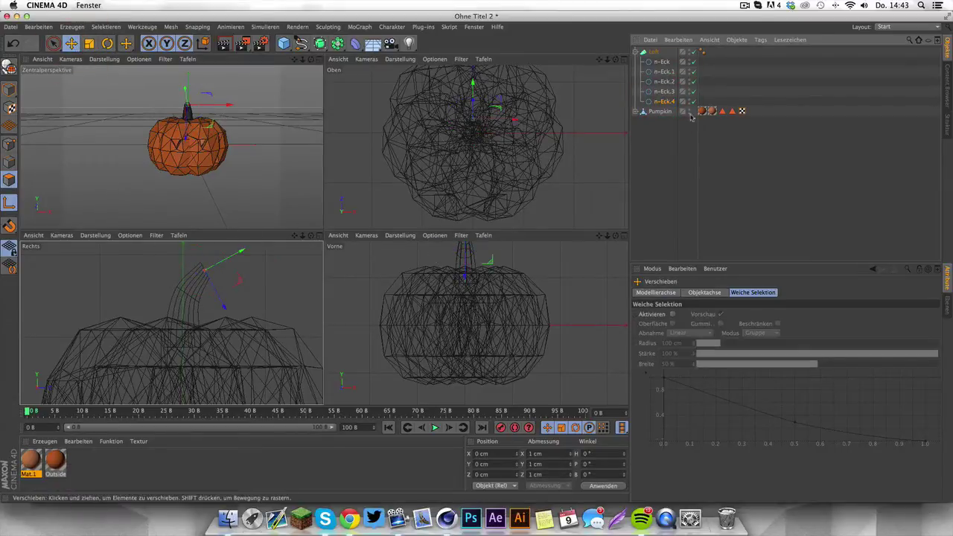
drag(241, 251, 258, 242)
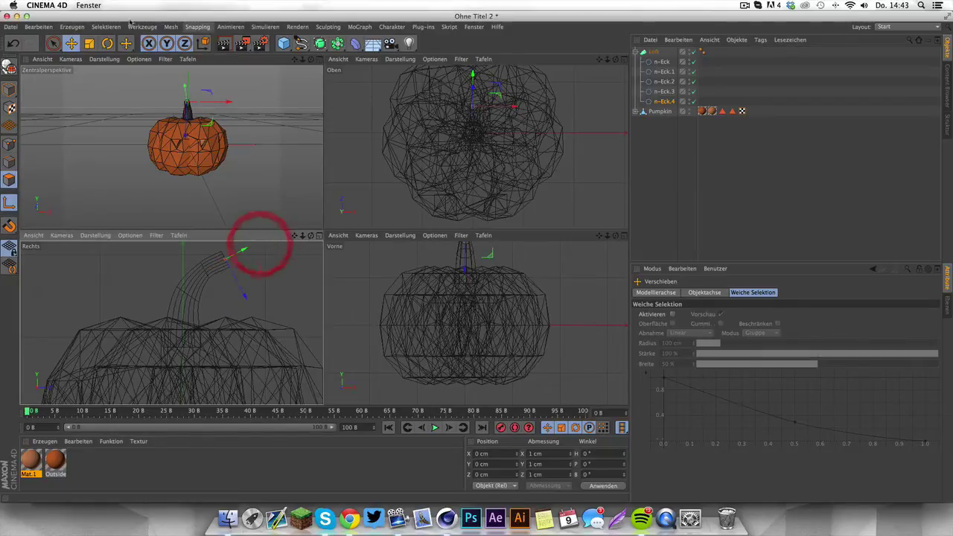
click(89, 42)
drag(238, 274, 218, 278)
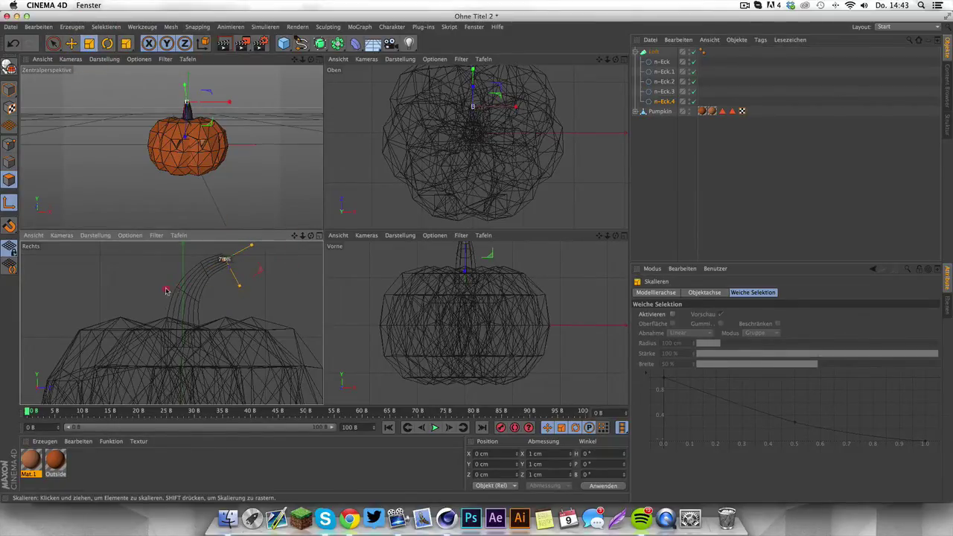
drag(166, 291, 166, 289)
super+drag(664, 101, 645, 119)
click(72, 42)
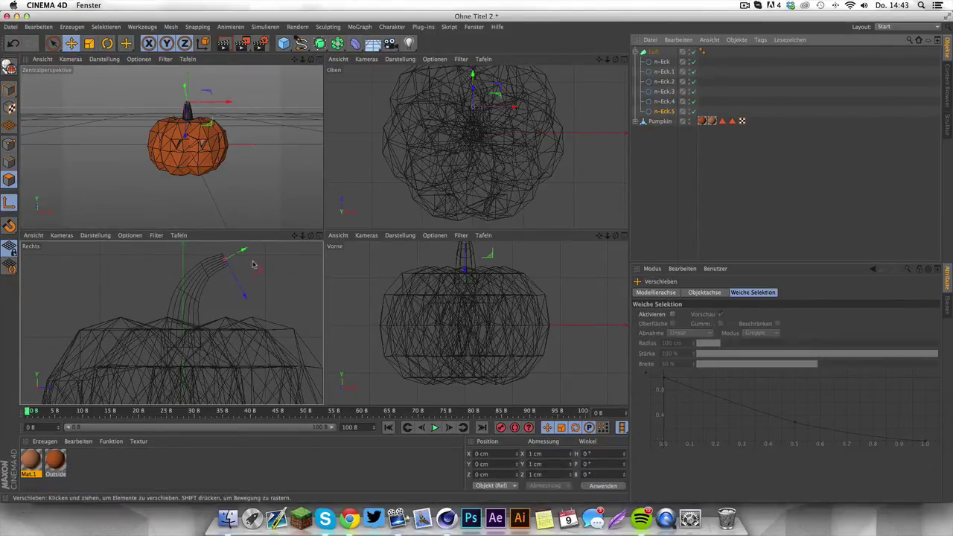
key(super+z)
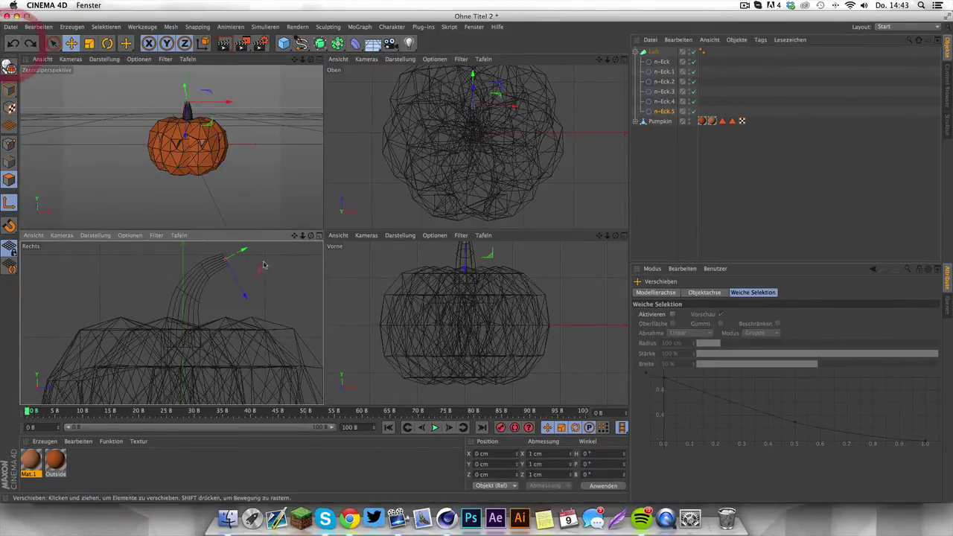
drag(245, 250, 256, 242)
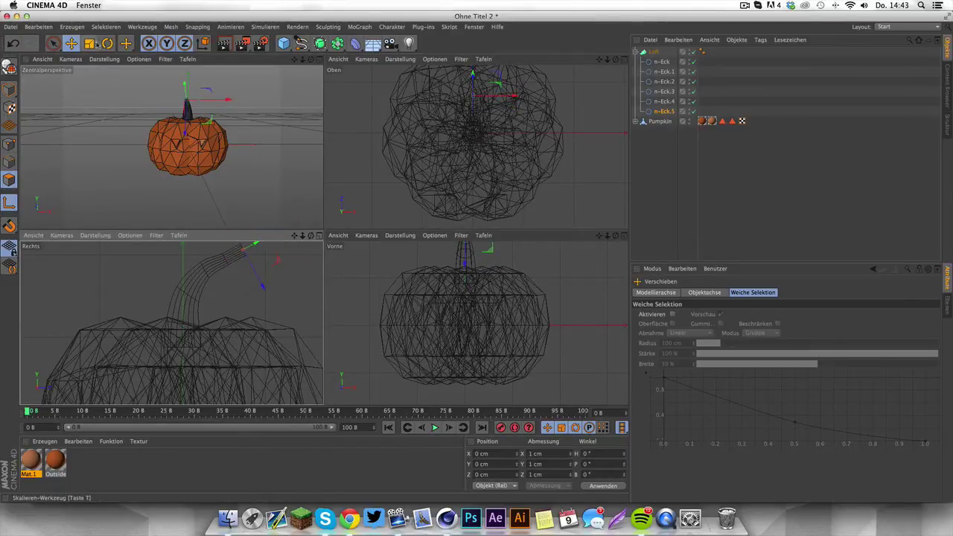
click(107, 42)
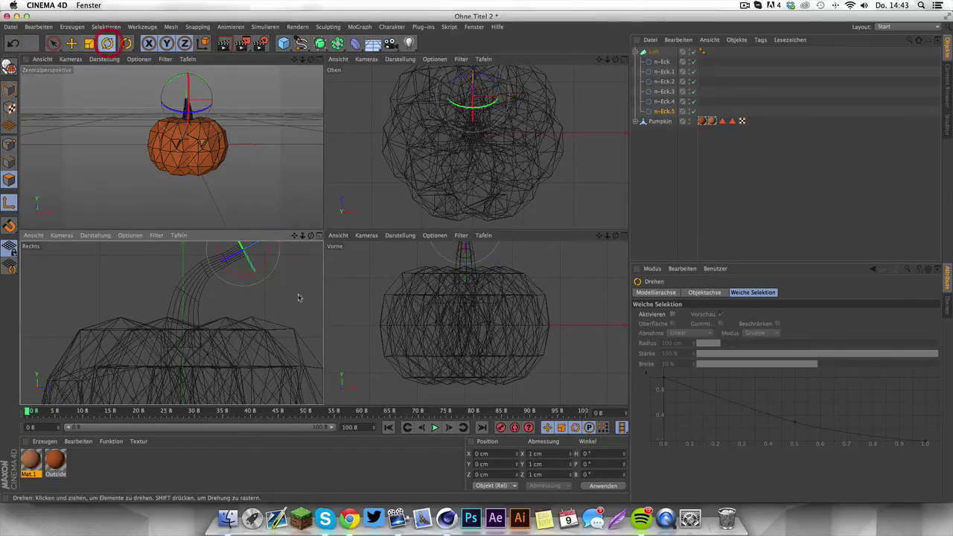
click(16, 47)
click(16, 46)
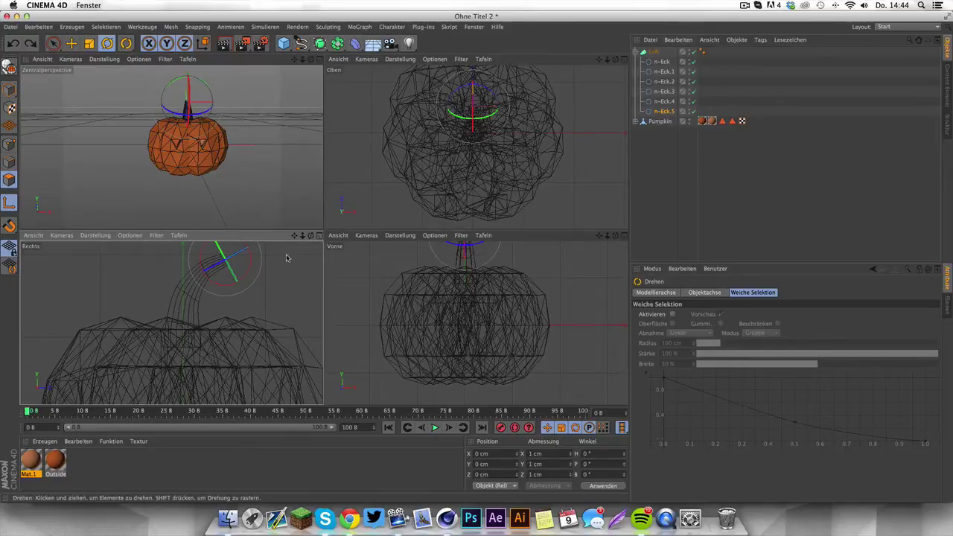
drag(287, 258, 284, 276)
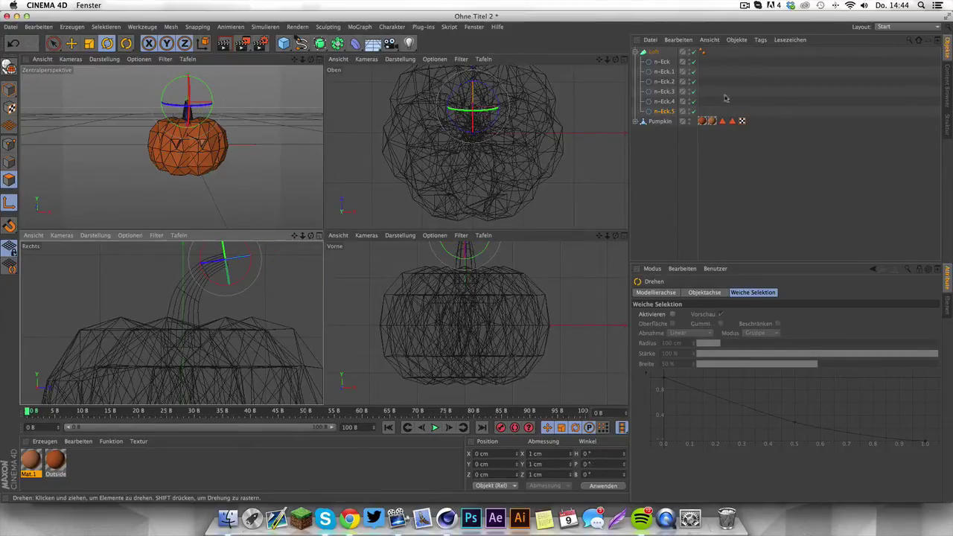
click(676, 111)
key(BackSpace)
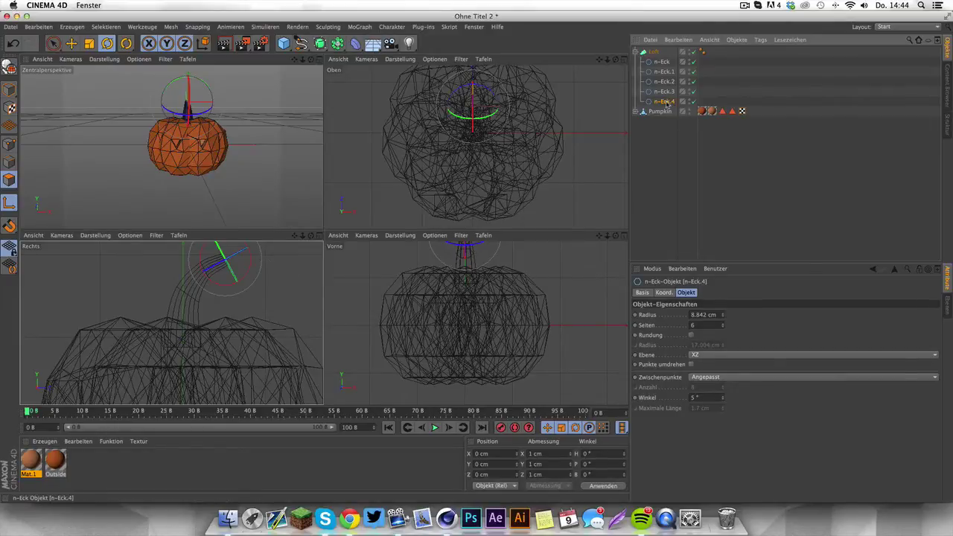
Step: Tilt the outermost n-Eck further and extend the stem's tip with a smaller duplicate moved outward from it
mouse_move(272, 248)
mouse_down()
mouse_move(263, 266)
mouse_move(266, 256)
mouse_up()
click(71, 43)
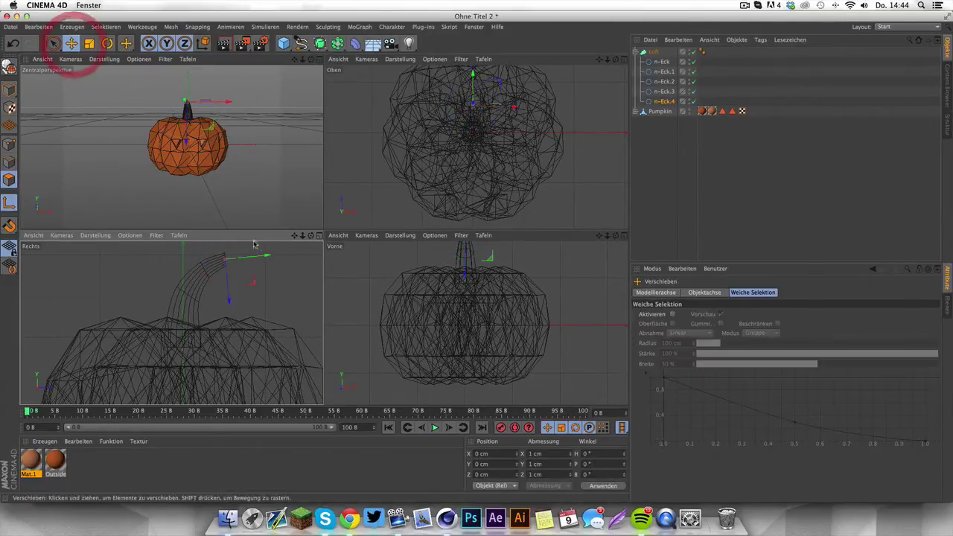
super+drag(665, 102, 664, 106)
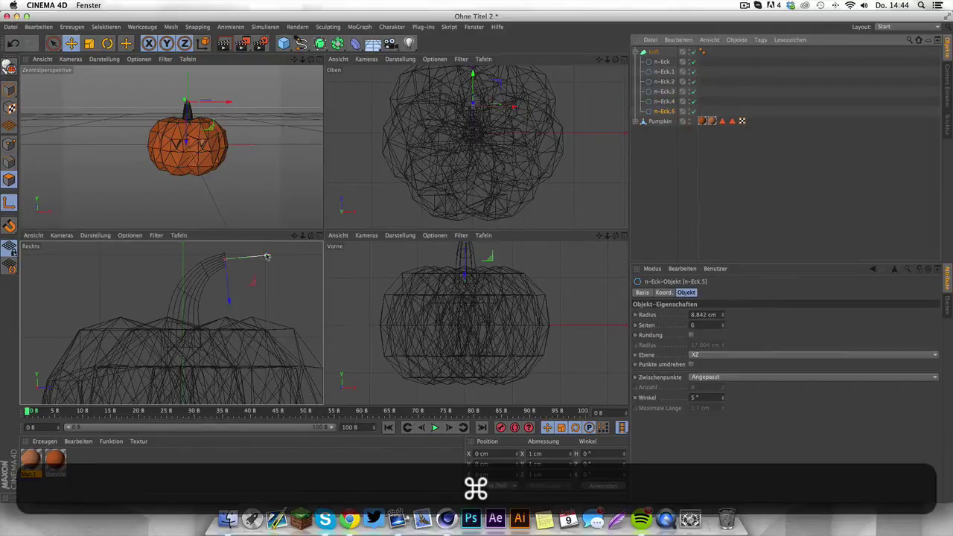
drag(262, 258, 195, 311)
key(t)
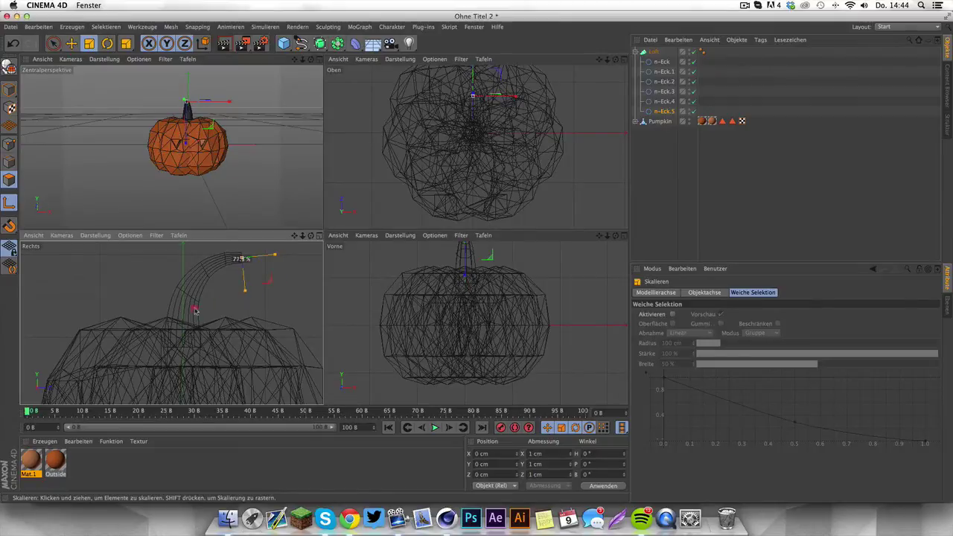
drag(134, 314, 132, 311)
Step: Check the stem's shape in the perspective view and convert the Loft into an editable polygon object
drag(311, 59, 201, 70)
scroll(170, 146, up, 8)
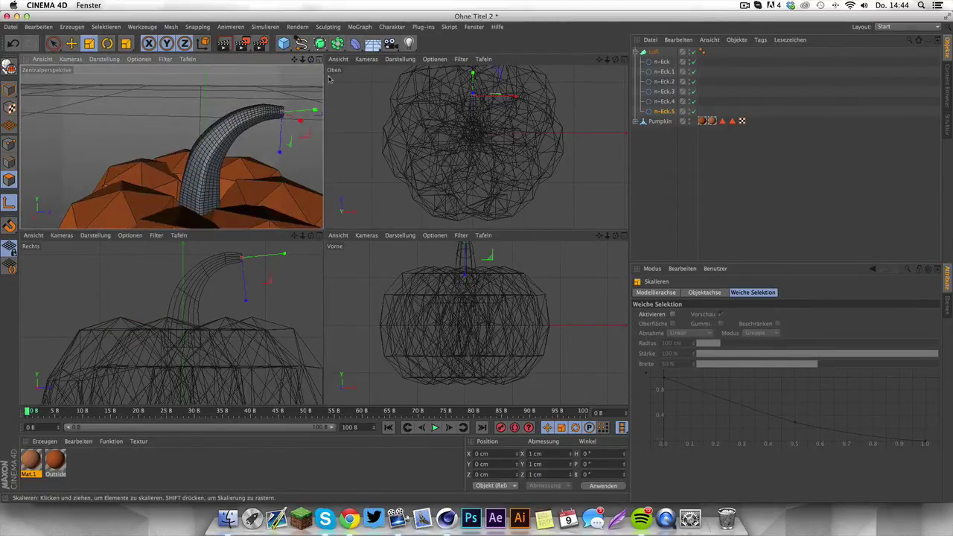
drag(311, 60, 387, 87)
alt+drag(171, 147, 170, 146)
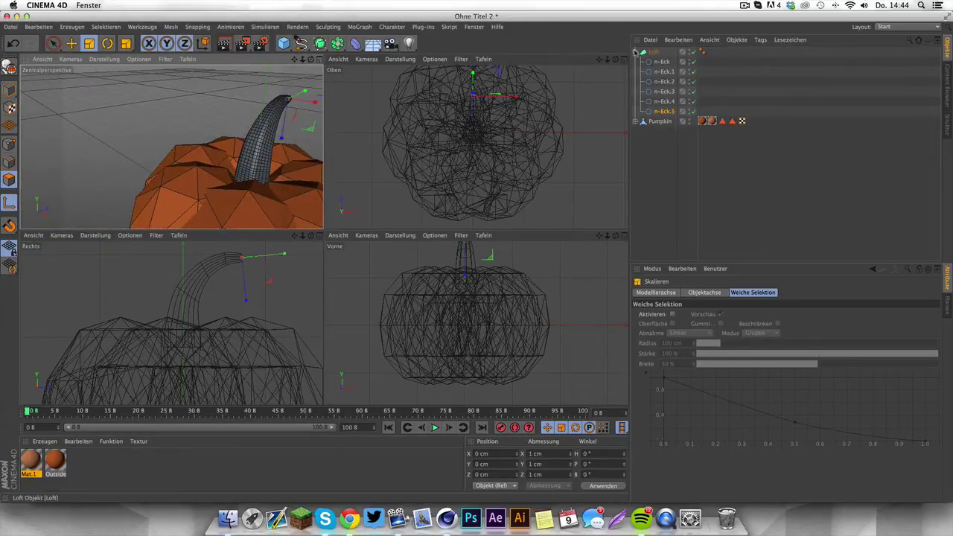
click(635, 52)
click(655, 52)
key(c)
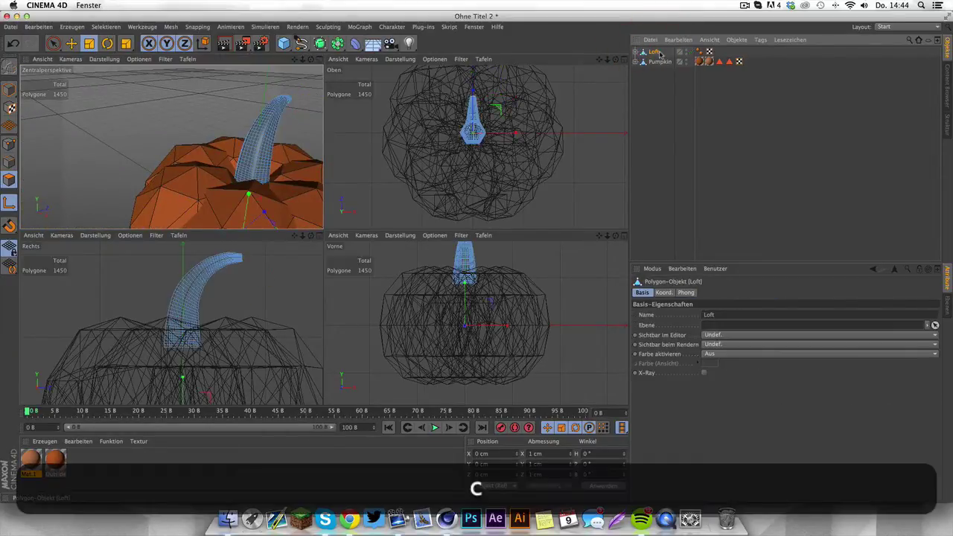
Step: Merge the Loft and all its child objects into one mesh, deleting the originals, and remove its Phong tag
right_click(655, 53)
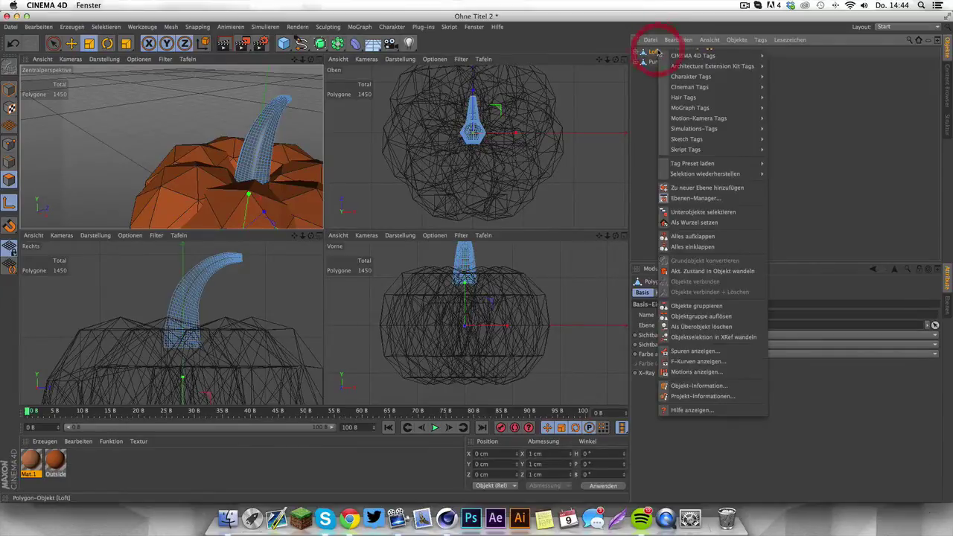
click(742, 214)
right_click(653, 53)
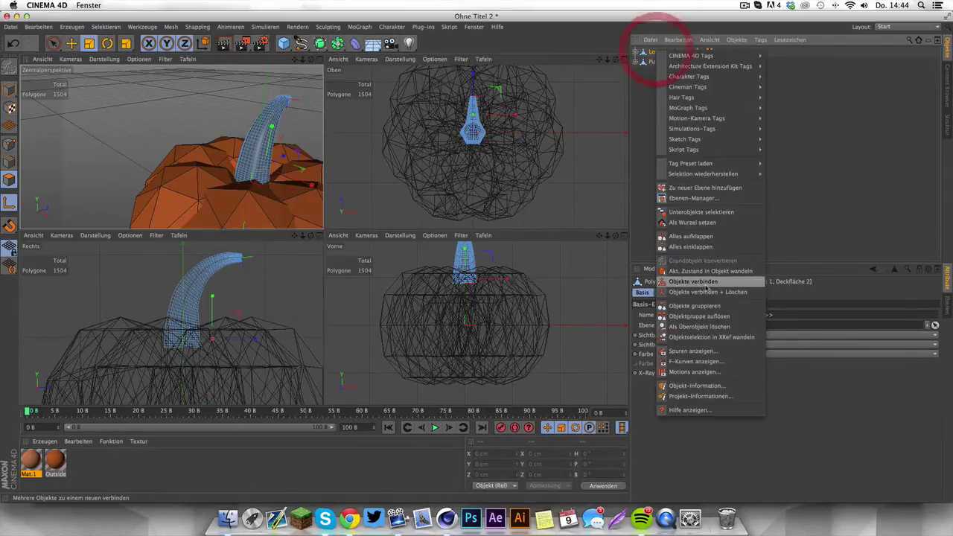
click(706, 288)
click(709, 52)
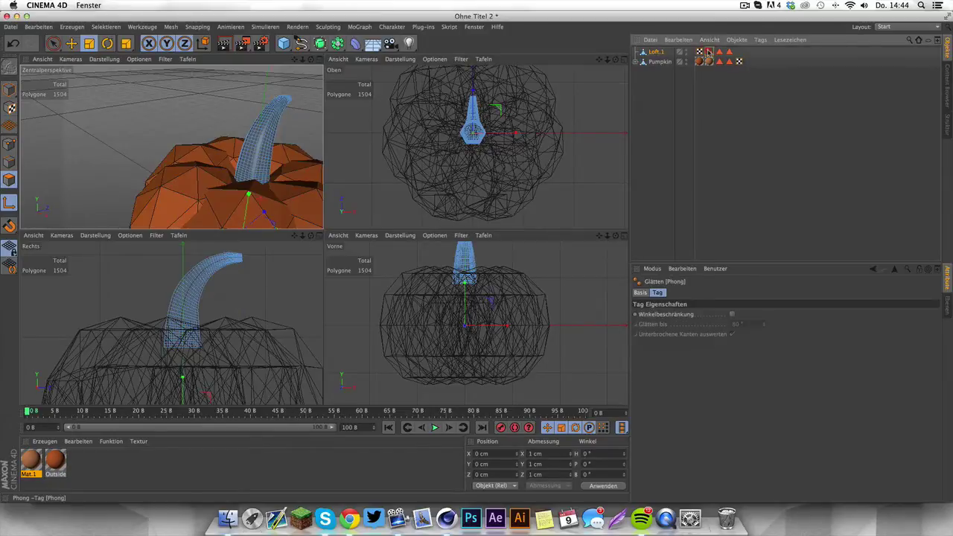
key(BackSpace)
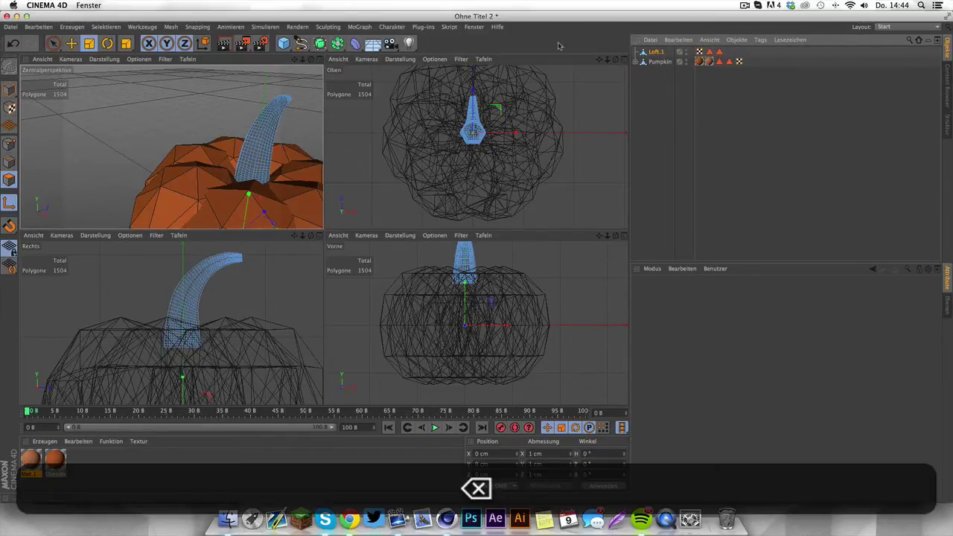
Step: Add a Polygonreduktion deformer as a child of the merged stem mesh and set its reduction strength to 98 %
click(319, 60)
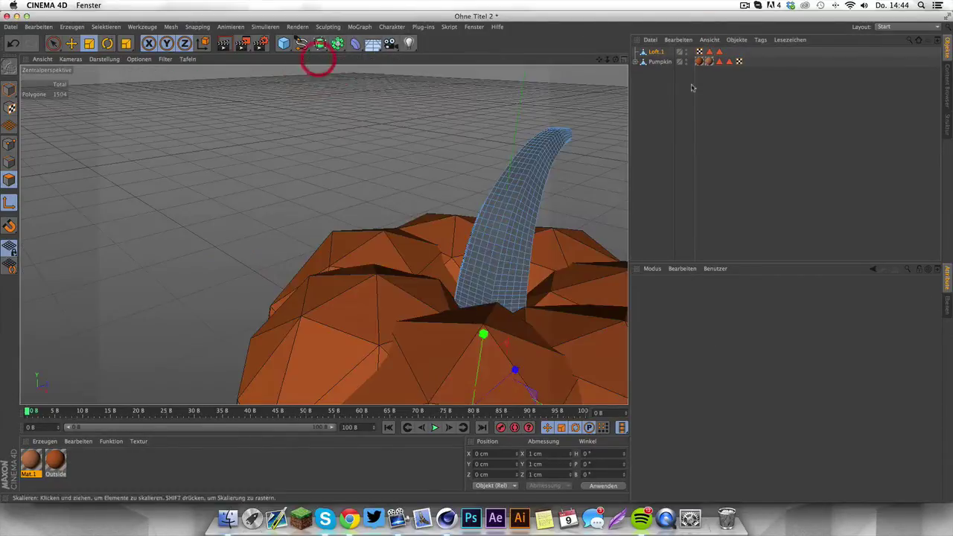
scroll(439, 227, down, 5)
drag(616, 60, 323, 234)
click(791, 231)
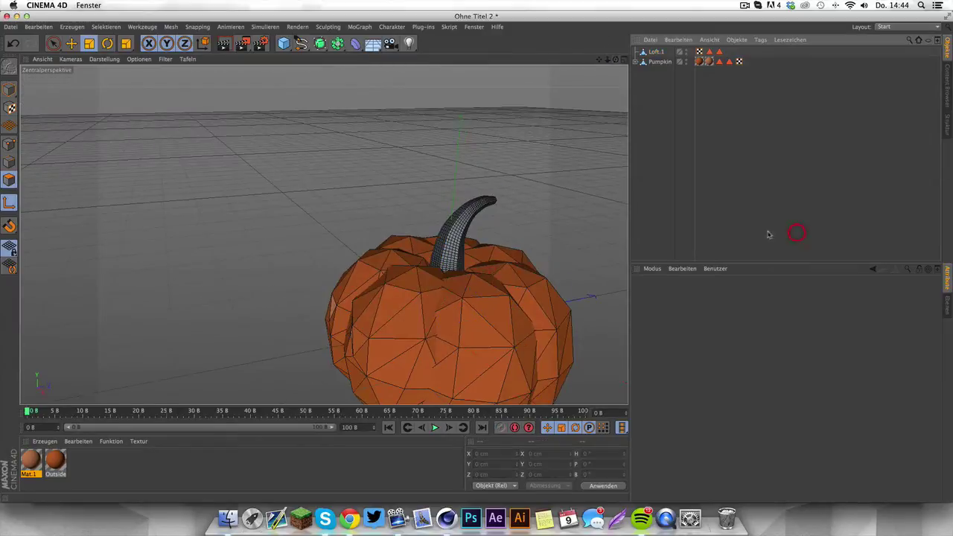
drag(599, 58, 323, 234)
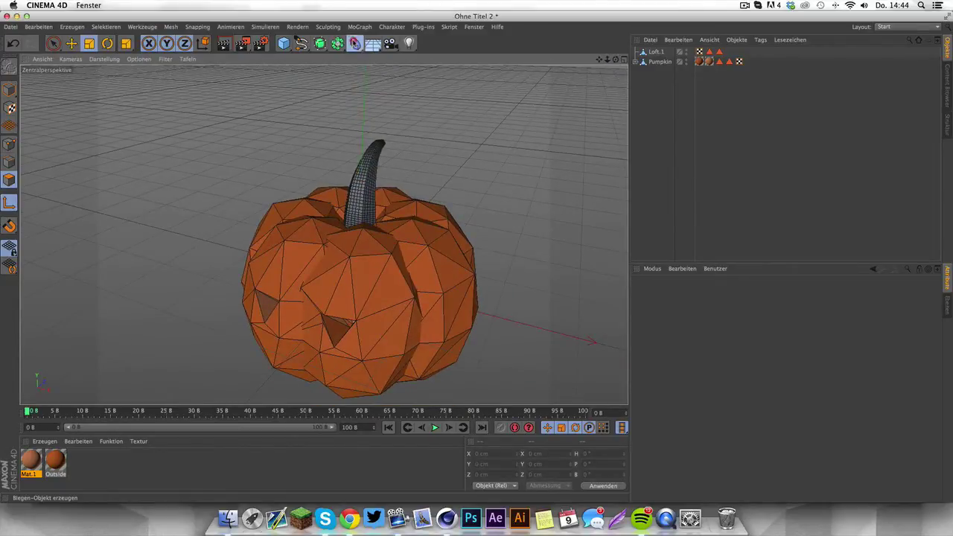
drag(354, 42, 683, 169)
drag(672, 52, 661, 63)
mouse_move(752, 316)
mouse_down()
mouse_move(740, 314)
mouse_move(751, 318)
mouse_up()
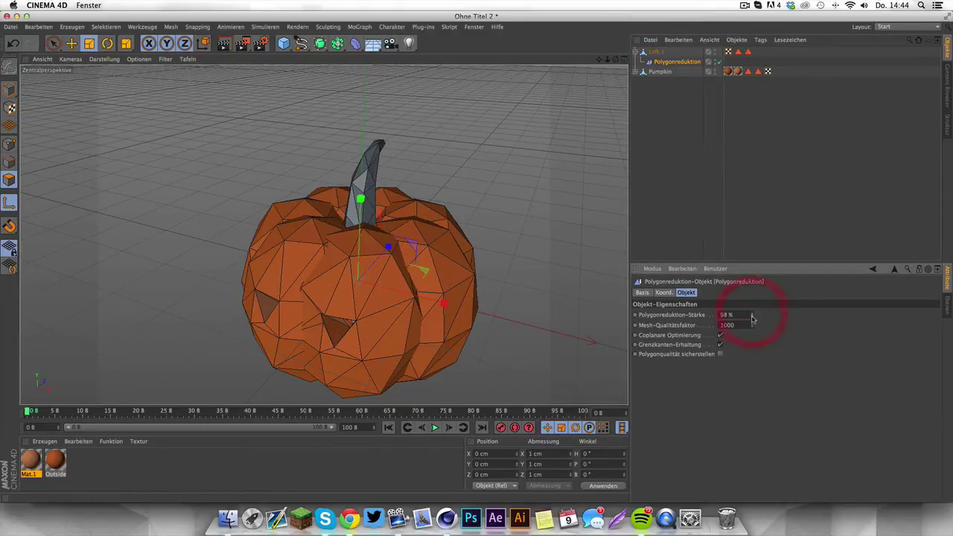
Step: Rename the merged stem object to trunk
click(652, 53)
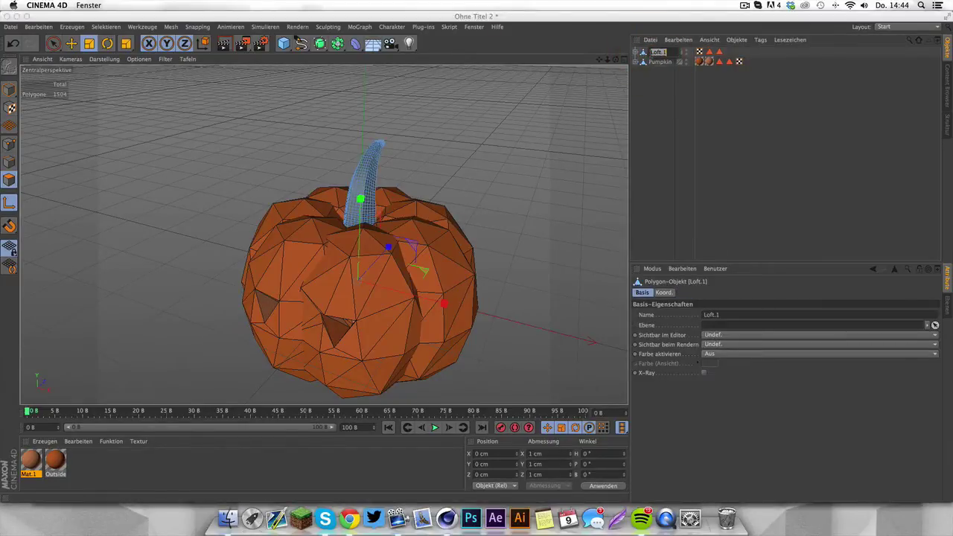
text(runk)
key(Return)
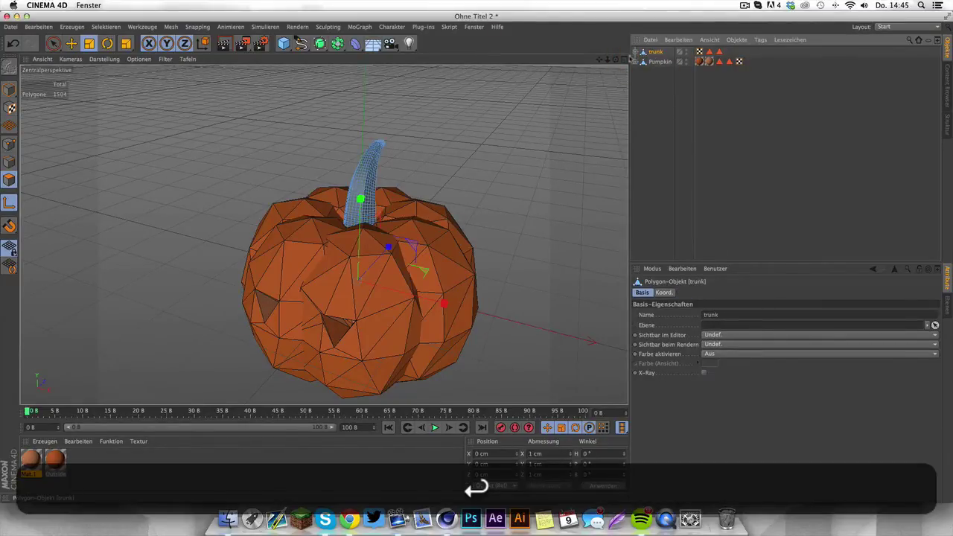
Step: Rename the material Mat.1, used for the pumpkin's inner surface, to Inside
click(719, 113)
drag(616, 59, 323, 235)
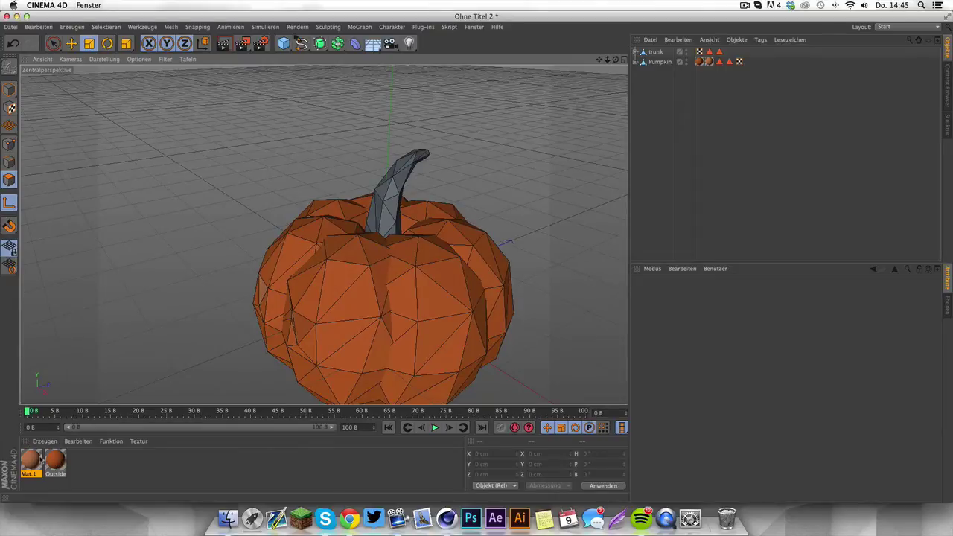
double_click(30, 463)
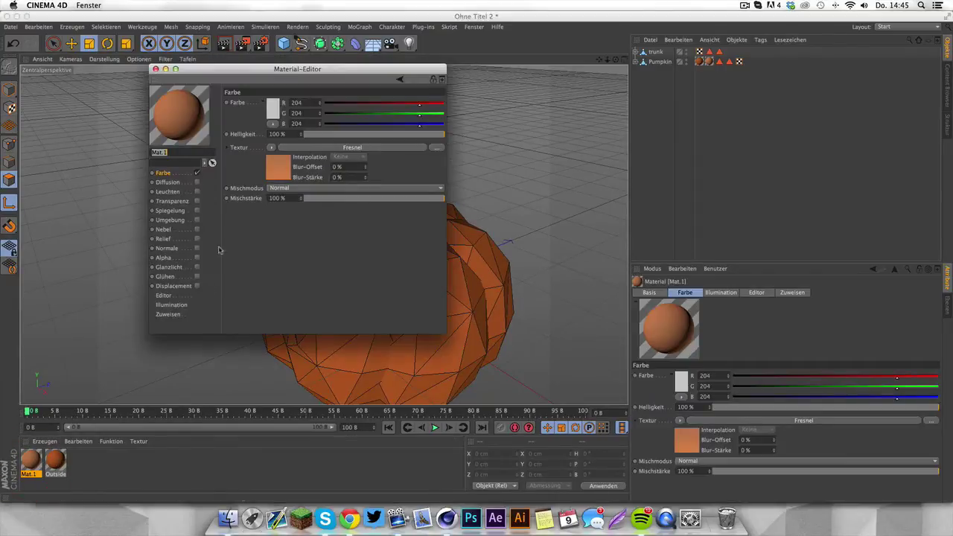
click(155, 68)
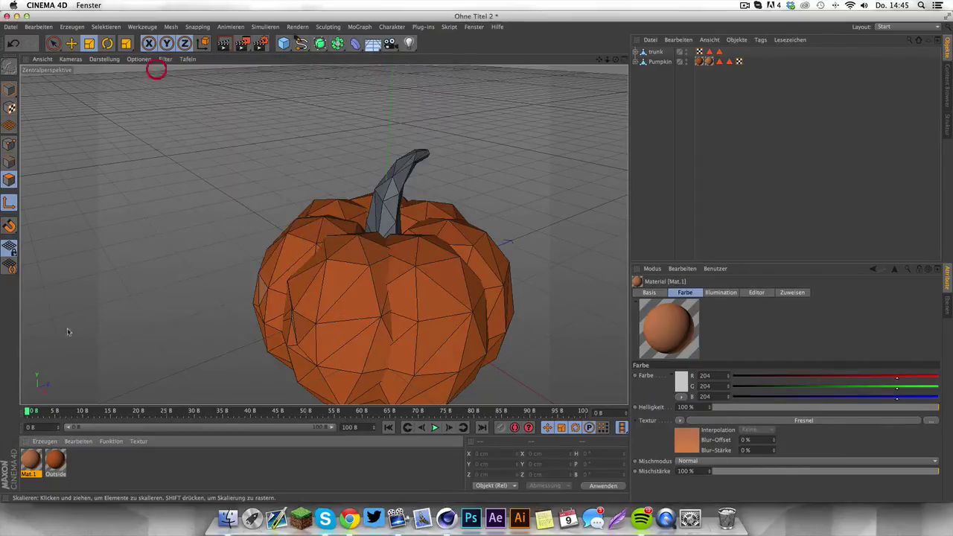
double_click(37, 475)
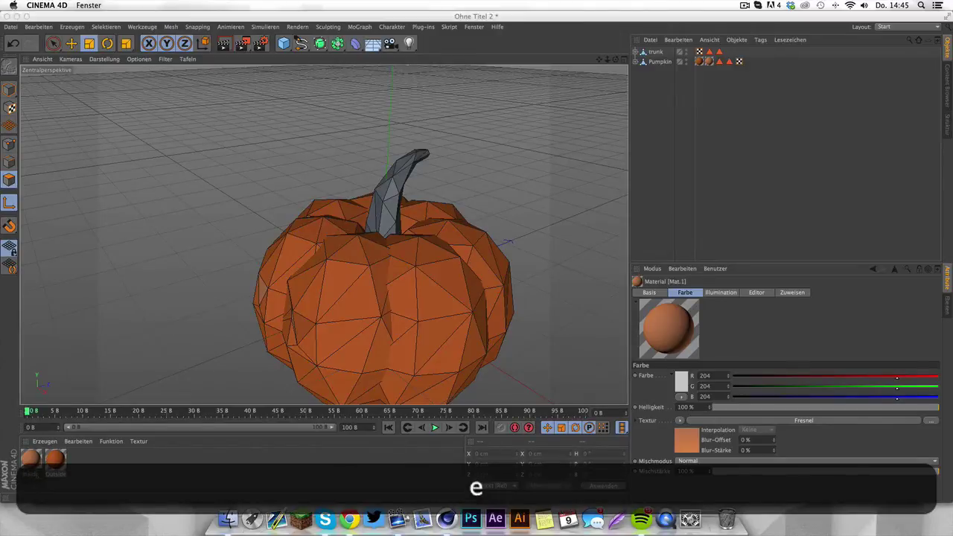
key(Return)
Step: Create a new material, disable its Glanzlicht channel and load a Fresnel shader as its colour texture
click(45, 441)
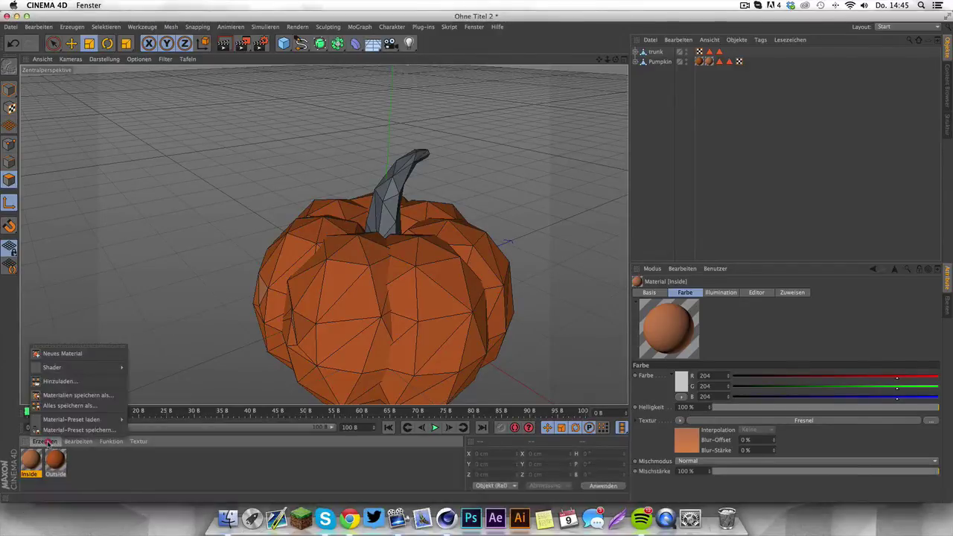
click(63, 350)
double_click(34, 456)
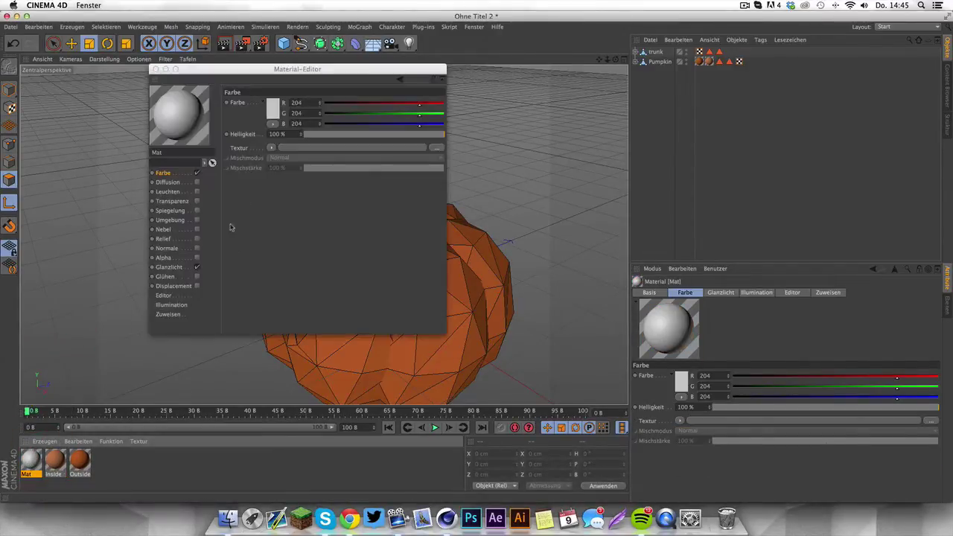
click(196, 268)
click(271, 148)
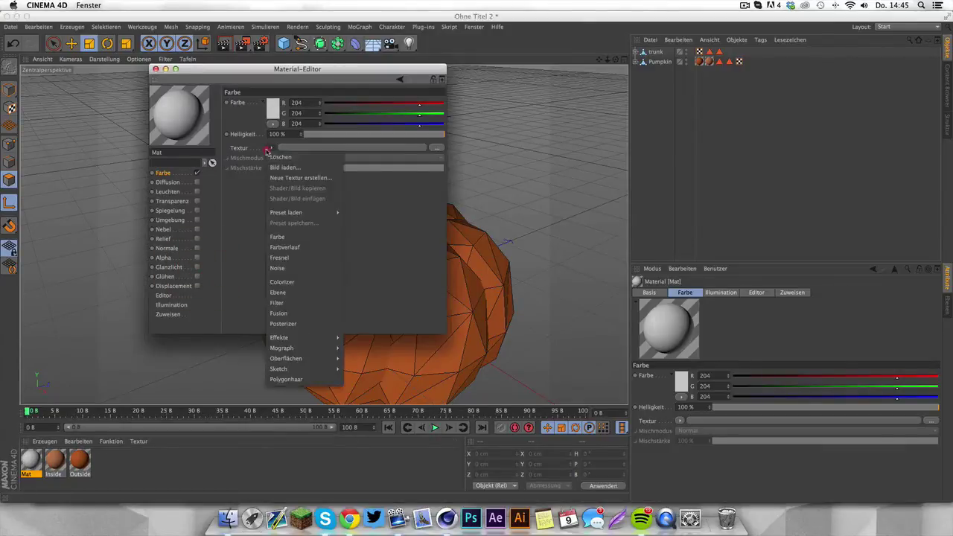
click(281, 257)
Step: Change the white end of the new material's Fresnel gradient to a medium brown, about RGB 131, 94, 69
click(278, 162)
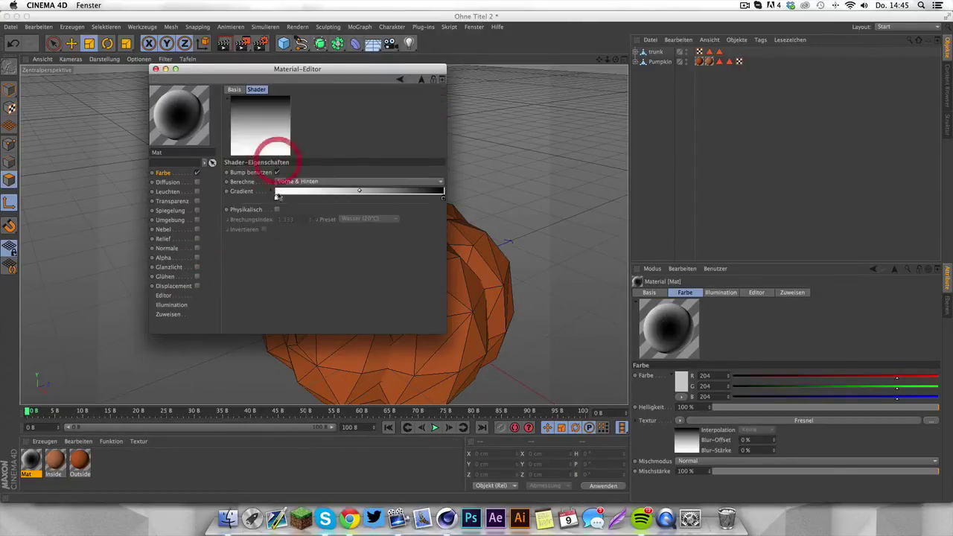
double_click(275, 199)
click(244, 170)
drag(244, 170, 248, 171)
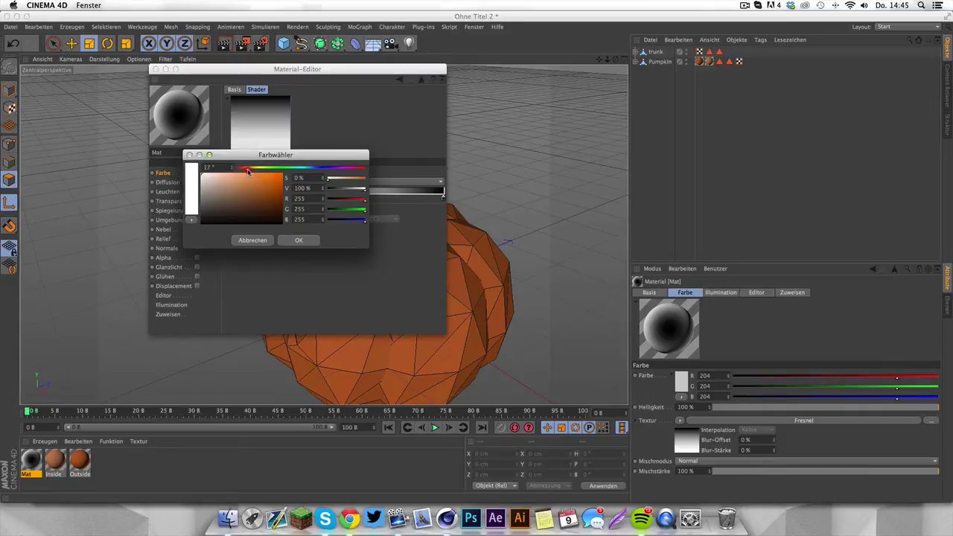
click(247, 197)
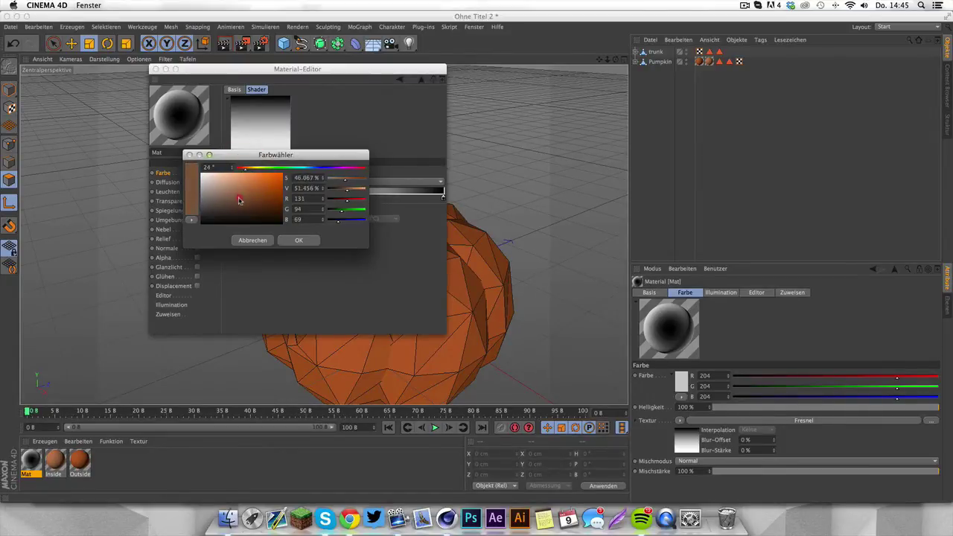
click(301, 240)
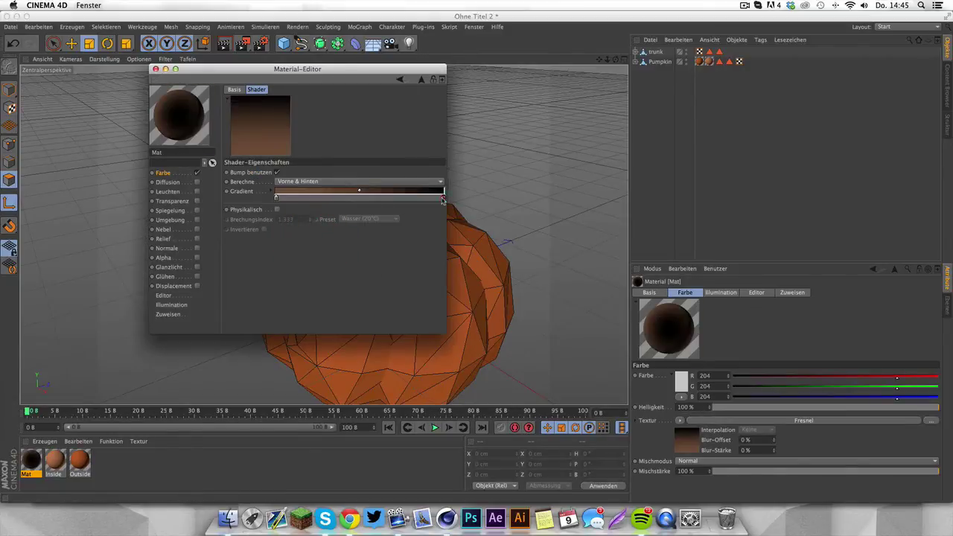
Step: Change the black end of the Fresnel gradient to a darker brown with a hue of 24°
double_click(442, 199)
click(412, 167)
click(412, 171)
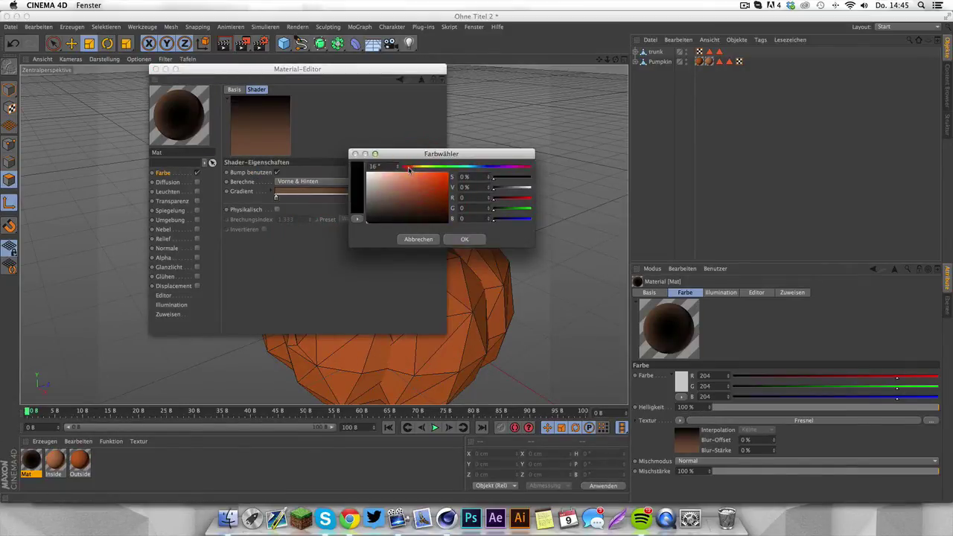
click(409, 191)
click(394, 207)
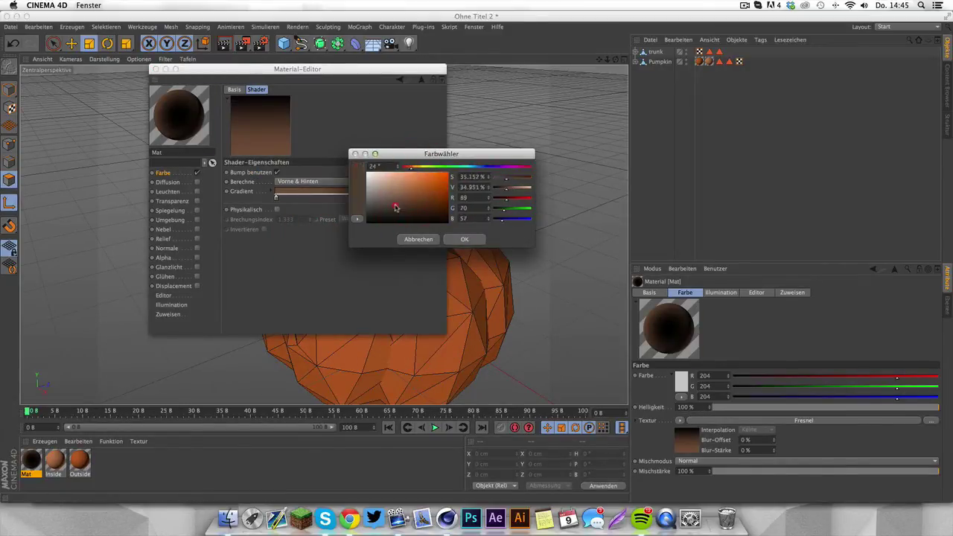
mouse_move(398, 208)
mouse_down()
mouse_move(401, 200)
mouse_move(387, 198)
mouse_move(407, 205)
mouse_up()
click(460, 239)
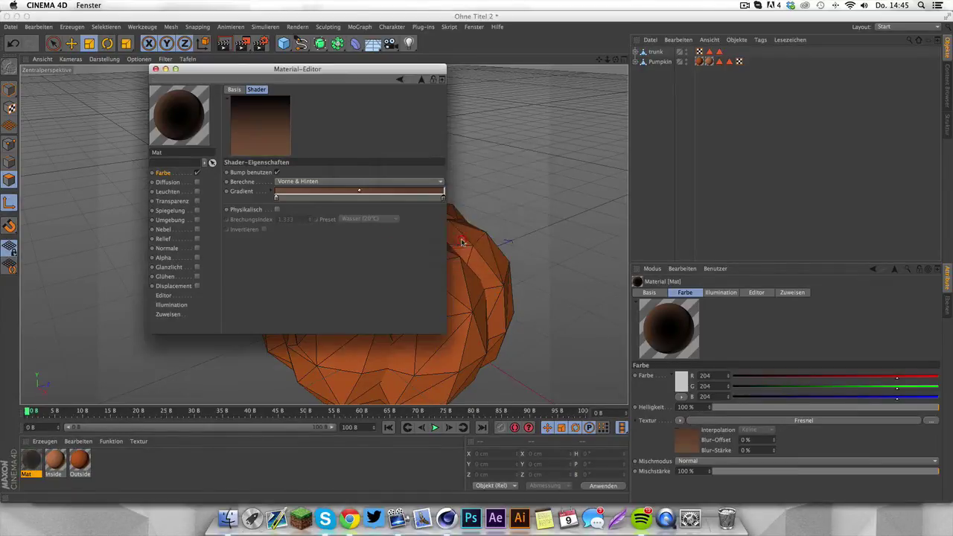
Step: Close the brown material's settings and assign the material to the trunk object
click(155, 69)
click(28, 463)
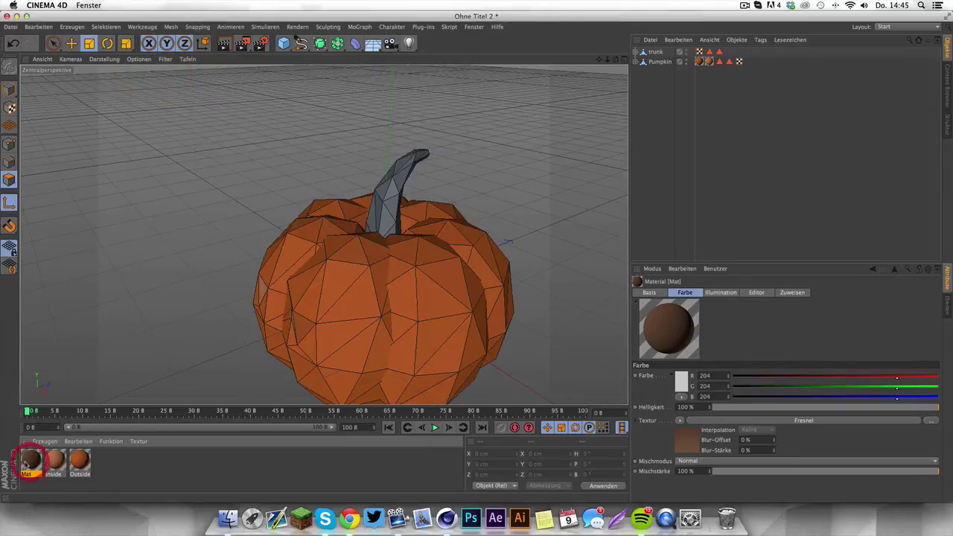
drag(651, 50, 651, 51)
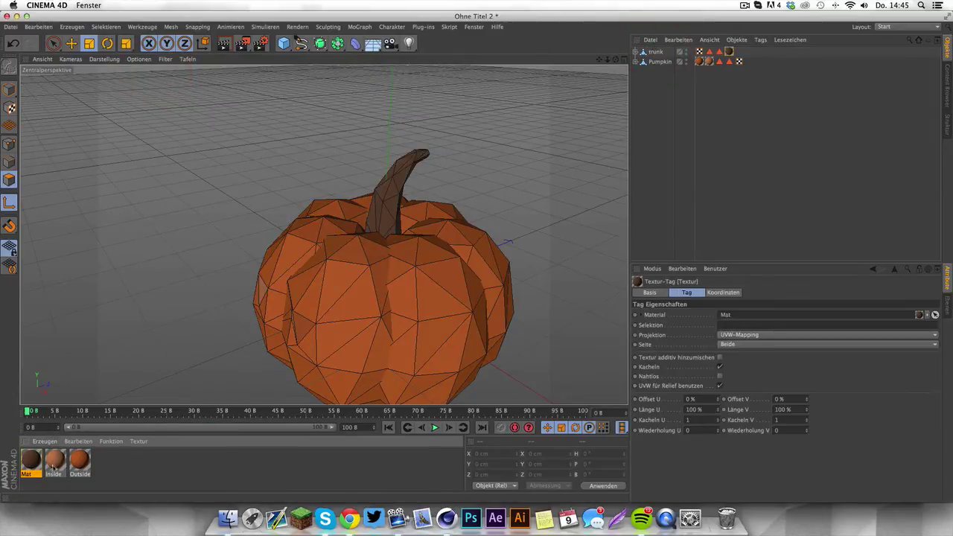
Step: Rename the brown stem material to Trunk
double_click(28, 461)
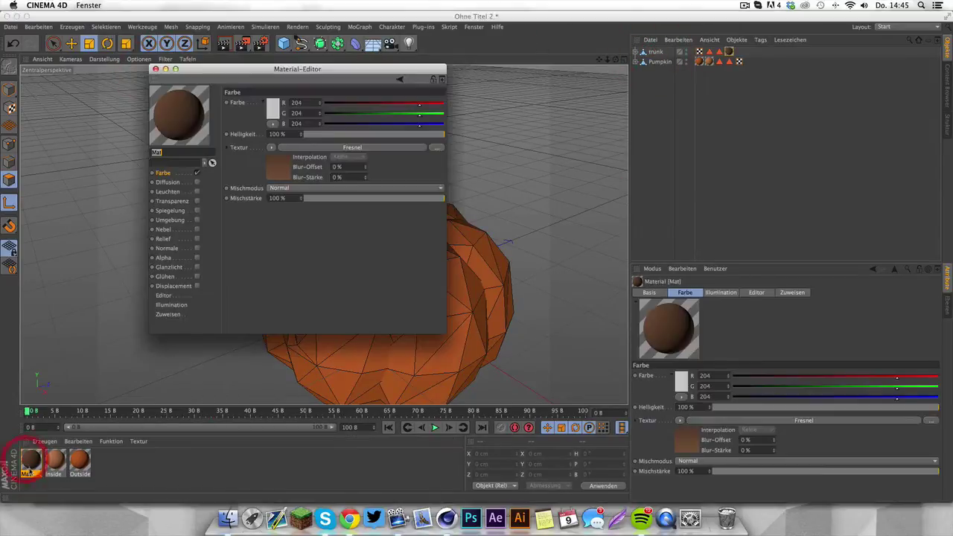
click(156, 70)
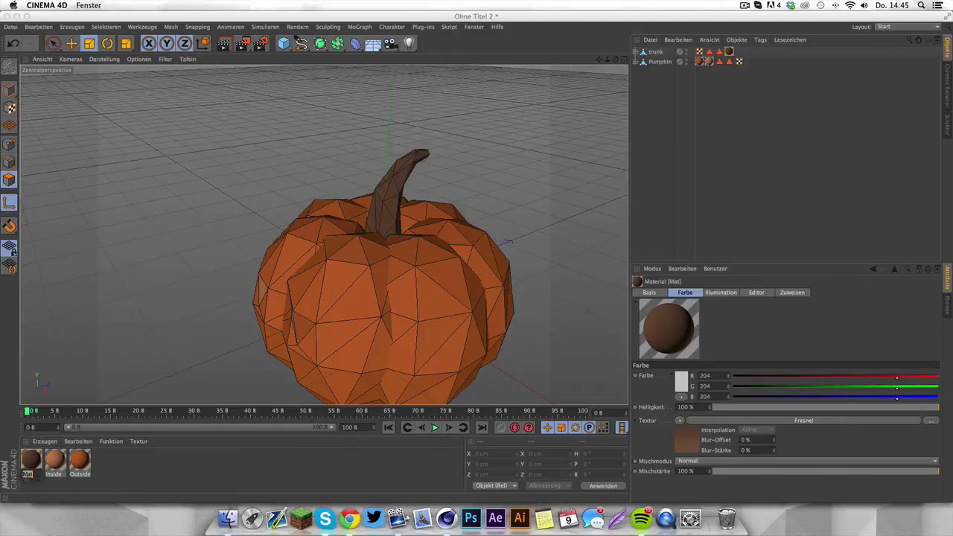
text(Trunk)
key(Return)
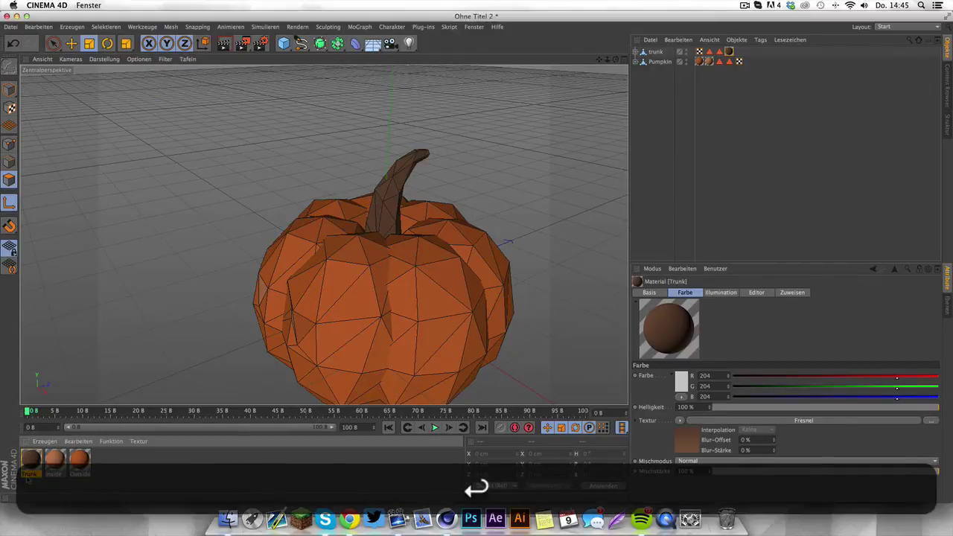
Step: Group the trunk and Pumpkin objects under one null object and name the group Pumpkin
scroll(346, 309, down, 3)
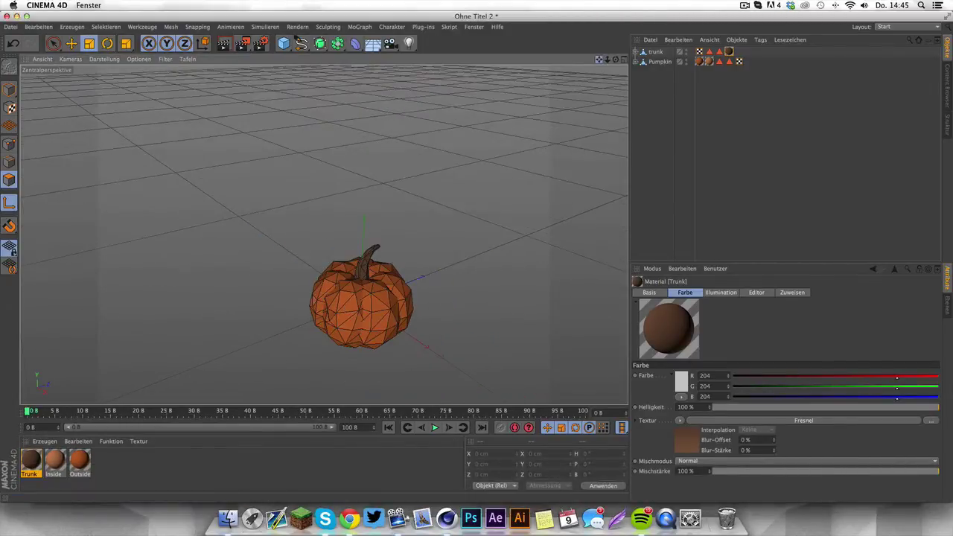
drag(599, 59, 662, 13)
drag(323, 235, 349, 228)
scroll(349, 228, up, 10)
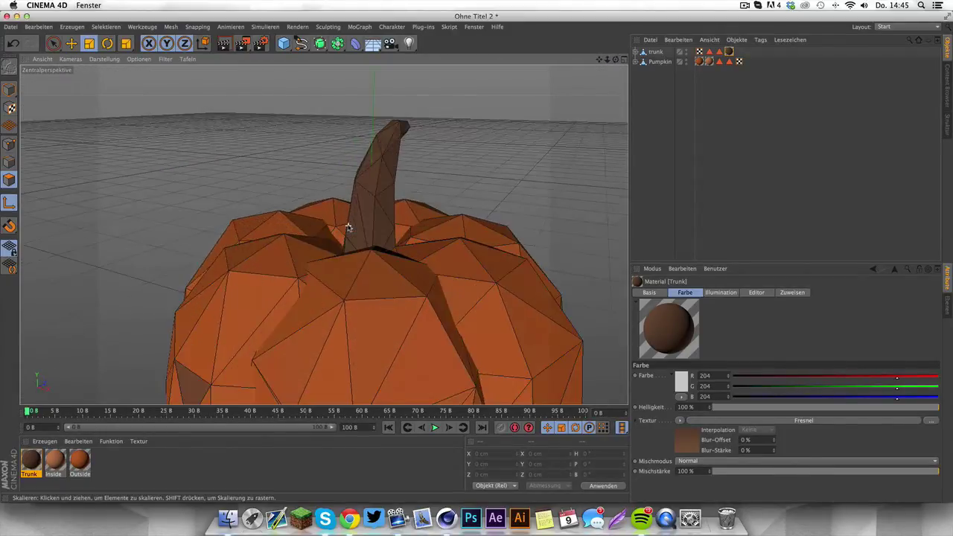
scroll(349, 228, down, 6)
drag(477, 260, 472, 235)
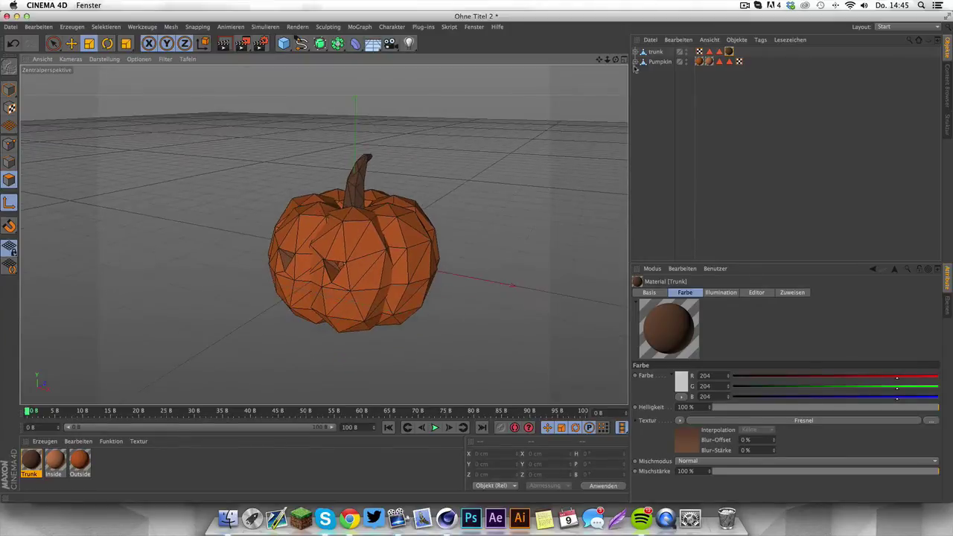
drag(784, 95, 500, 13)
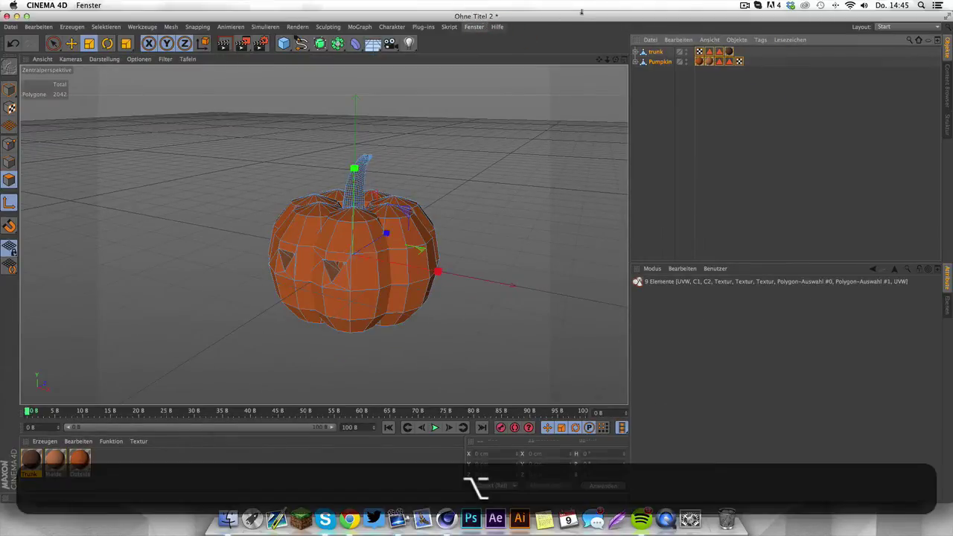
key(alt+g)
key(shift)
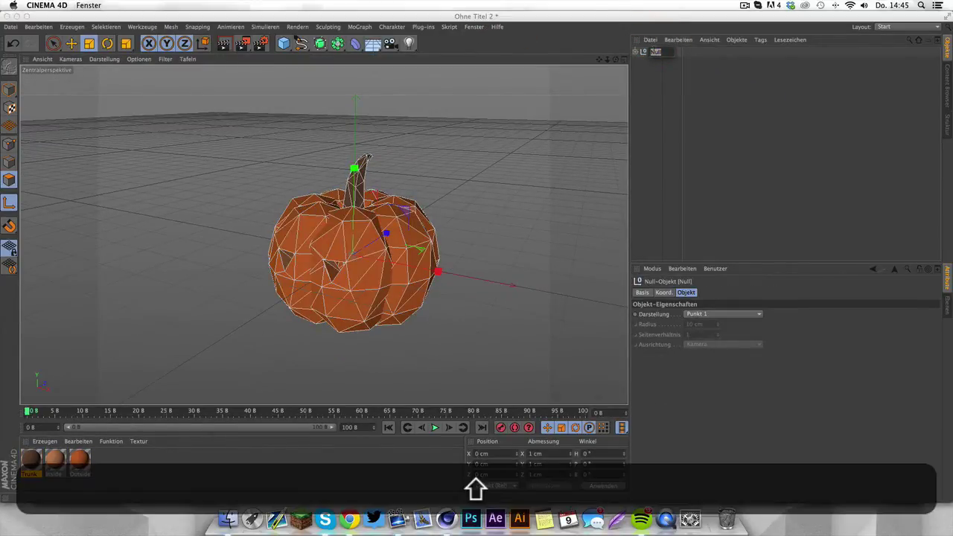
text(umpkin)
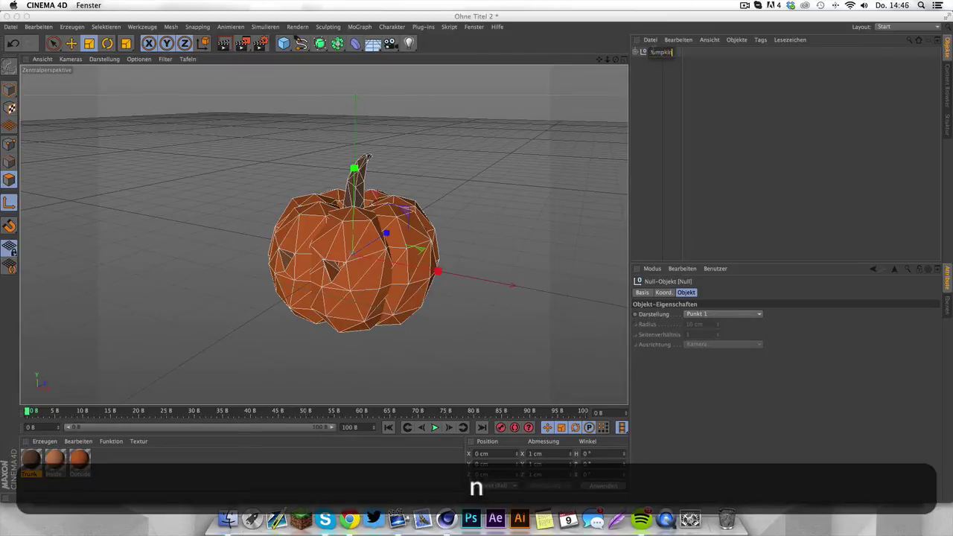
key(Return)
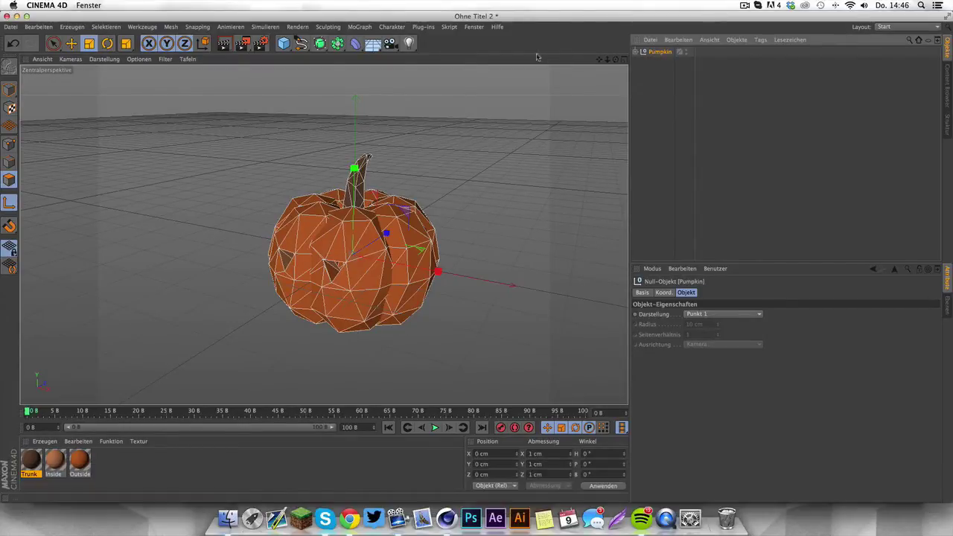
Step: Add a Ziel-Lichtquelle to the scene and set its shadow type to Shad.-Maps (Weich)
click(410, 43)
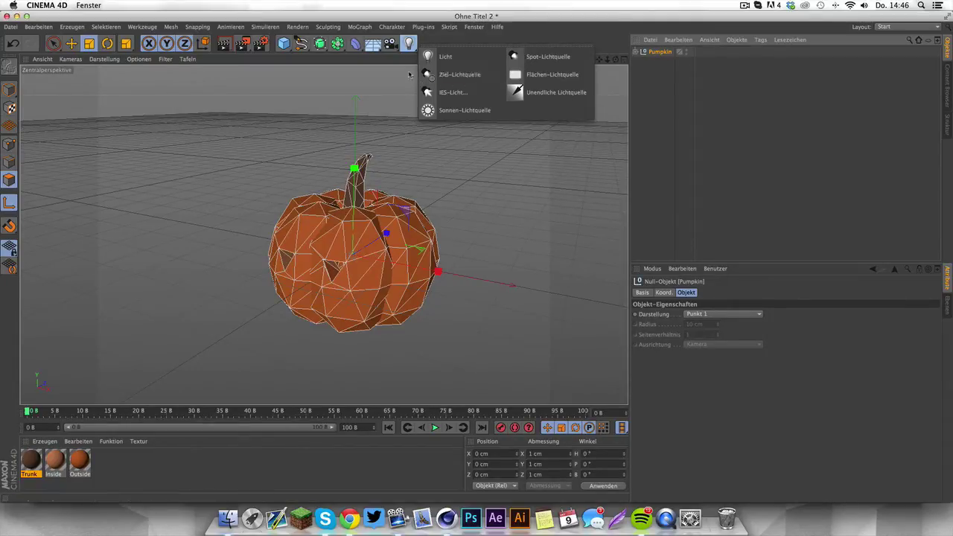
click(444, 77)
scroll(422, 176, down, 3)
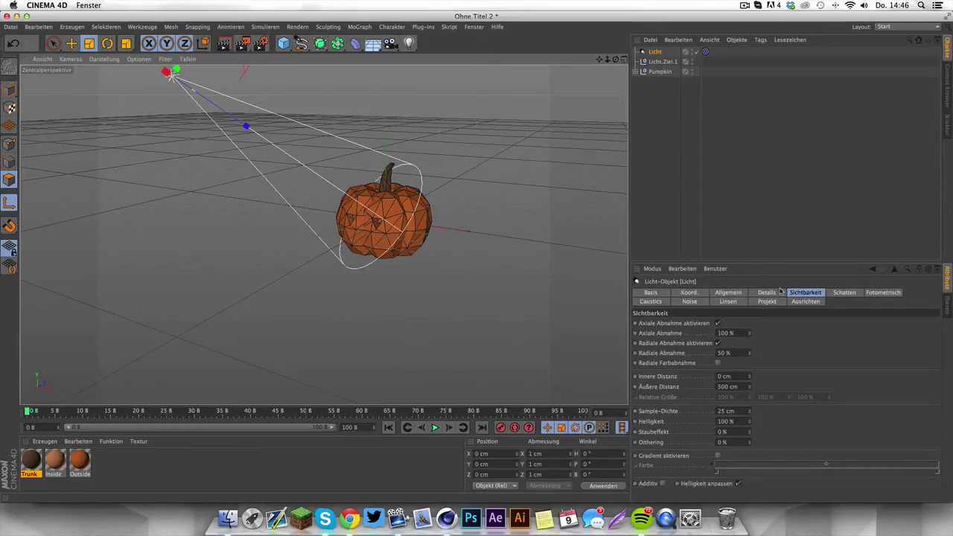
click(728, 294)
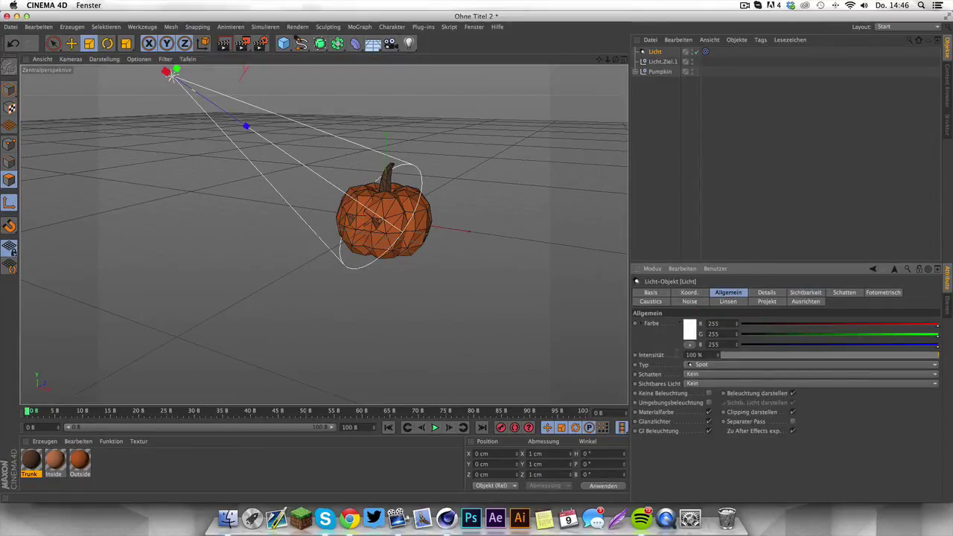
click(702, 366)
click(712, 365)
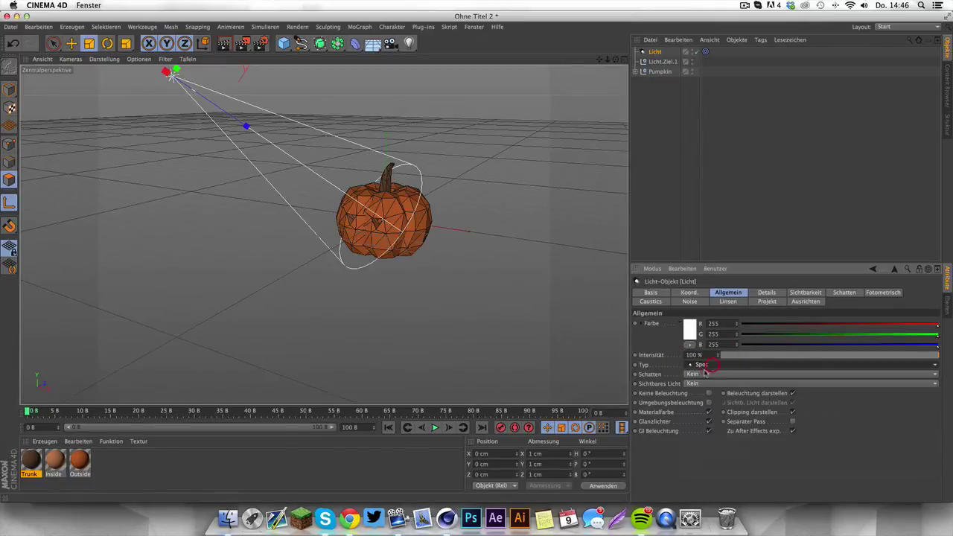
click(697, 374)
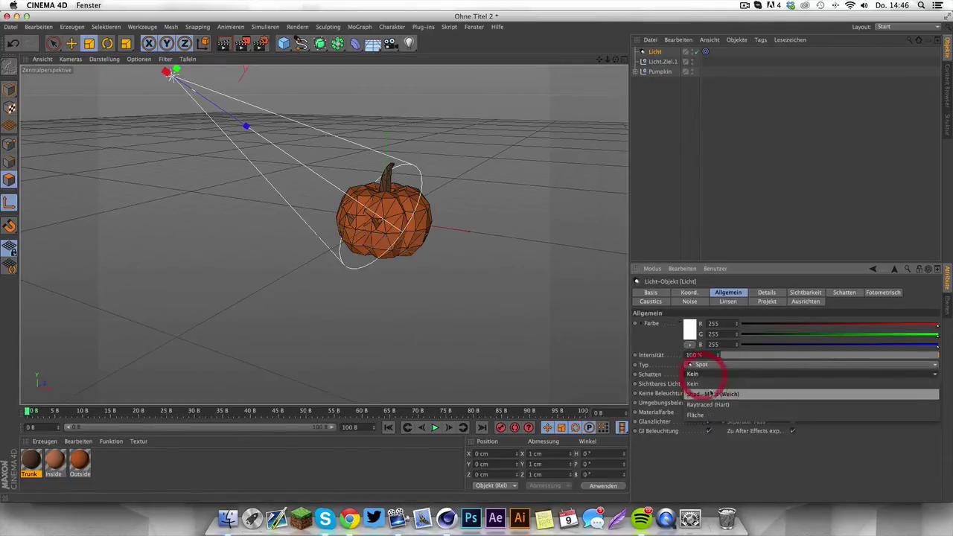
click(718, 395)
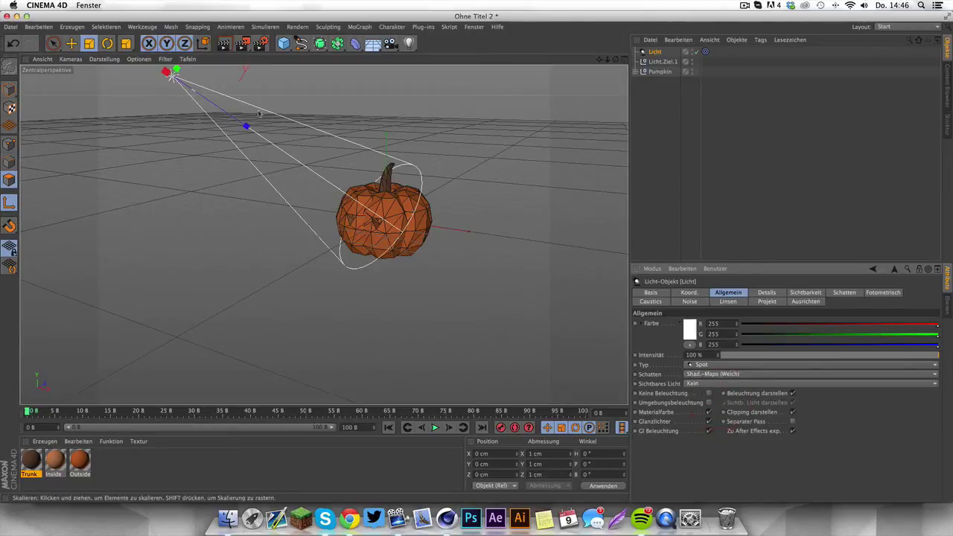
Step: Move the target light along its Z axis closer to the pumpkin and show its general attributes again
click(71, 44)
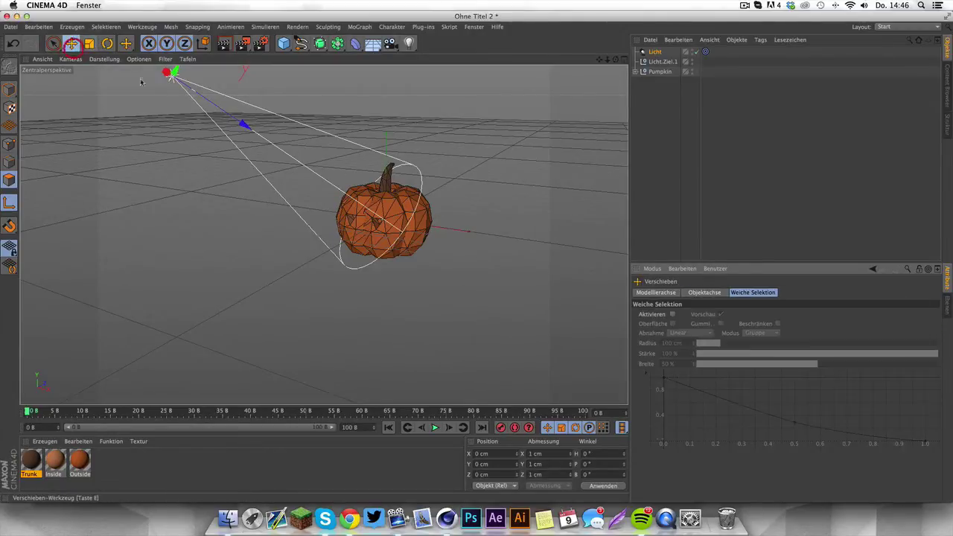
drag(247, 127, 266, 140)
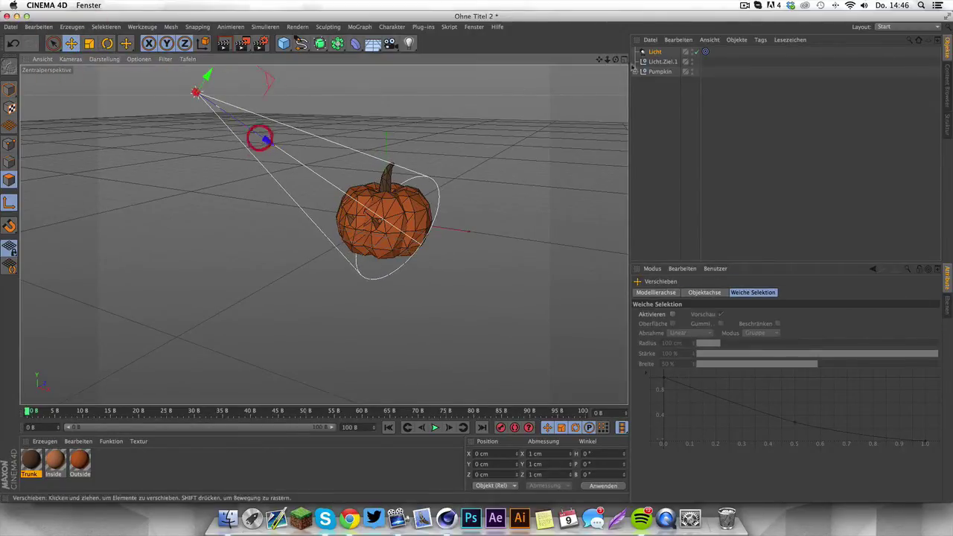
click(655, 51)
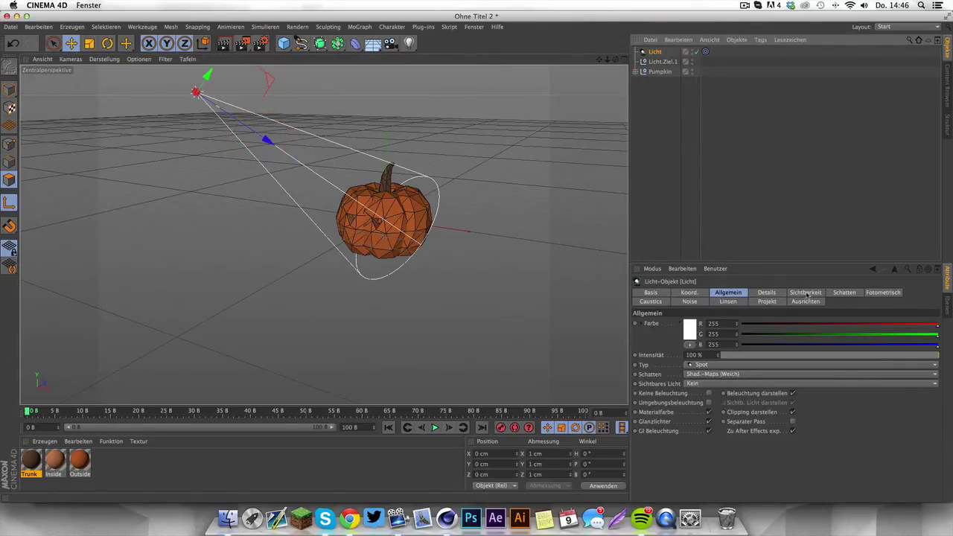
Step: Review the target light's attribute pages and set its visible light to Volumetrisch
click(845, 292)
click(816, 294)
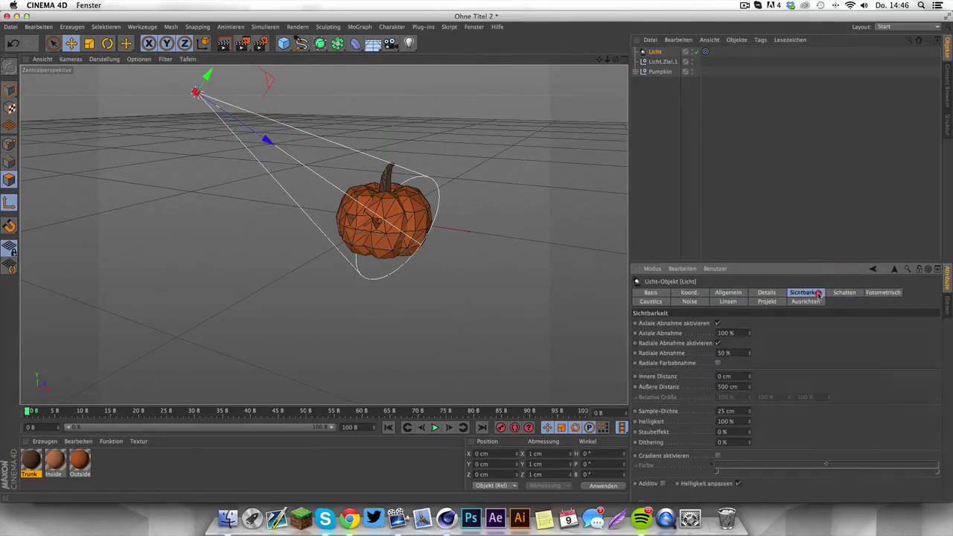
click(766, 293)
click(727, 294)
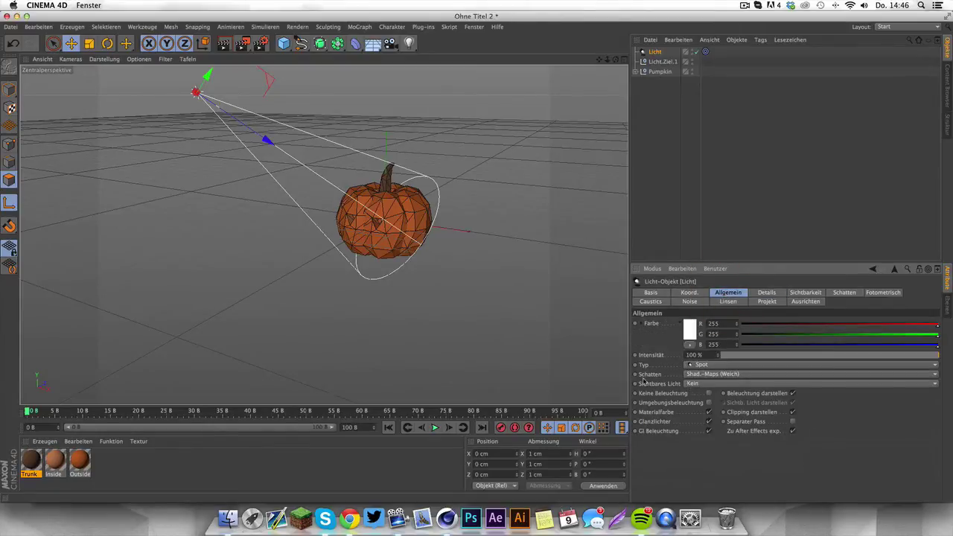
click(694, 384)
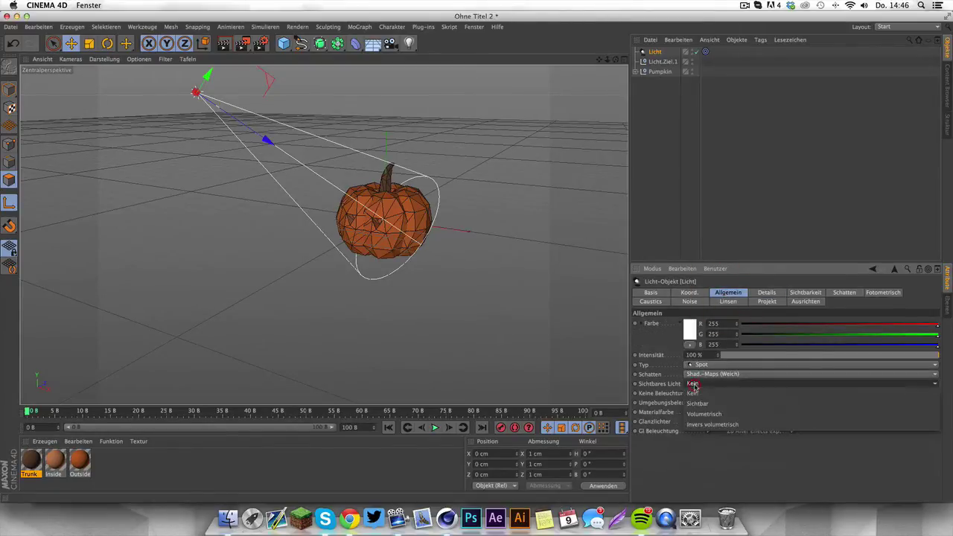
click(694, 384)
click(694, 384)
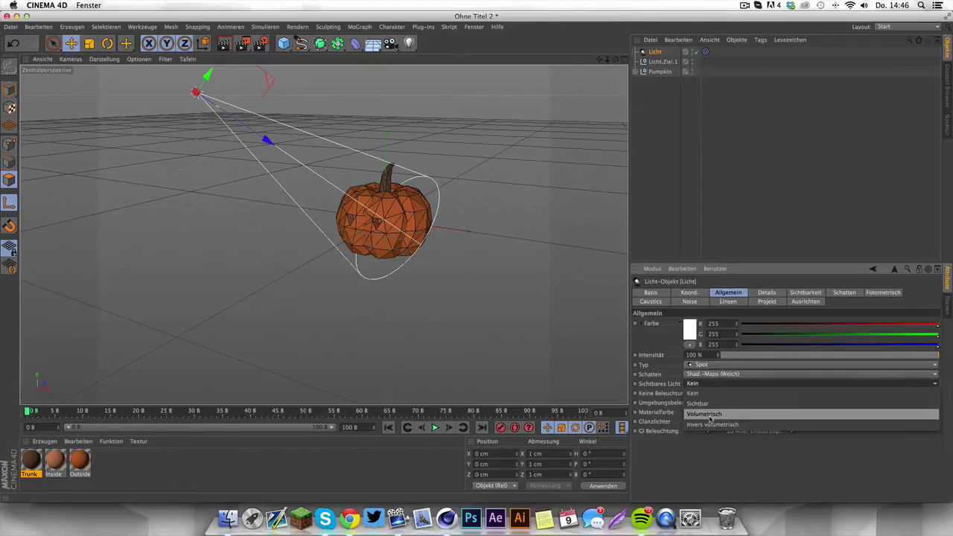
click(708, 414)
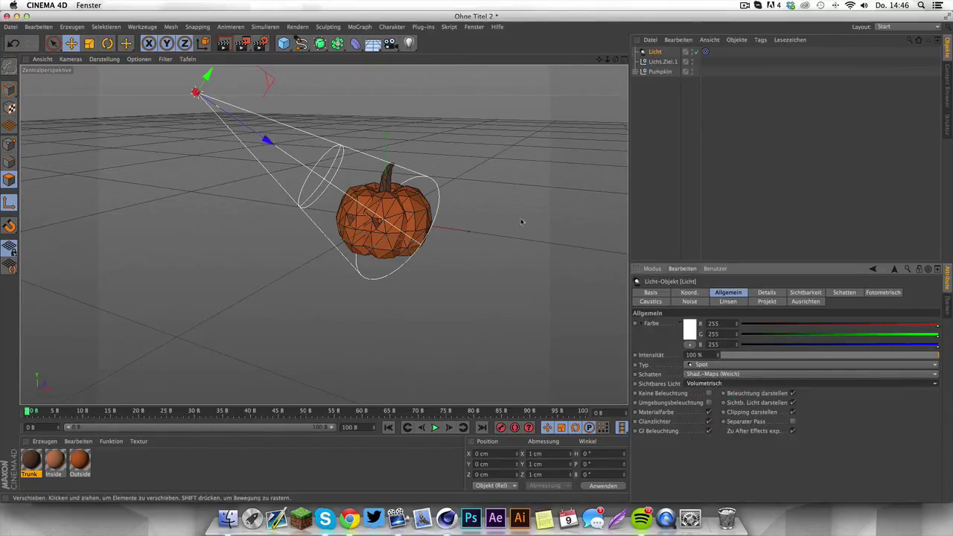
Step: In model mode, extend the light's volumetric cone past the pumpkin and pull the other cone ring back in front of it
click(9, 90)
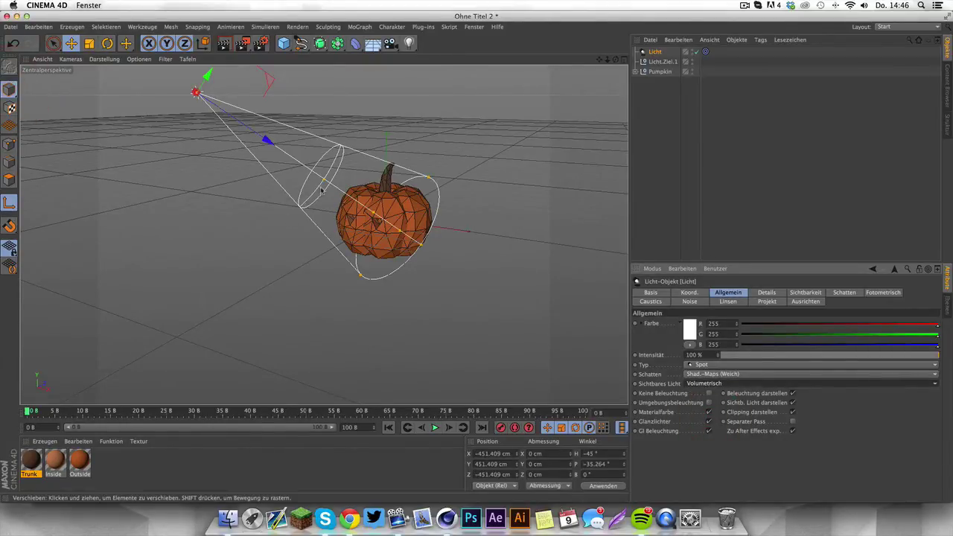
drag(325, 179, 461, 254)
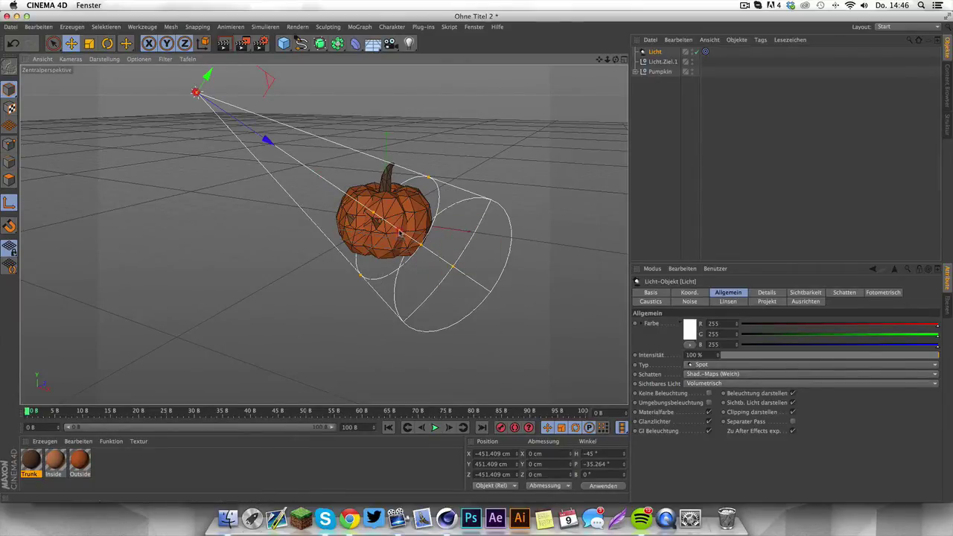
drag(400, 233, 316, 172)
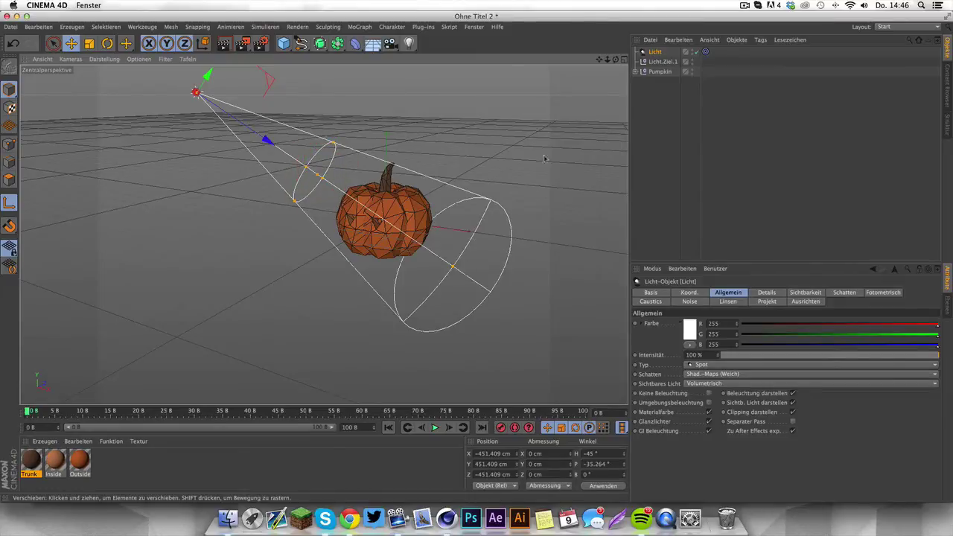
Step: Rescale the light and move it away from the pumpkin along its axis to about X -819, Y 1051, Z -1284 cm
drag(615, 59, 655, 82)
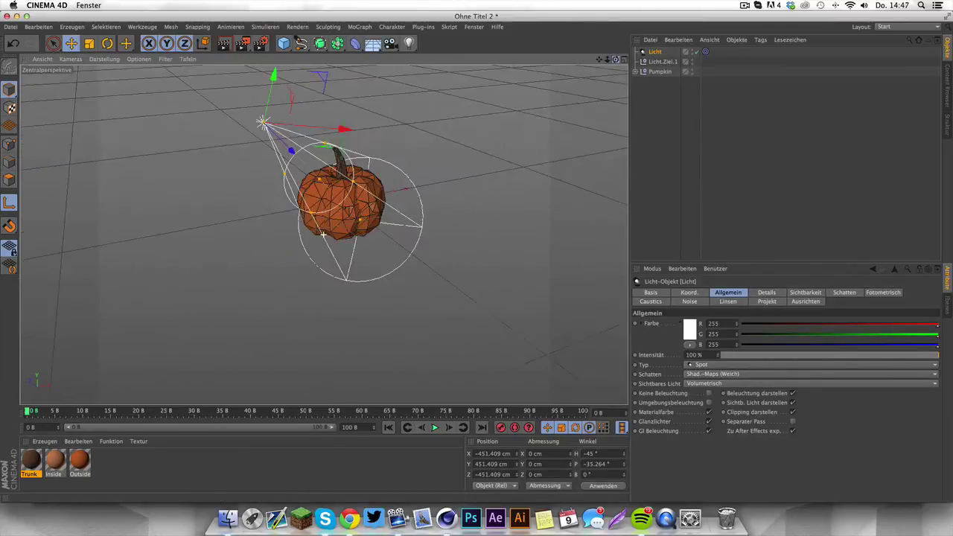
drag(323, 235, 509, 81)
click(89, 43)
drag(260, 148, 236, 163)
click(70, 43)
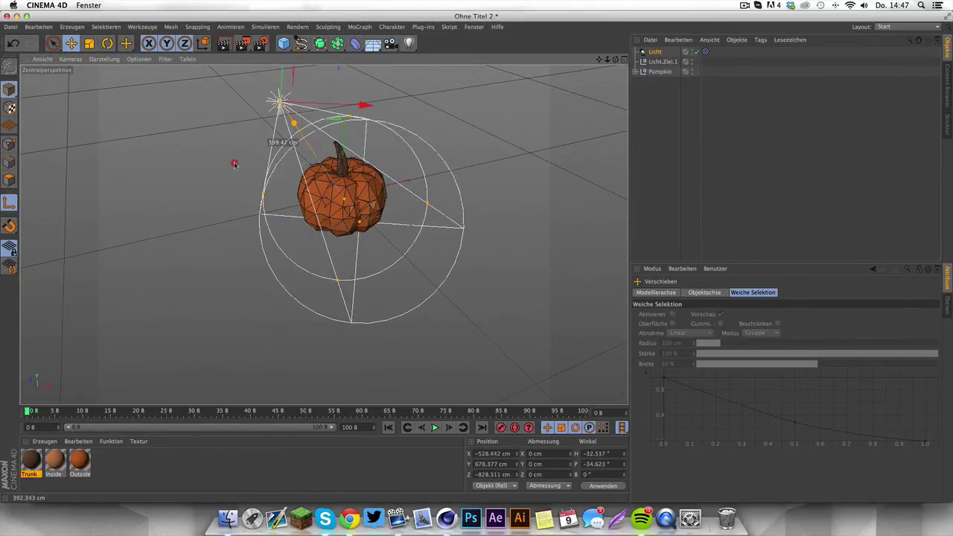
drag(615, 60, 323, 235)
drag(282, 165, 128, 72)
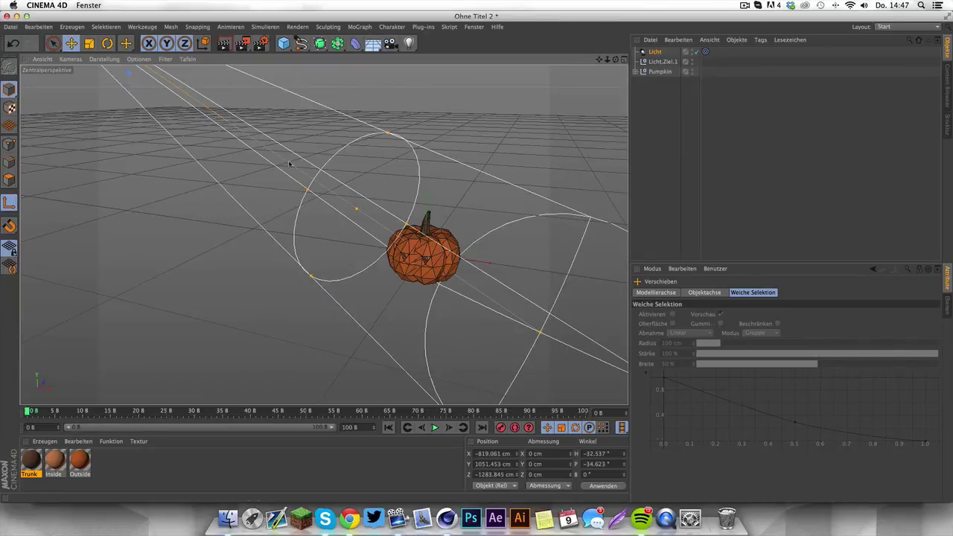
drag(616, 59, 323, 234)
Step: Set the light's noise to Beides so it affects both illumination and visibility
click(654, 51)
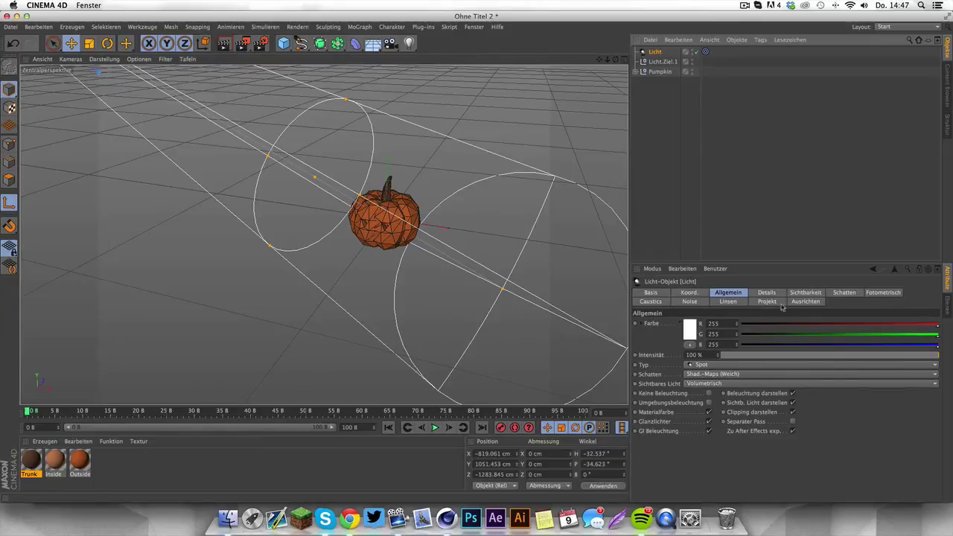
click(689, 301)
click(725, 322)
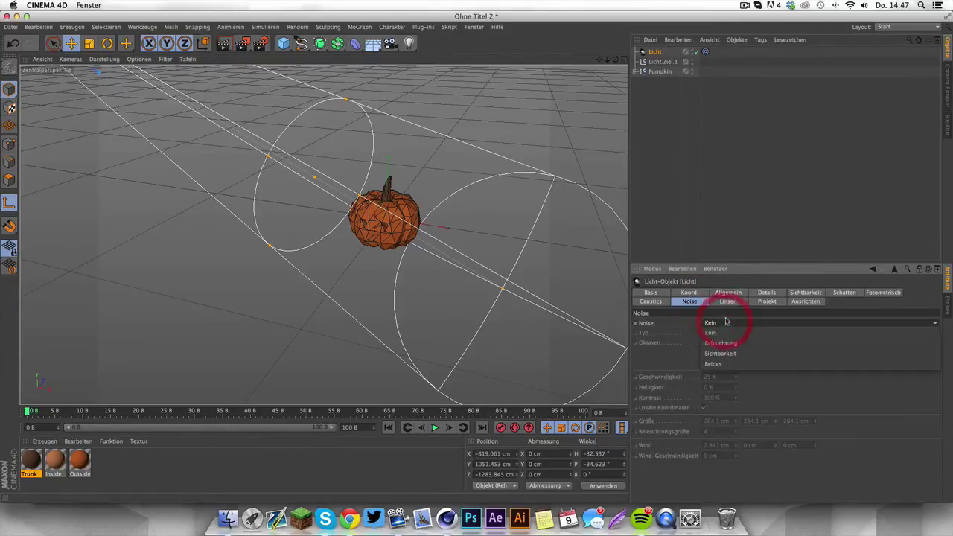
click(716, 364)
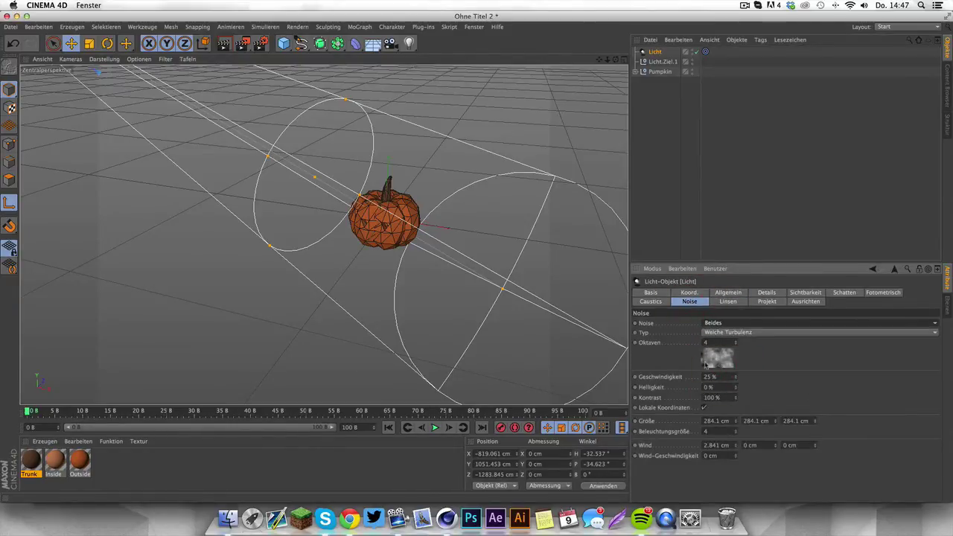
Step: Add the Ambient Occlusion and Global Illumination effects to the render settings and render the current view
scroll(363, 203, up, 3)
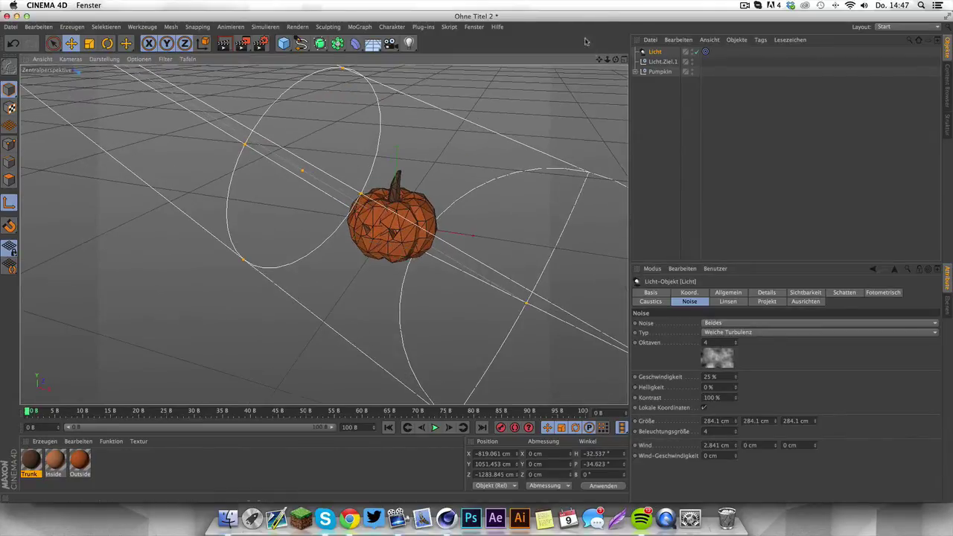
drag(598, 59, 594, 57)
scroll(323, 235, down, 3)
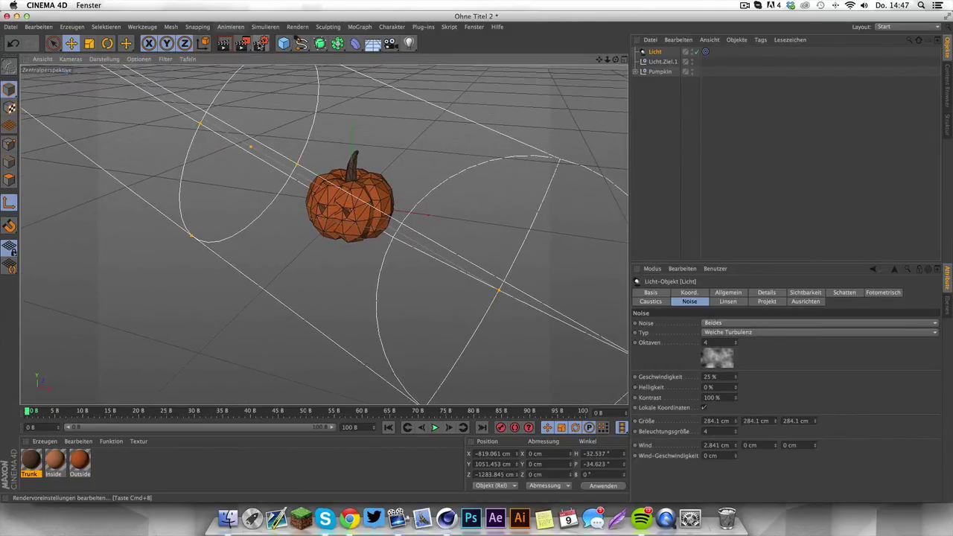
click(261, 42)
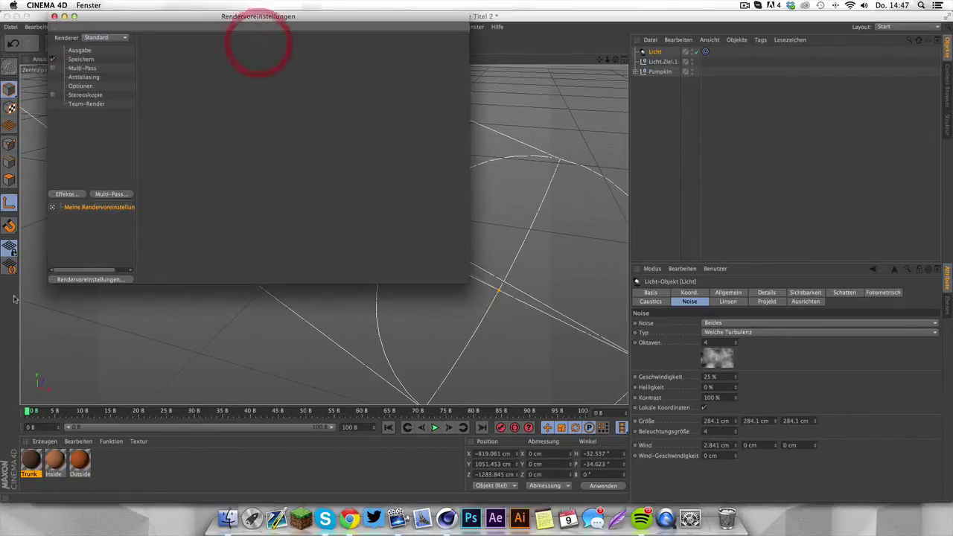
click(77, 280)
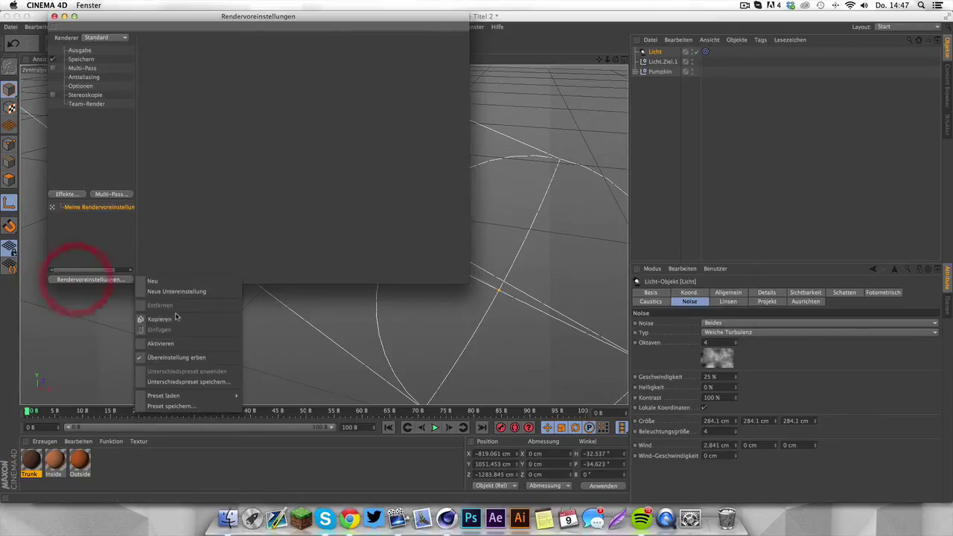
click(78, 238)
click(66, 194)
click(116, 257)
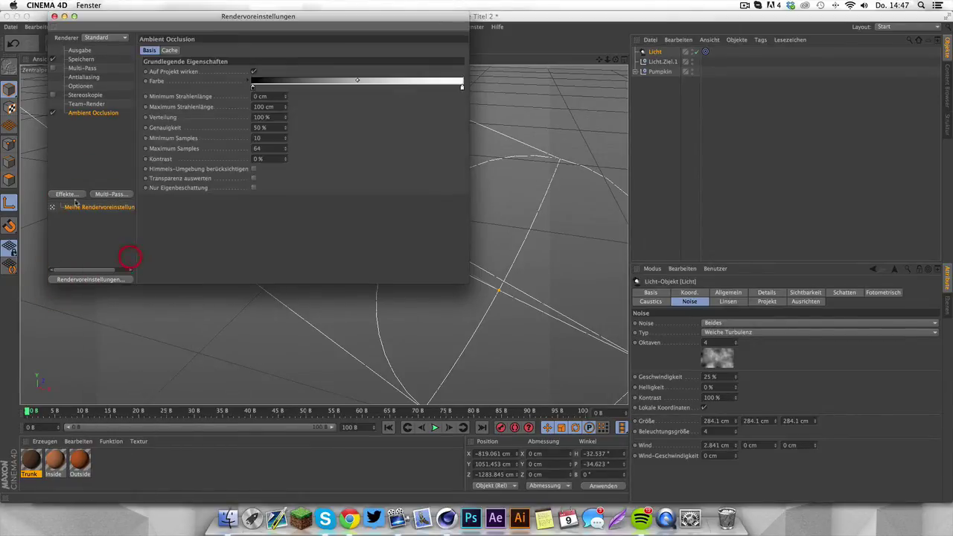
click(65, 193)
click(116, 320)
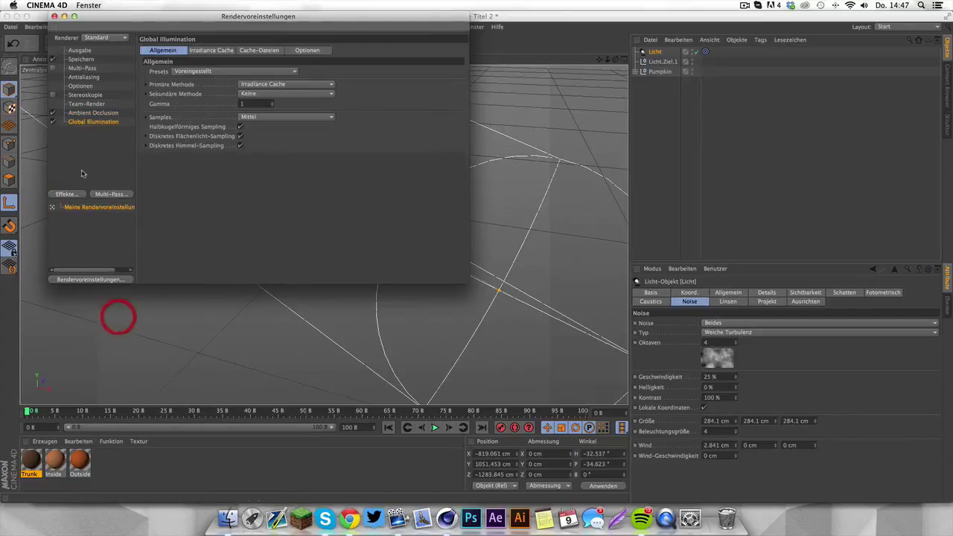
click(54, 16)
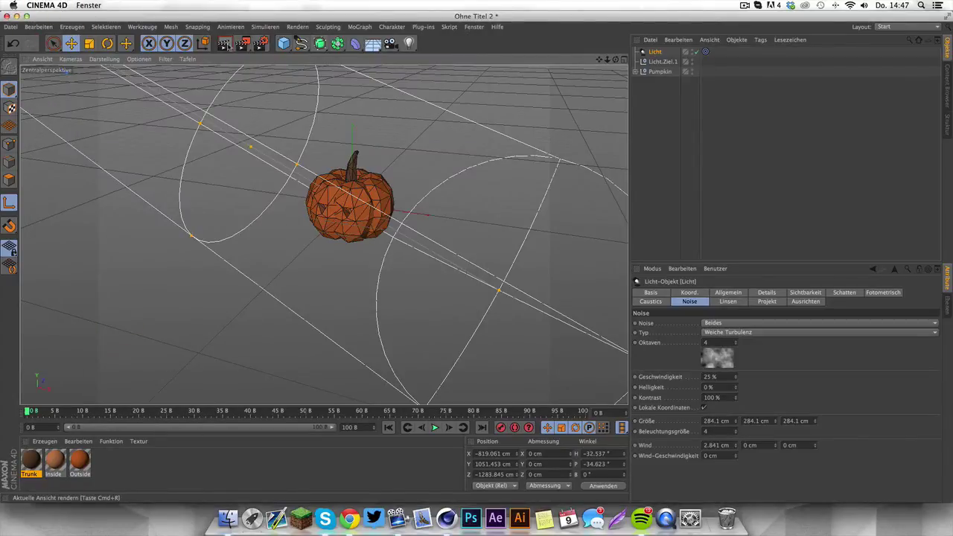
key(super+r)
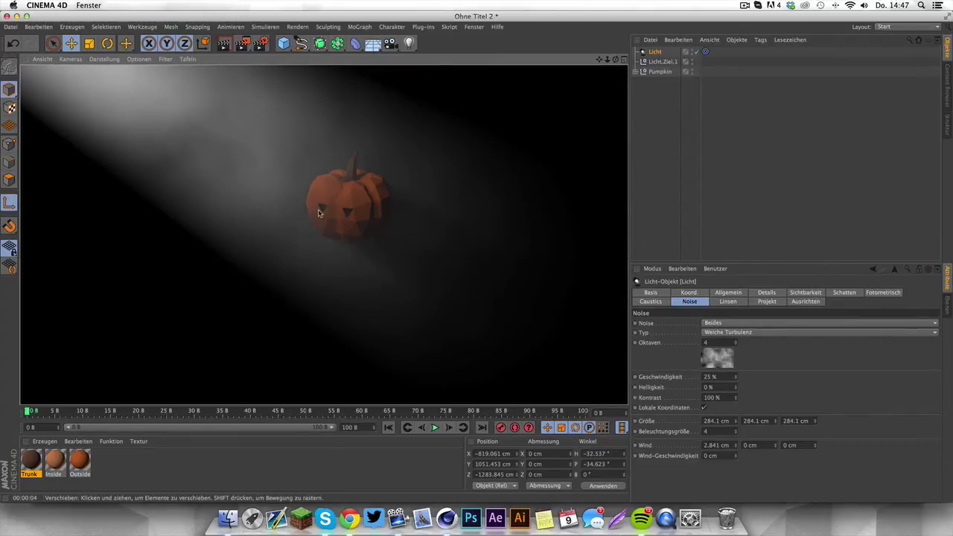
click(722, 127)
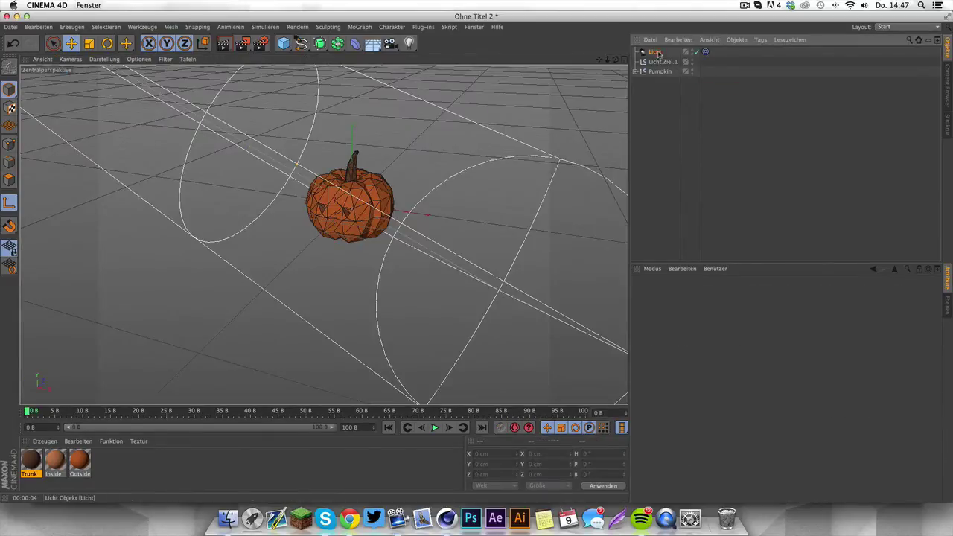
Step: Scale the light up and move it farther back along its axis to about X -2237, Y 2872, Z -3506 cm
click(654, 51)
key(o)
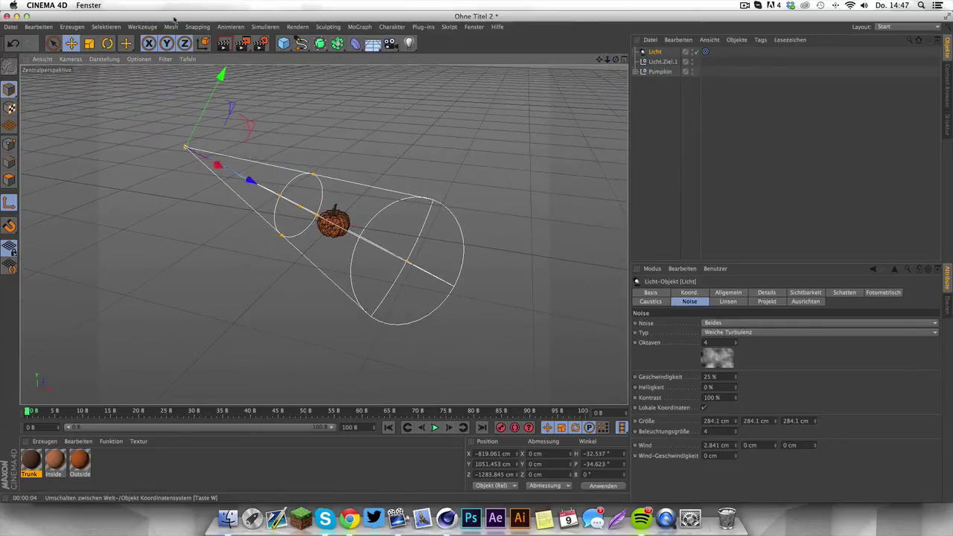
click(89, 43)
drag(250, 180, 384, 257)
click(71, 43)
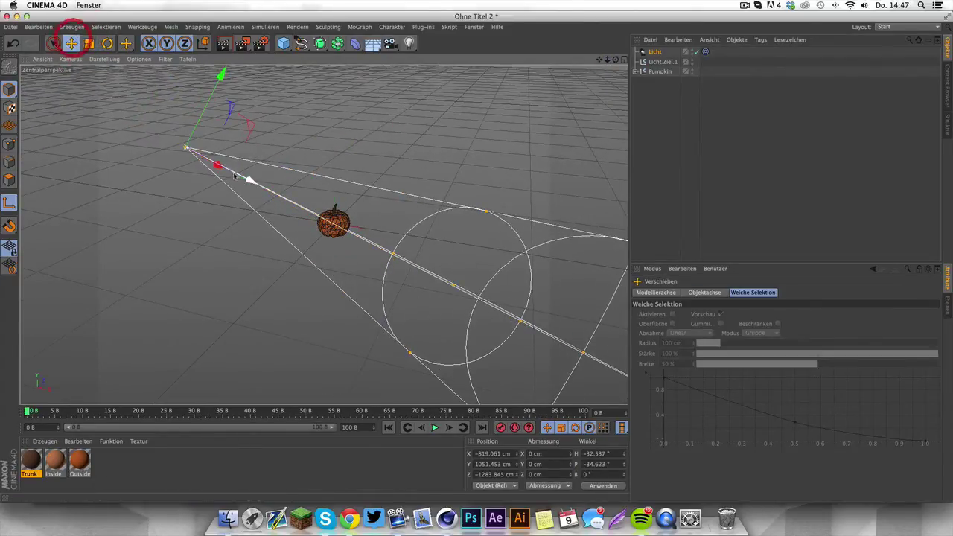
drag(234, 176, 256, 188)
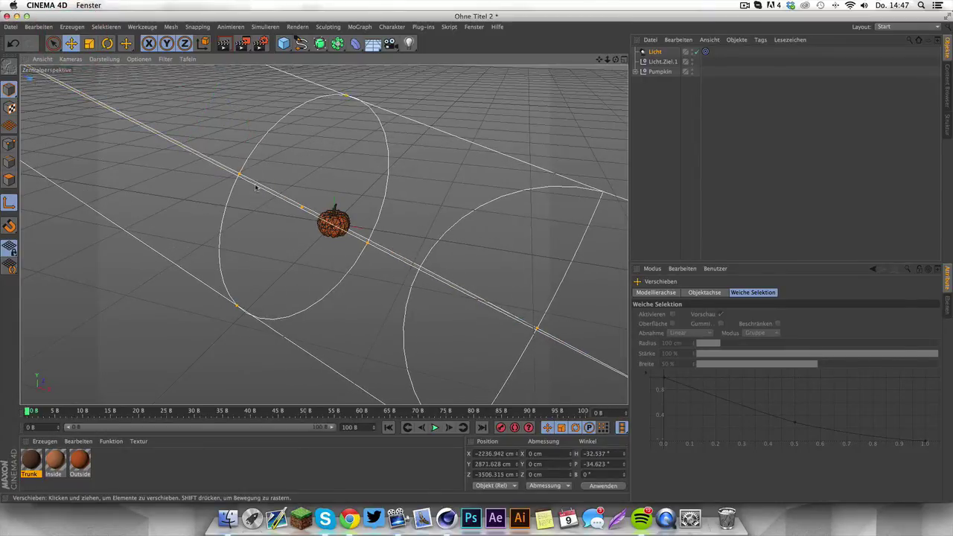
Step: Pull the nearer ring of the light's cone away from the pumpkin toward the light source
scroll(262, 161, down, 4)
drag(608, 60, 565, 64)
drag(299, 205, 209, 178)
Step: Render the current view with the pumpkin framed close up to check the volumetric lighting
scroll(311, 227, up, 10)
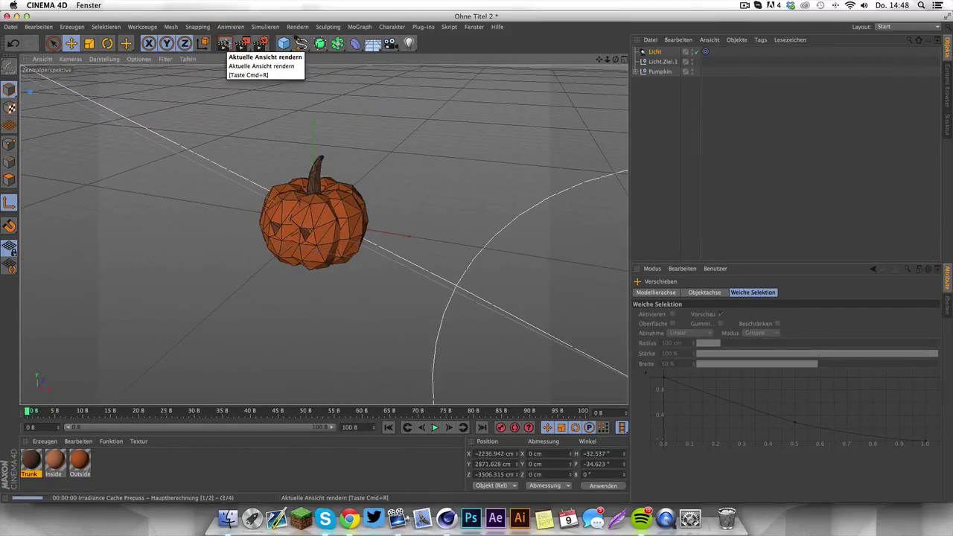
click(224, 43)
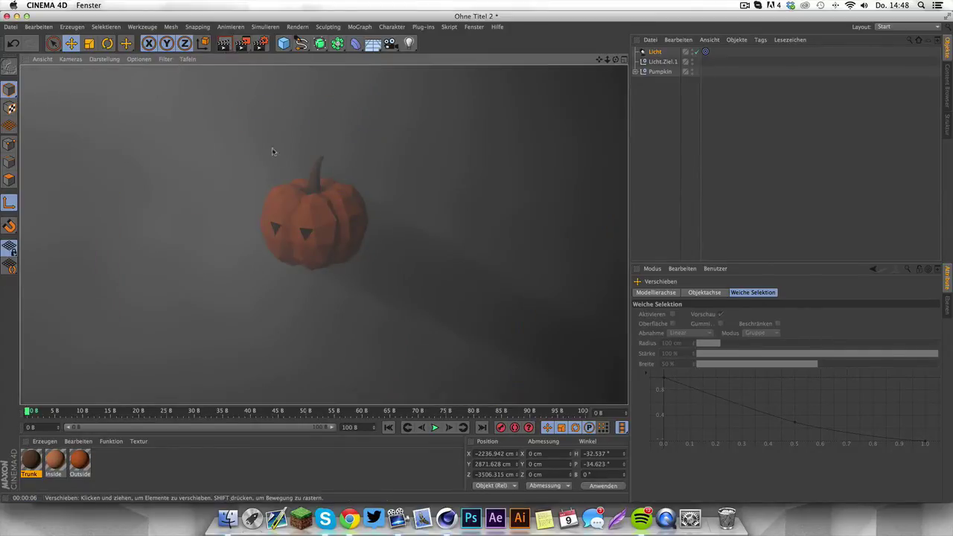
click(267, 161)
Step: Scale the light down and move it along its axis to about X -1902, Y 2441, Z -2981 cm
scroll(268, 165, down, 15)
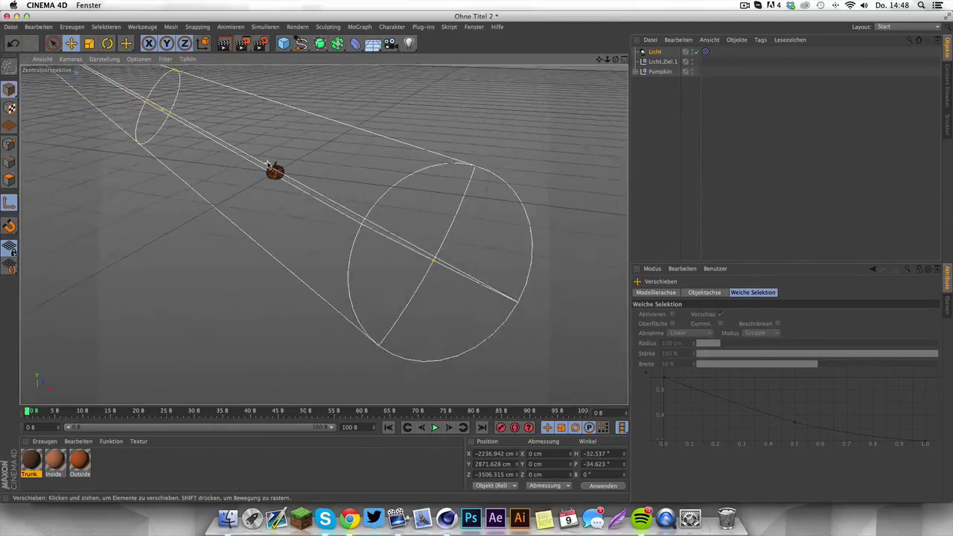
click(88, 44)
drag(283, 111, 217, 125)
click(71, 43)
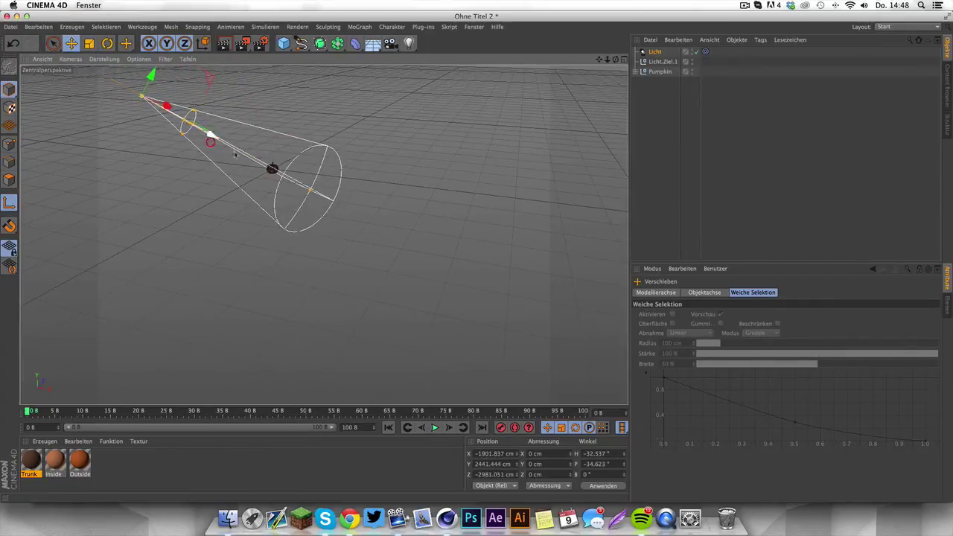
Step: Render the current view with the adjusted light, and render it again with the pumpkin framed closer
alt+right_drag(258, 168, 334, 170)
scroll(334, 170, up, 6)
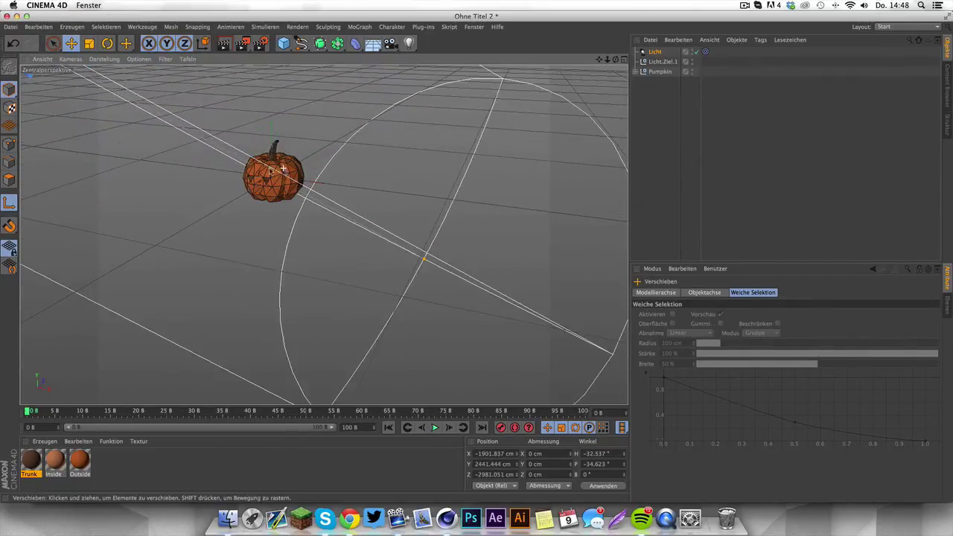
click(225, 45)
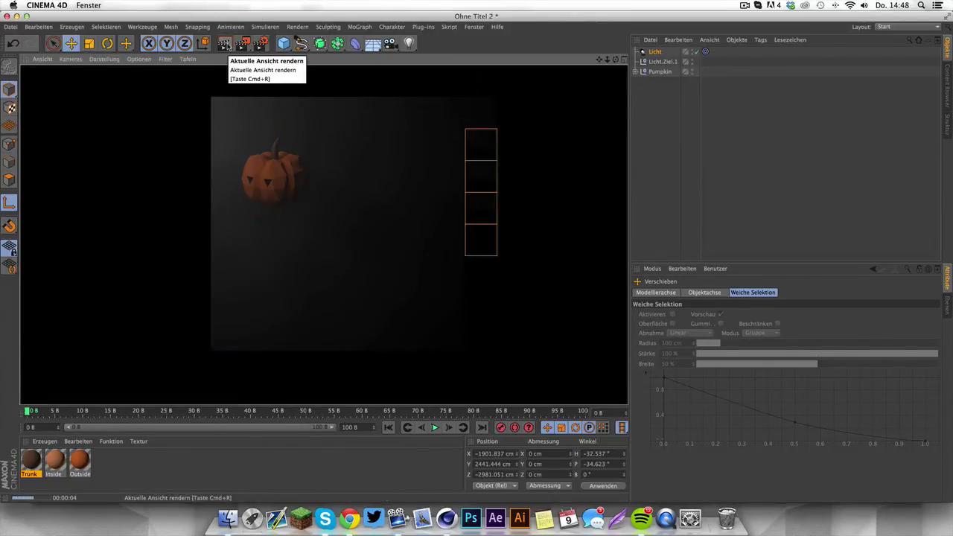
scroll(221, 164, up, 5)
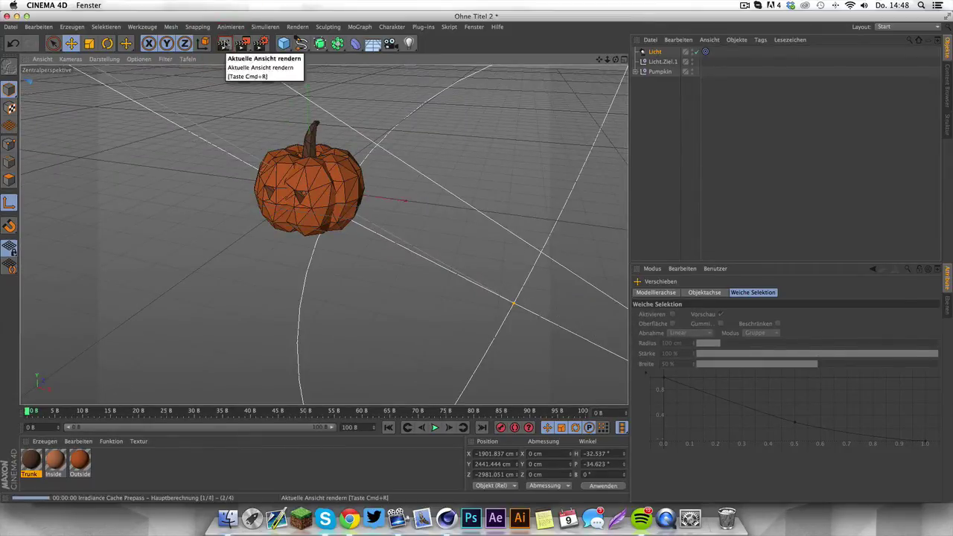
click(224, 42)
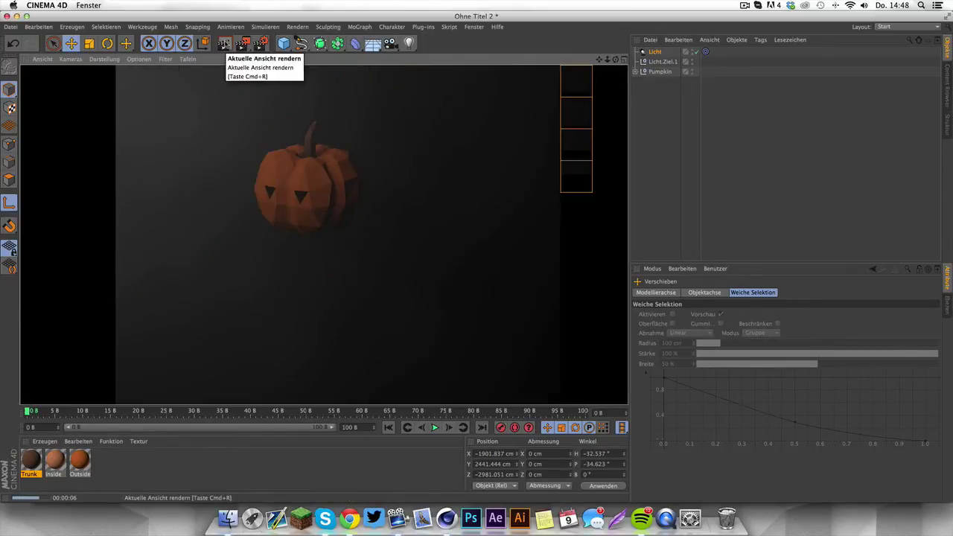
Step: Set the strength of the Polygonreduktion deformer under the Pumpkin mesh to 42 %
click(658, 51)
click(637, 71)
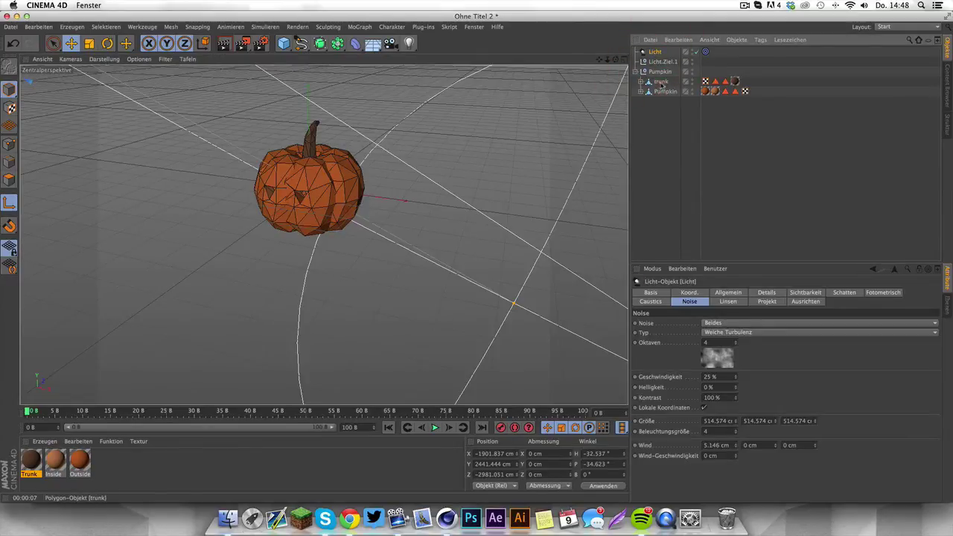
click(661, 83)
click(660, 92)
click(640, 92)
click(664, 101)
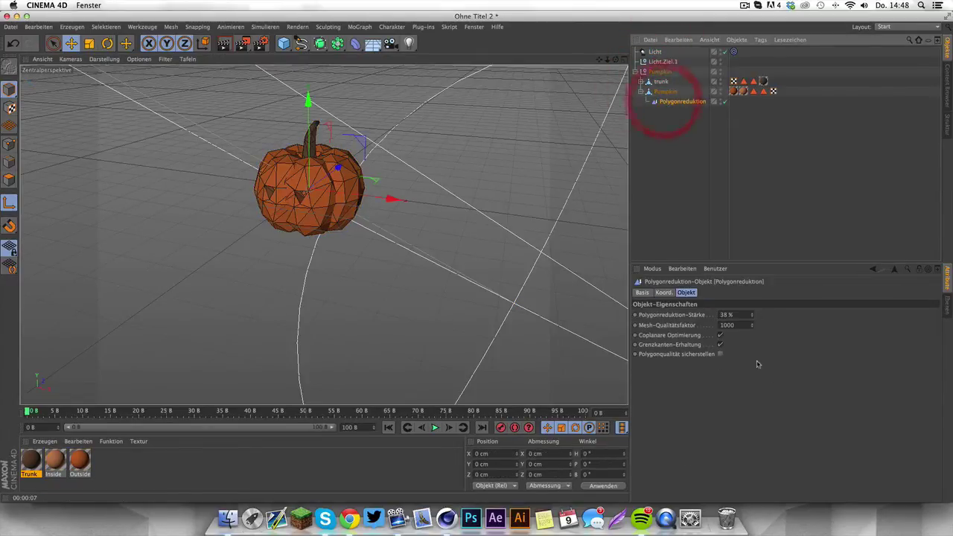
drag(751, 316, 752, 356)
drag(752, 315, 751, 294)
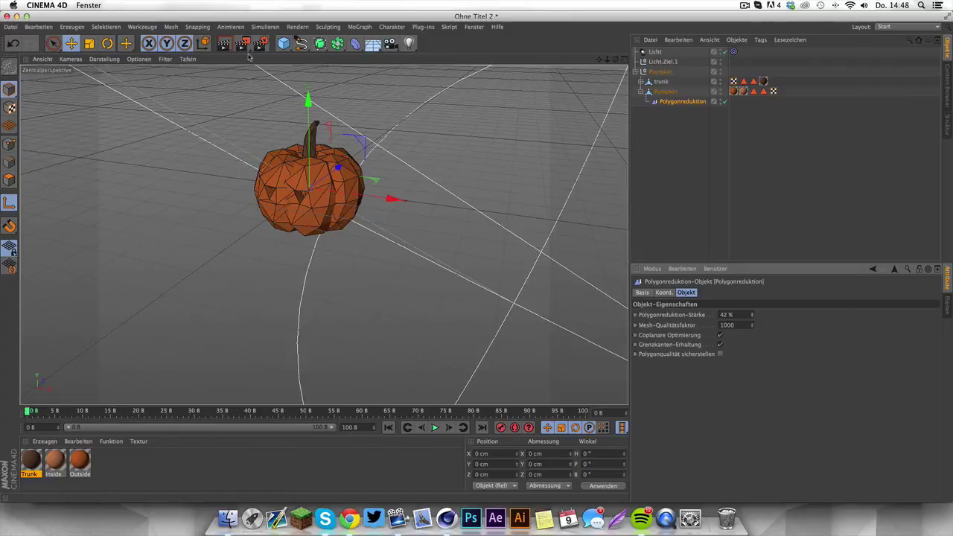
Step: Render the current view to check the pumpkin with the stronger polygon reduction
key(super+r)
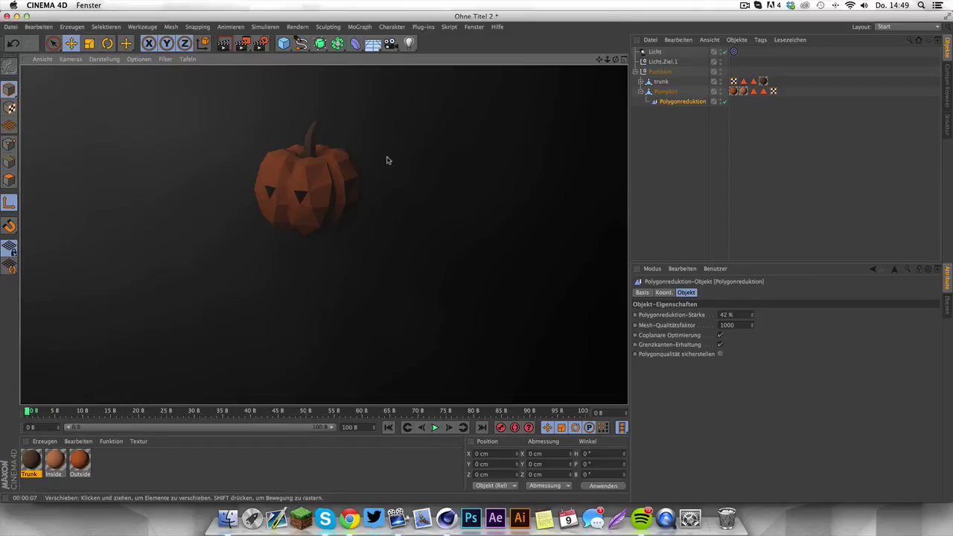
click(752, 153)
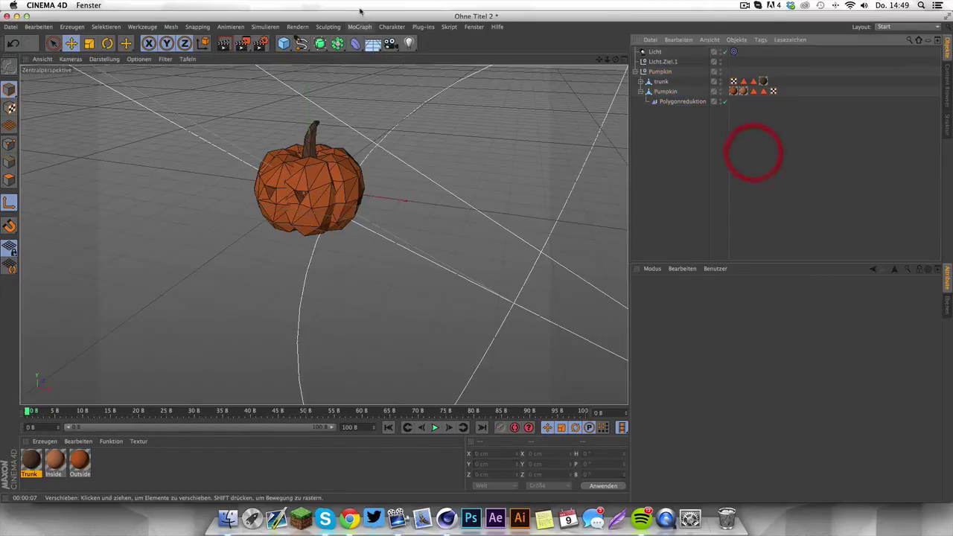
click(634, 70)
Step: Add a new light to the scene and set both its type and its shadow to Fläche
click(652, 50)
scroll(287, 146, down, 3)
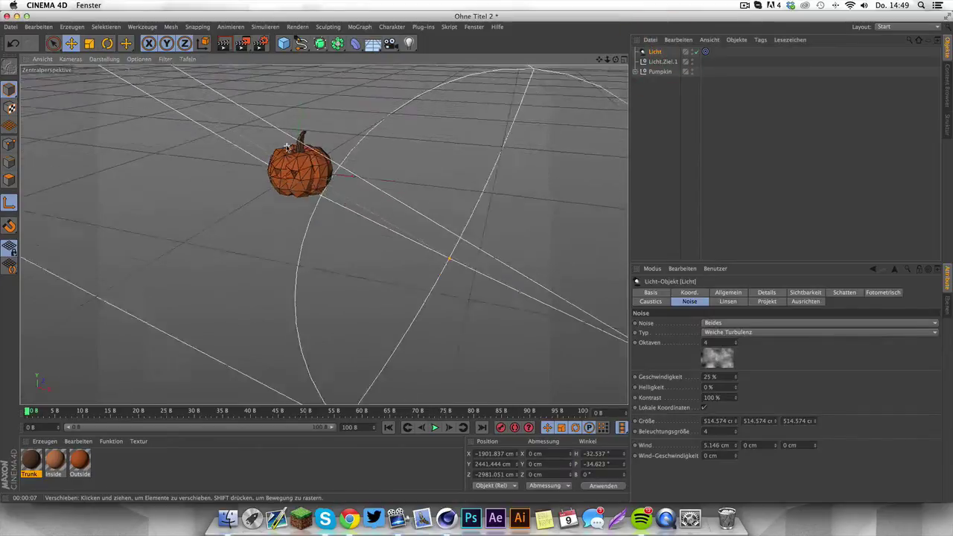
scroll(286, 147, down, 2)
scroll(287, 147, up, 5)
scroll(287, 147, down, 1)
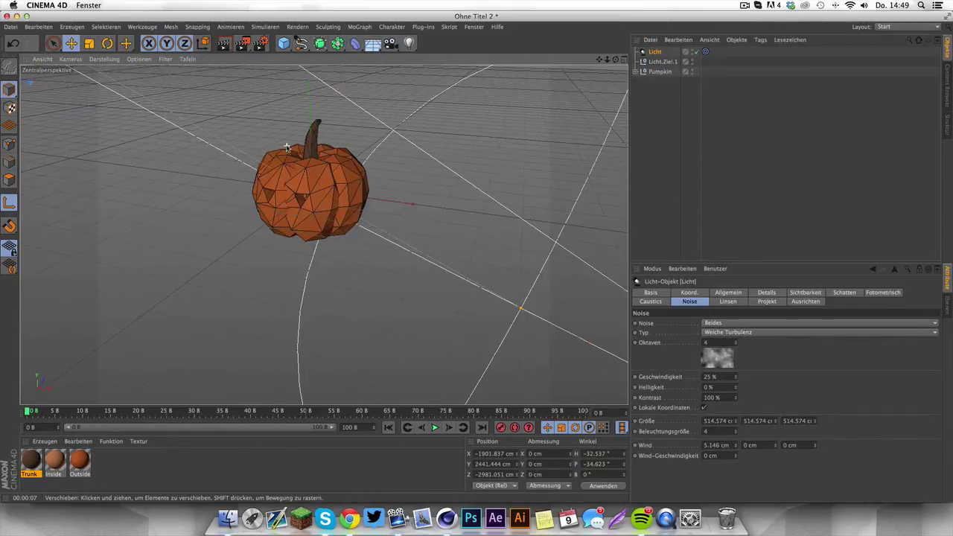
drag(409, 42, 477, 53)
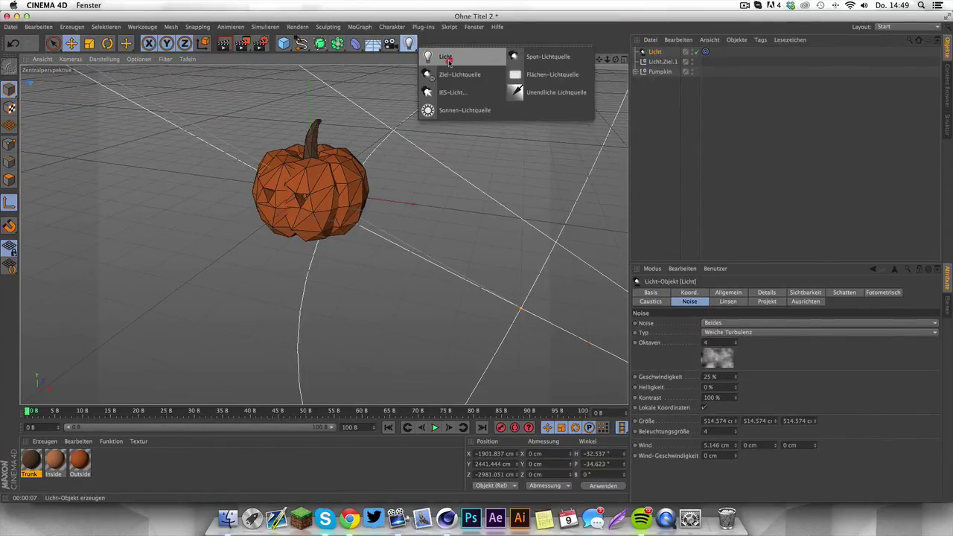
click(446, 60)
click(726, 292)
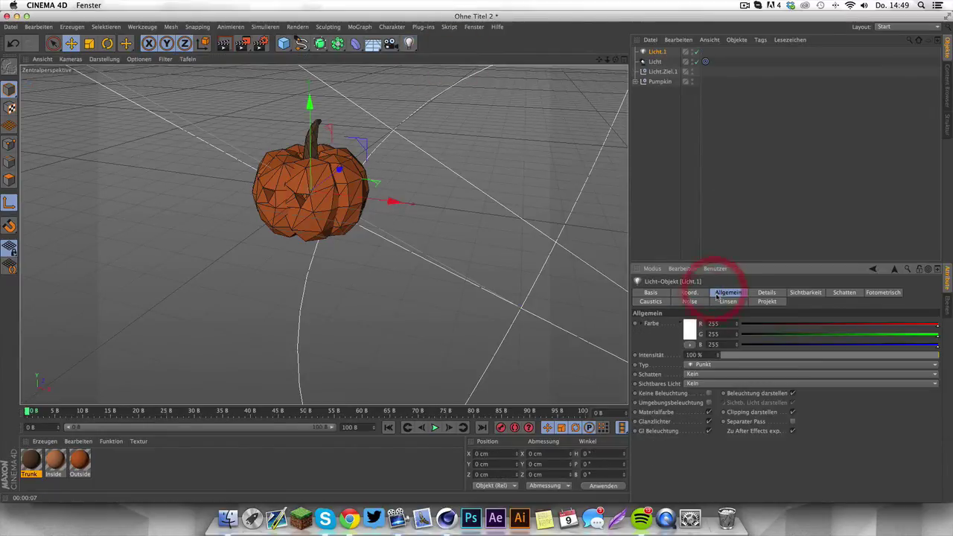
click(706, 365)
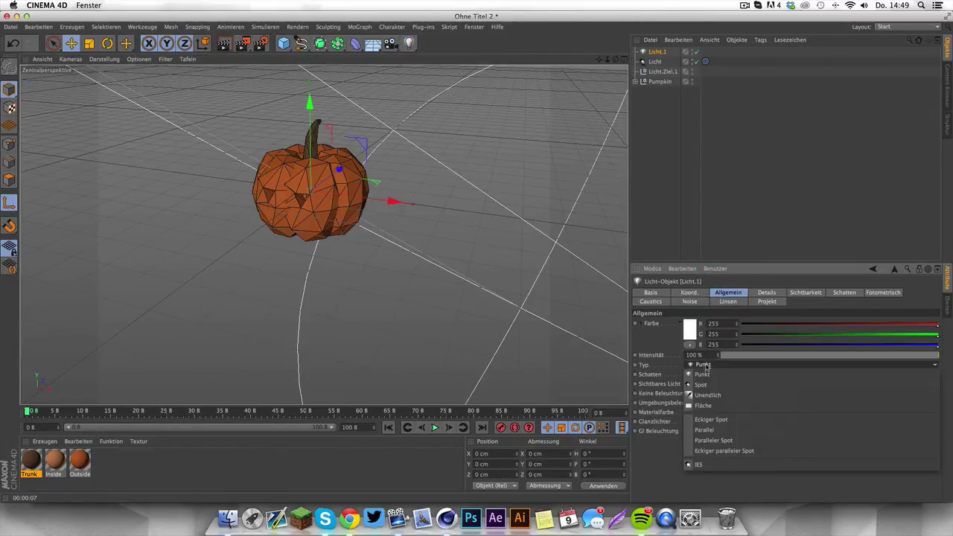
click(707, 405)
click(703, 374)
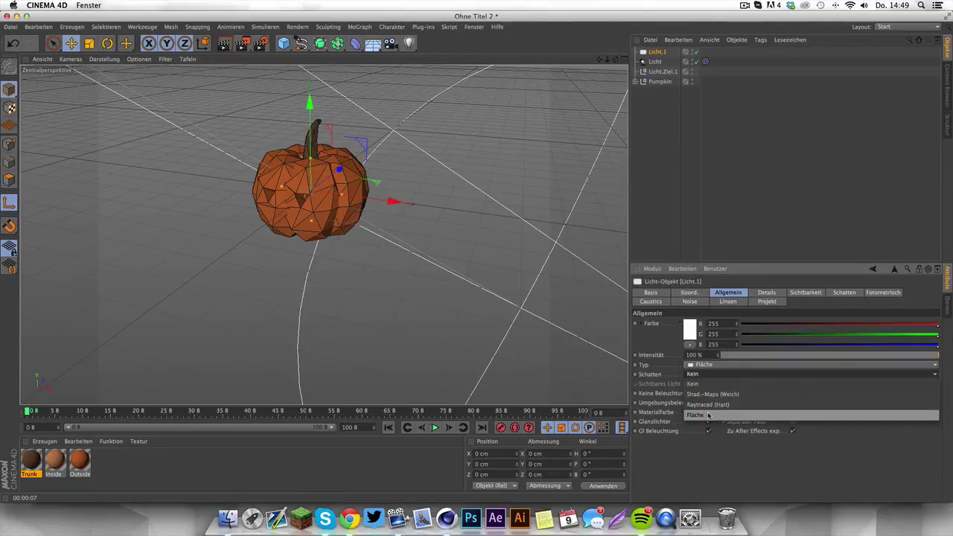
click(707, 414)
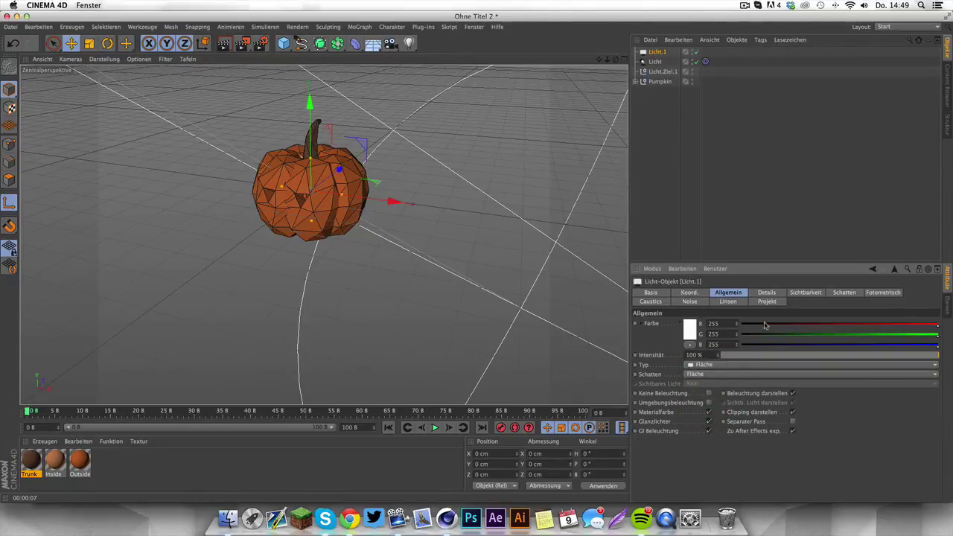
Step: Set the area light's samples to 50 and its falloff to Inv. quadratisch (physikalisch richtig)
click(767, 291)
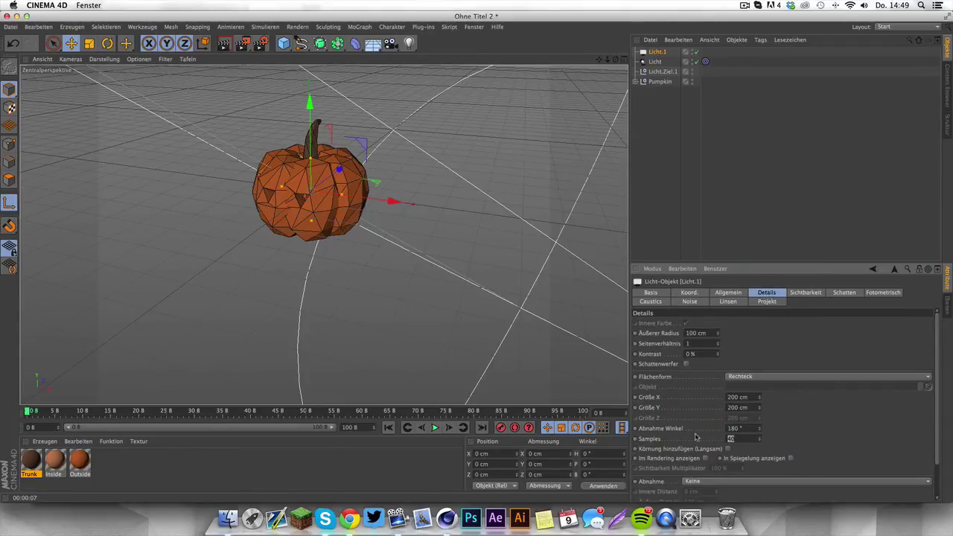
key(Return)
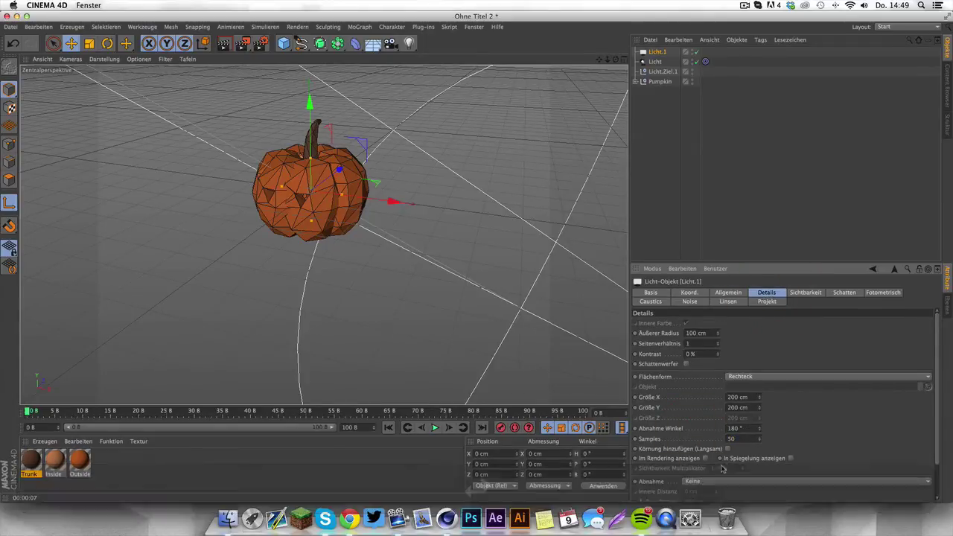
click(700, 480)
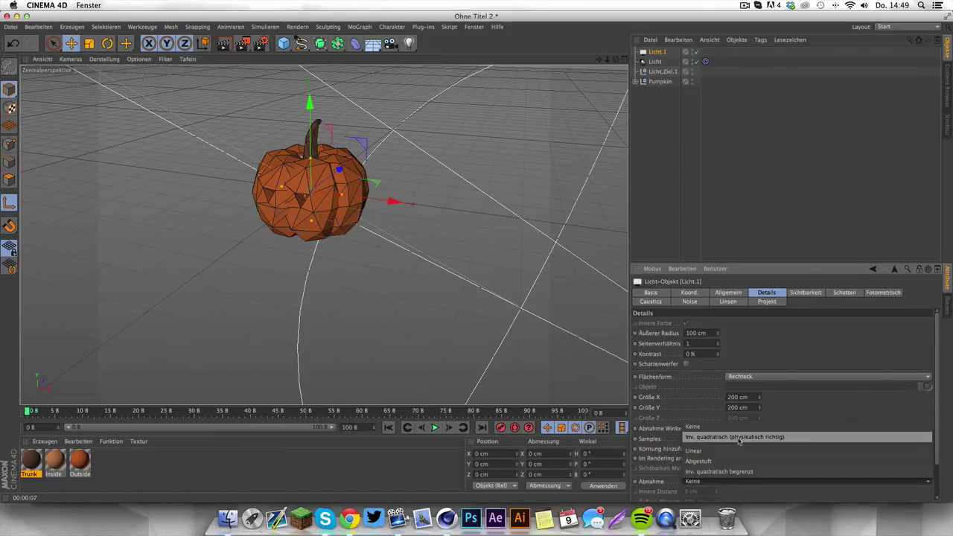
click(757, 437)
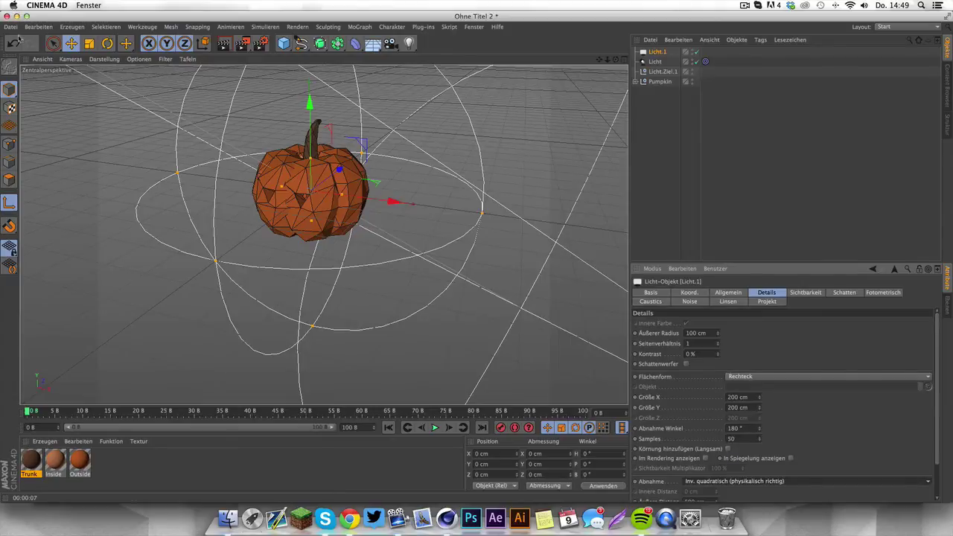
Step: Scale the area light down to roughly the pumpkin's size and set its visibility sample density to 50 cm
click(89, 43)
mouse_move(451, 140)
mouse_down()
mouse_move(224, 222)
mouse_move(303, 206)
mouse_move(294, 205)
mouse_up()
click(656, 52)
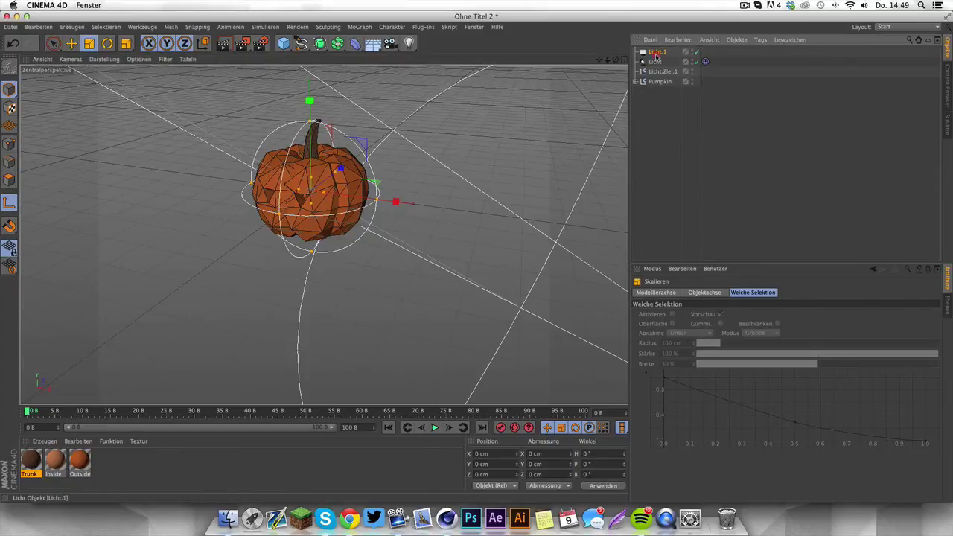
click(685, 302)
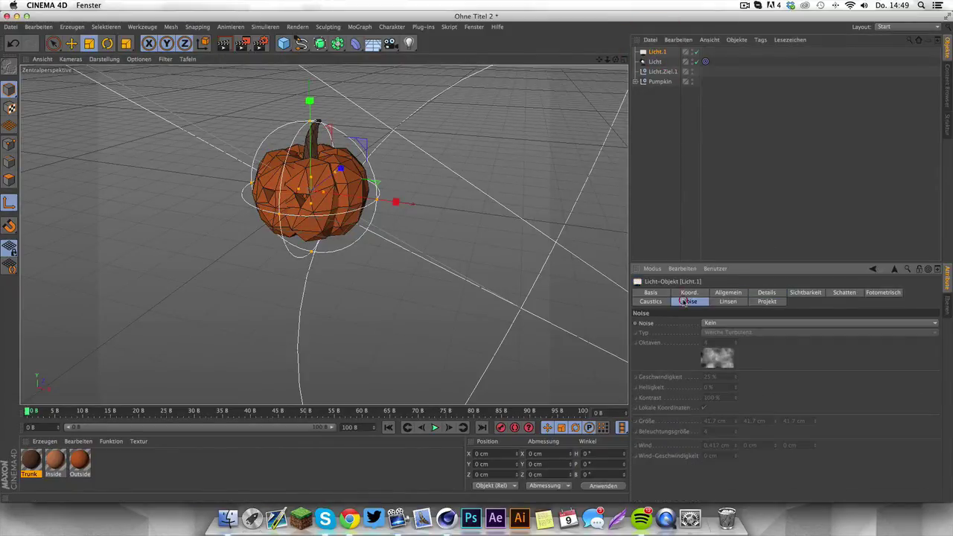
click(844, 291)
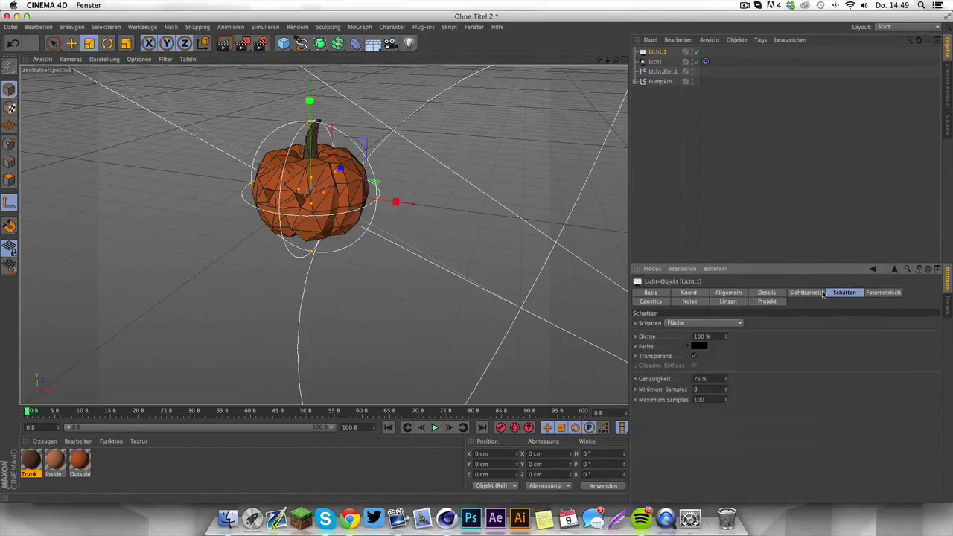
click(813, 294)
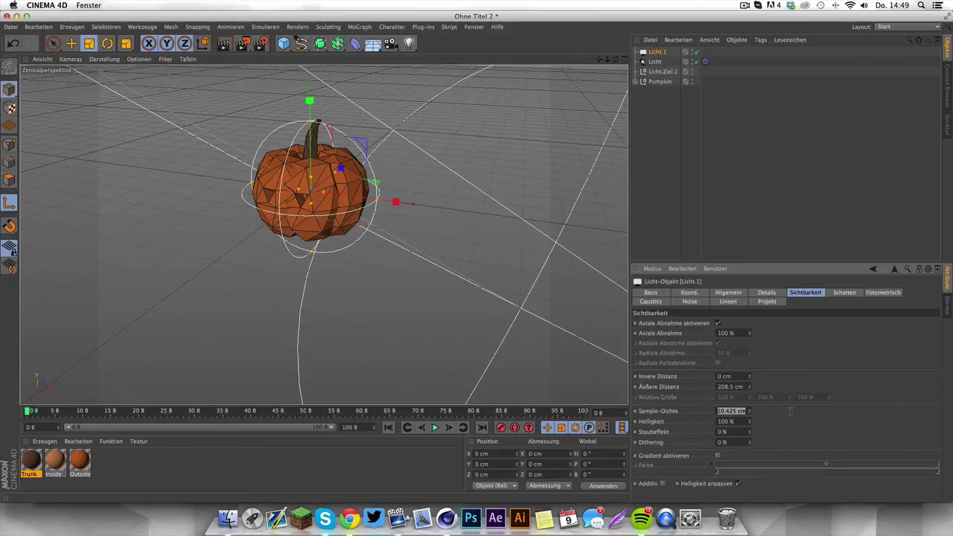
text(50)
Step: Set the area light's colour to an orange of RGB 227, 97, 22
click(725, 293)
click(690, 326)
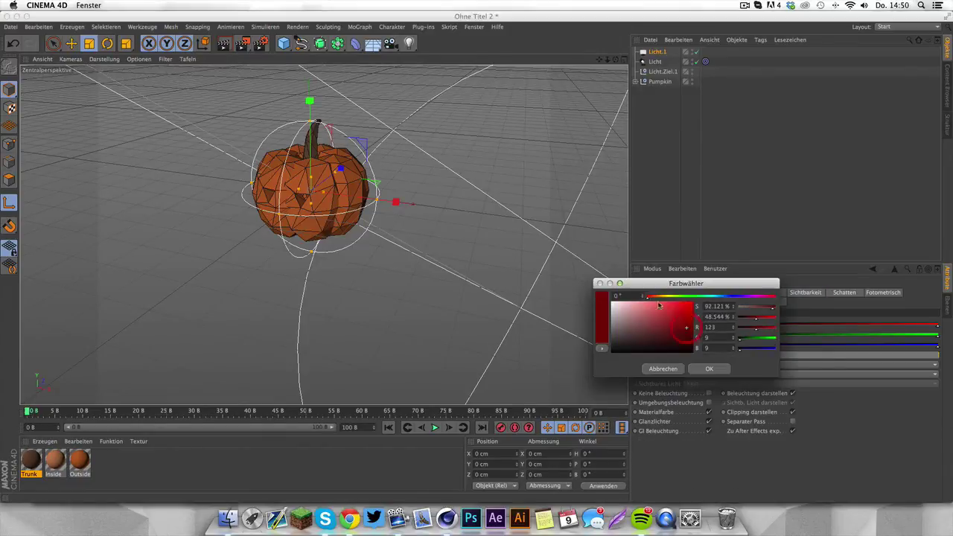
click(653, 297)
mouse_move(684, 308)
mouse_down()
mouse_move(693, 308)
mouse_move(685, 308)
mouse_up()
click(715, 367)
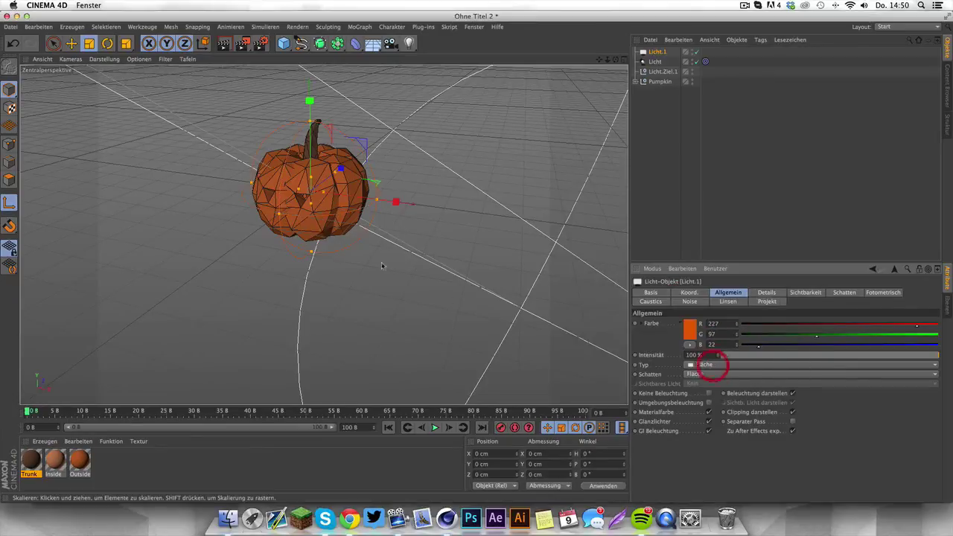
Step: Frame the pumpkin closer and render only a region around its eyes to check the inner light
scroll(316, 195, up, 4)
drag(599, 60, 650, 67)
drag(449, 135, 378, 176)
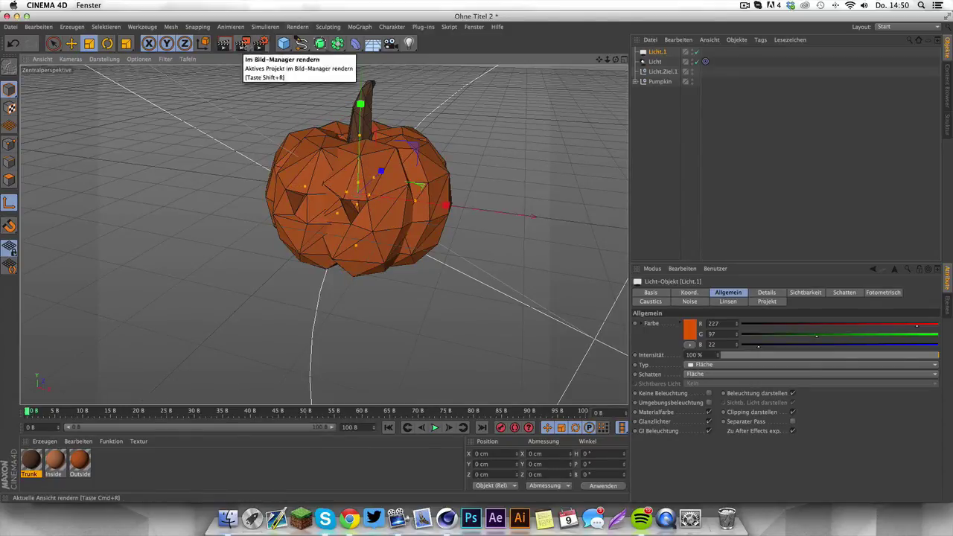
drag(243, 43, 323, 63)
drag(246, 156, 388, 262)
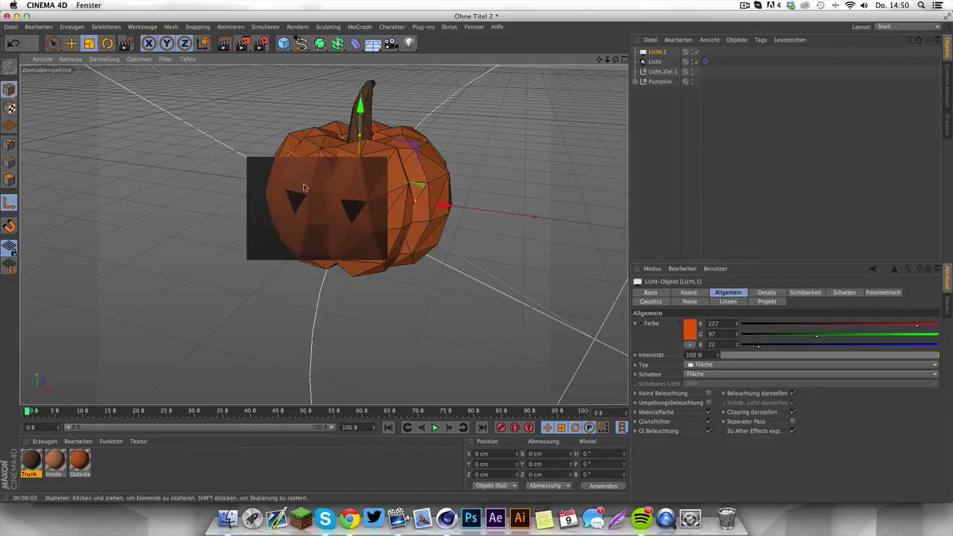
click(707, 89)
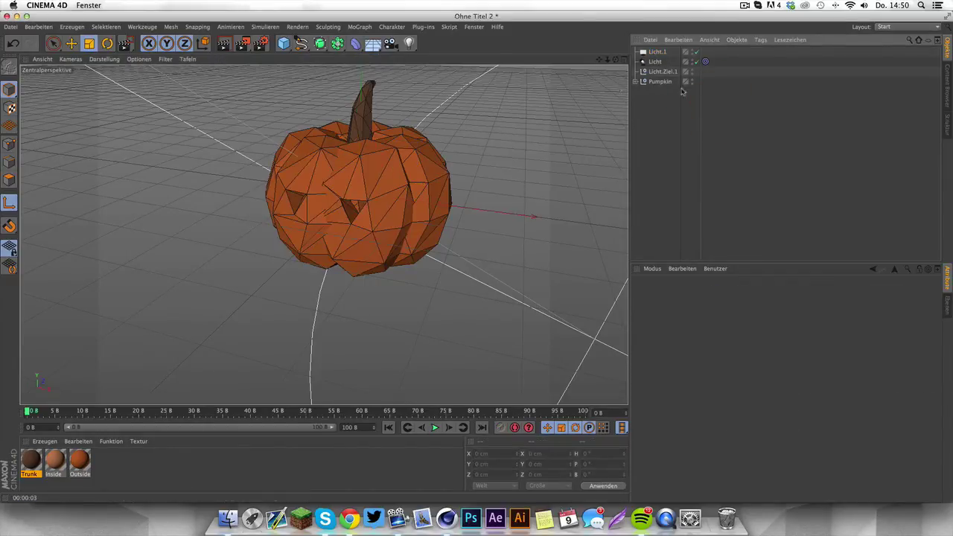
Step: Move the area light along its Z axis to about -142 cm and render the current view
click(660, 51)
click(71, 43)
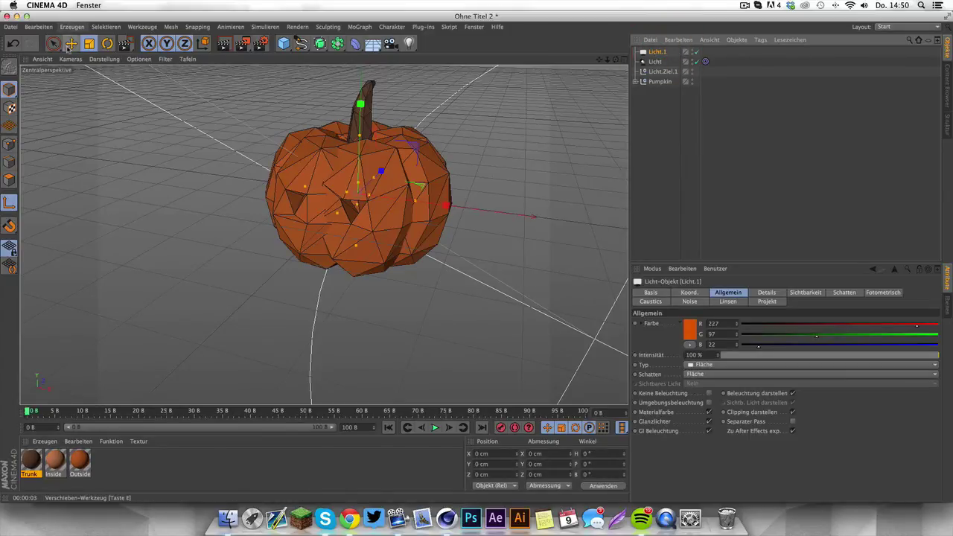
drag(379, 172, 351, 182)
click(224, 43)
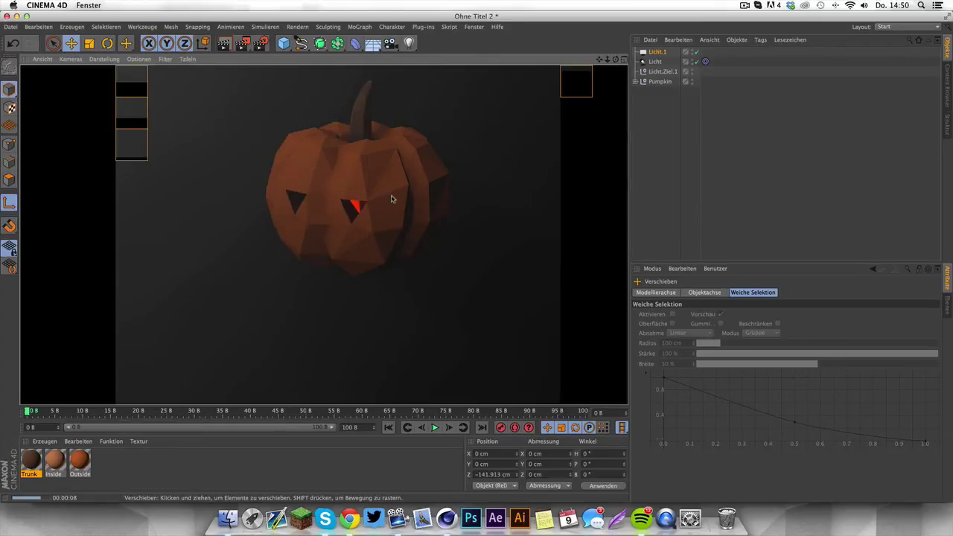
click(769, 179)
Step: Scale the area light up to about 130 % and move it to about Y 34 cm, Z -105 cm inside the pumpkin
click(659, 52)
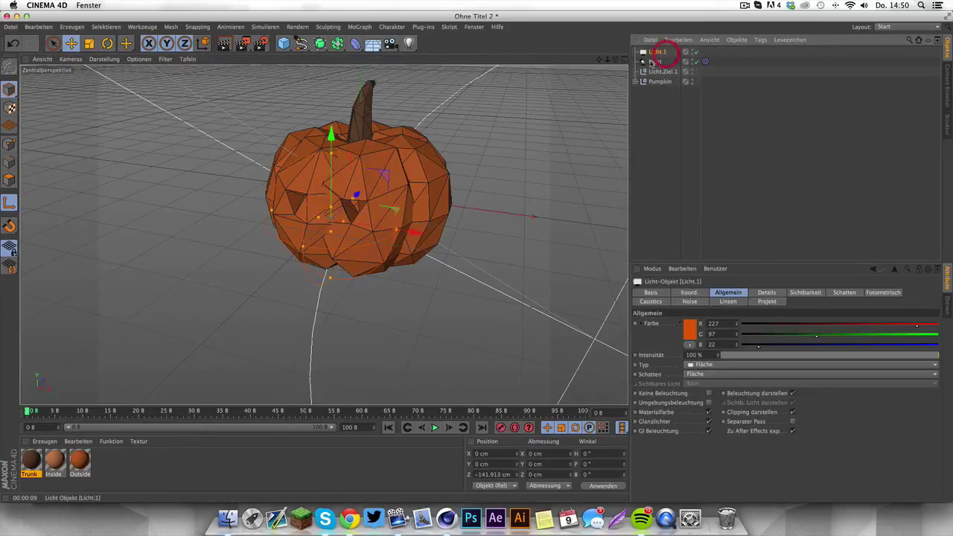
key(t)
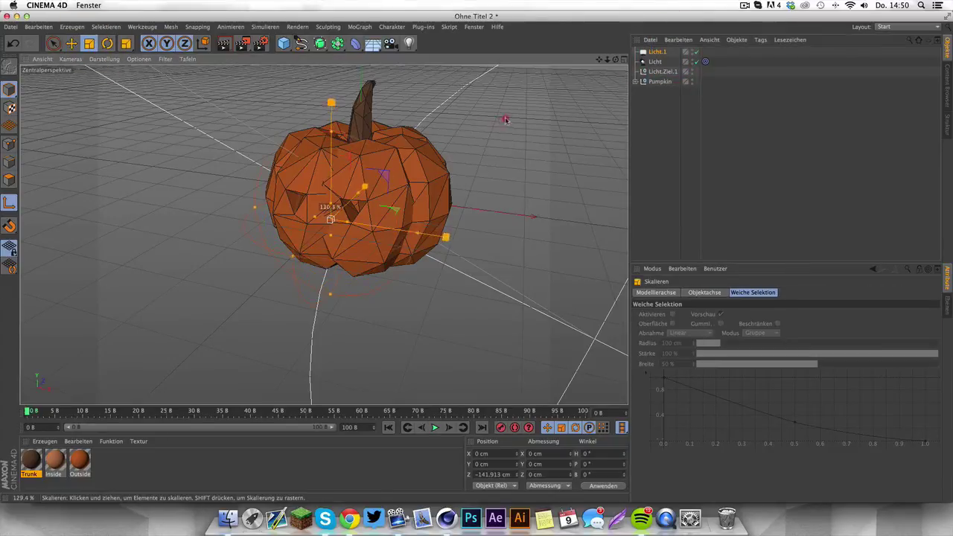
click(72, 43)
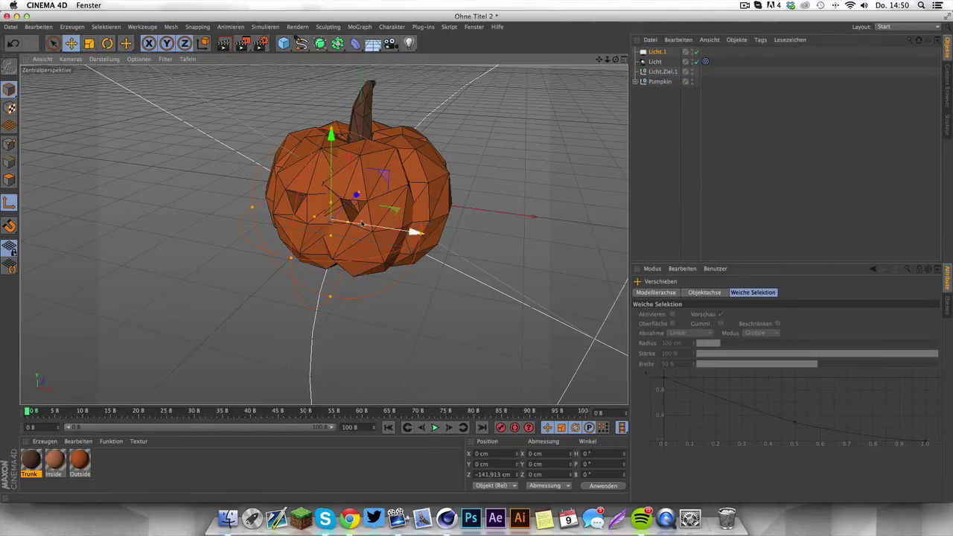
drag(362, 223, 364, 195)
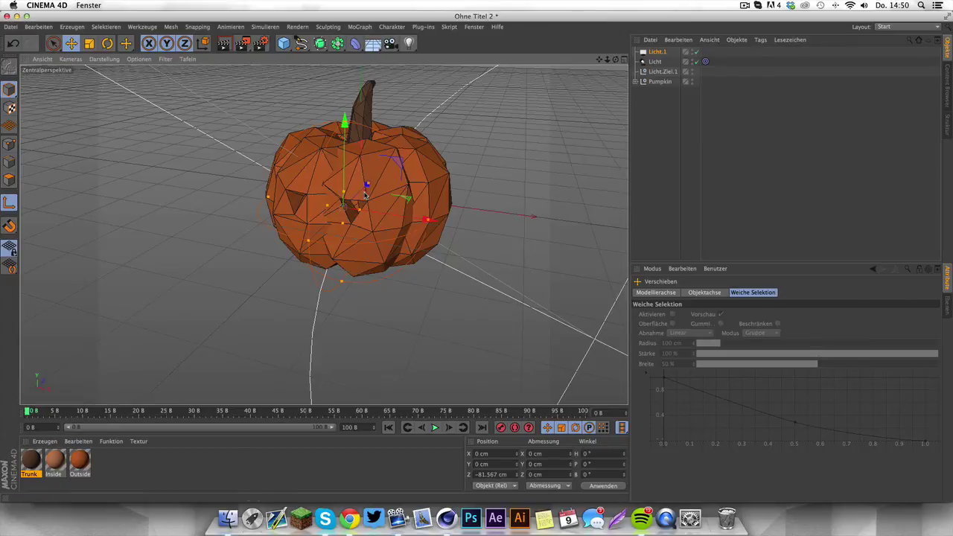
drag(616, 61, 482, 162)
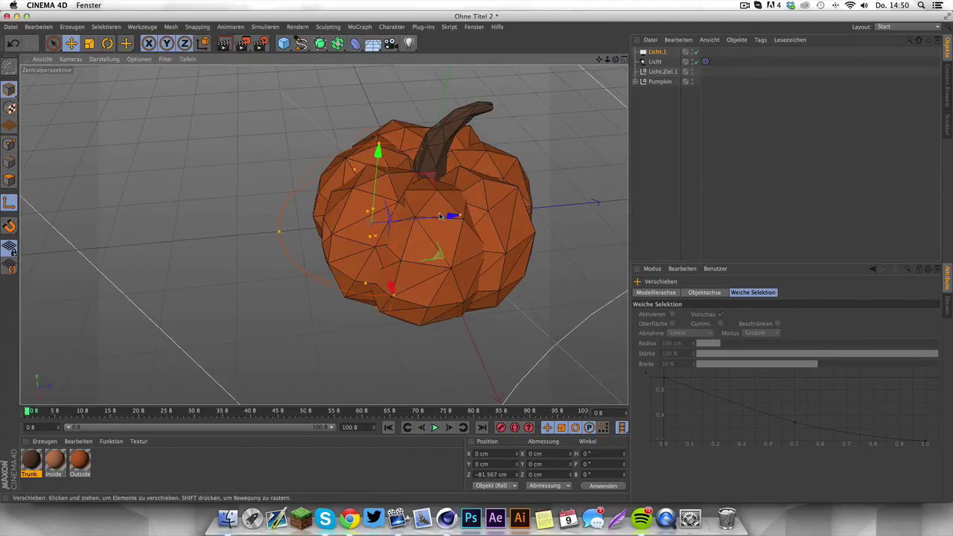
drag(425, 213, 367, 257)
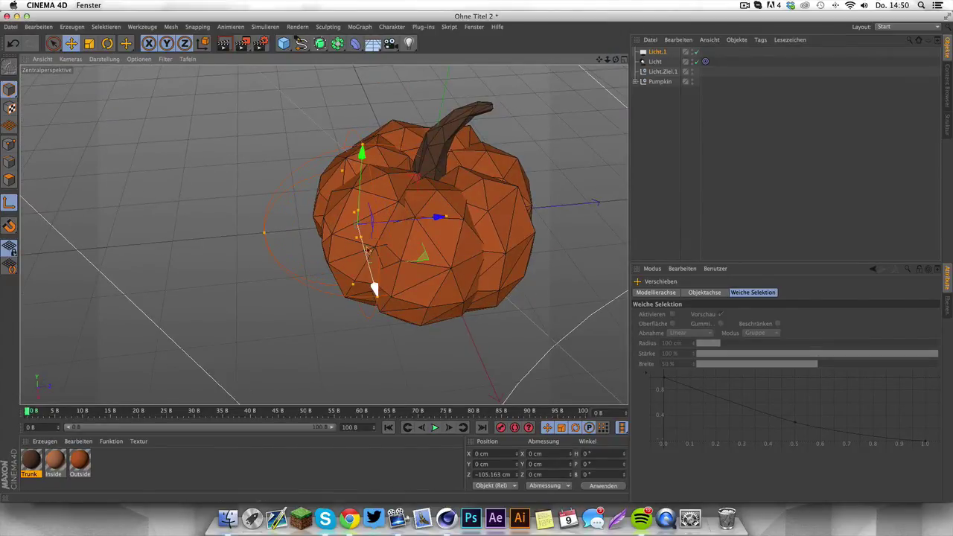
drag(362, 153, 356, 125)
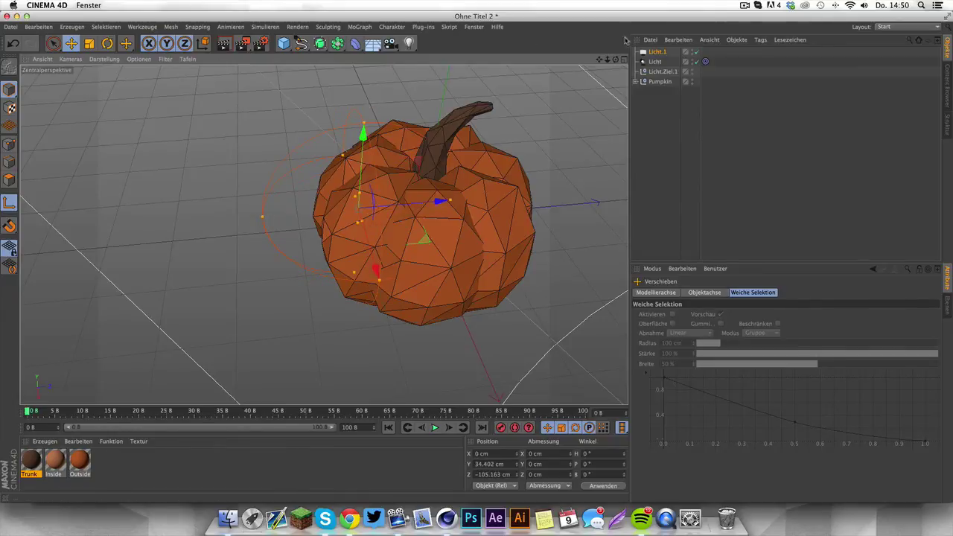
drag(615, 59, 384, 153)
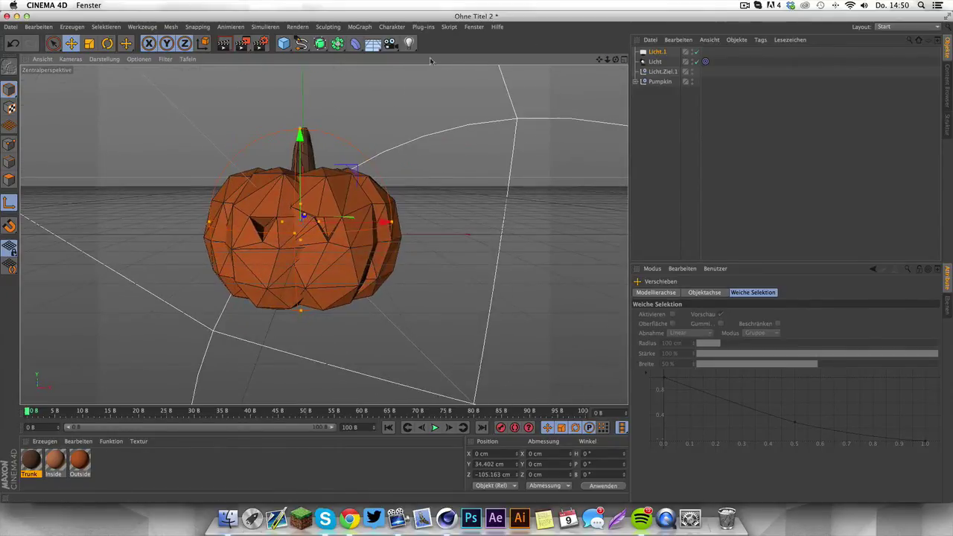
Step: Render the current view to check the eye glow, and examine the pumpkin's eyes up close from an angle
click(224, 43)
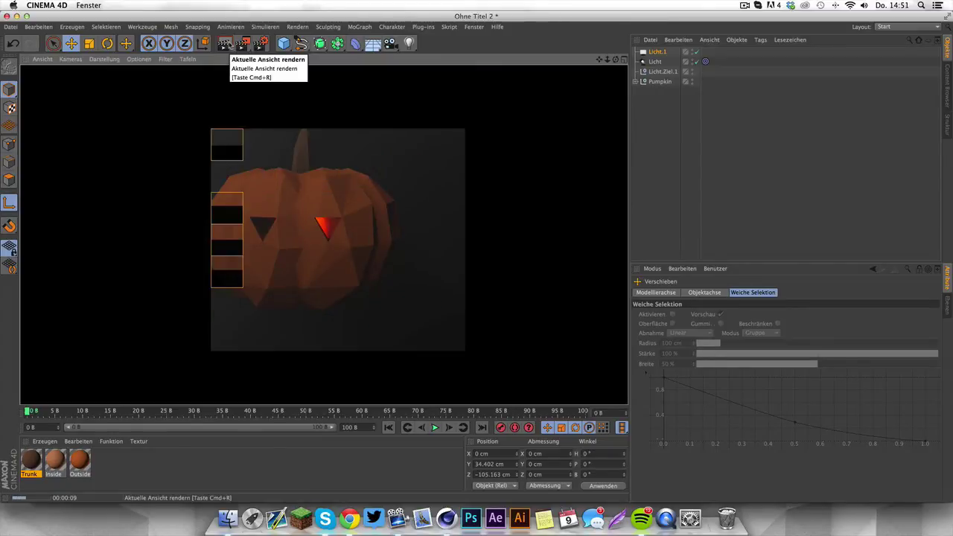
scroll(272, 241, up, 5)
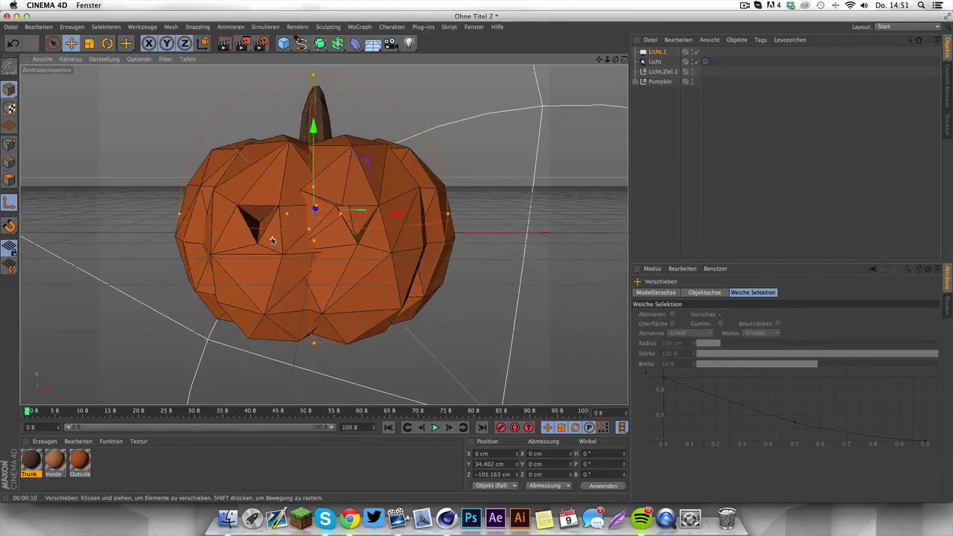
scroll(476, 259, up, 2)
click(479, 257)
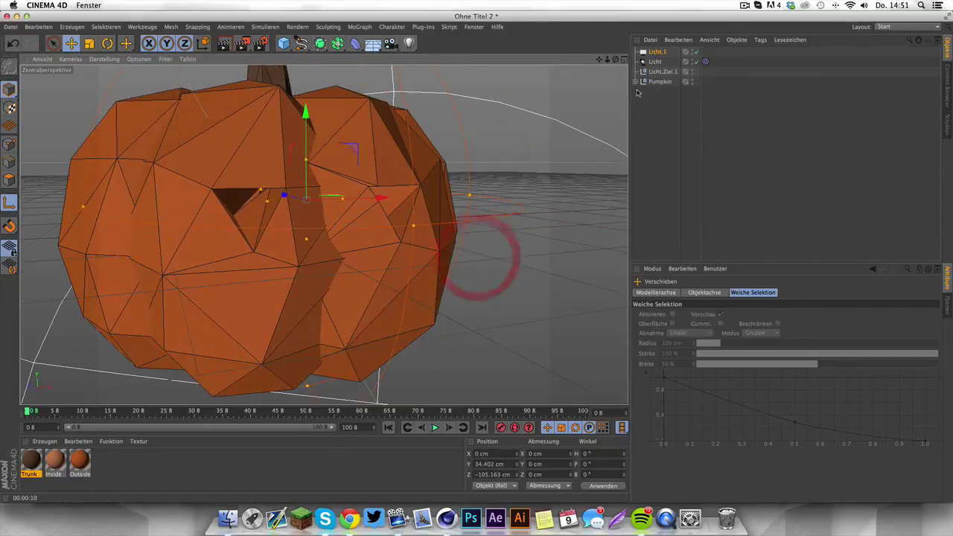
Step: Delete the two inner polygons closing off the left eye opening of the Pumpkin mesh inside the Pumpkin group
click(635, 81)
click(664, 101)
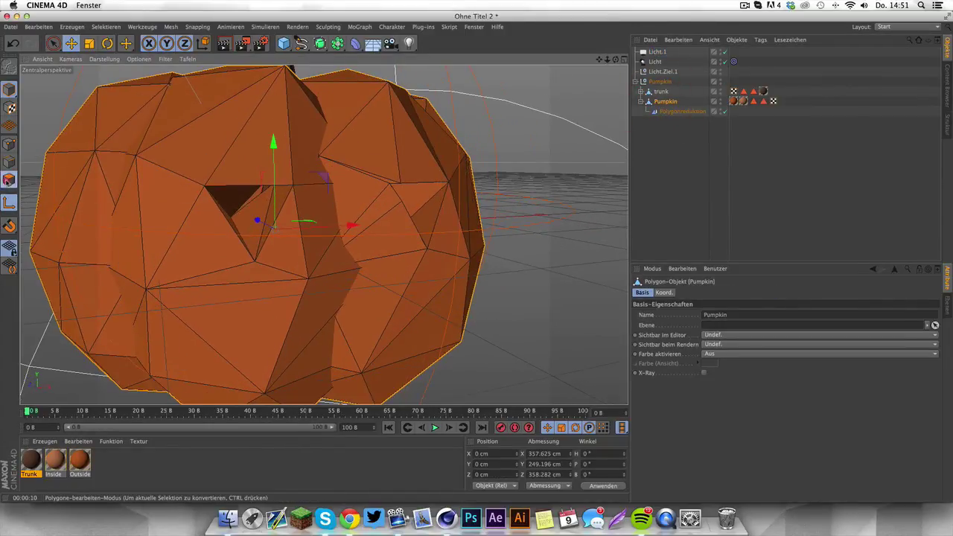
click(9, 180)
scroll(247, 212, up, 8)
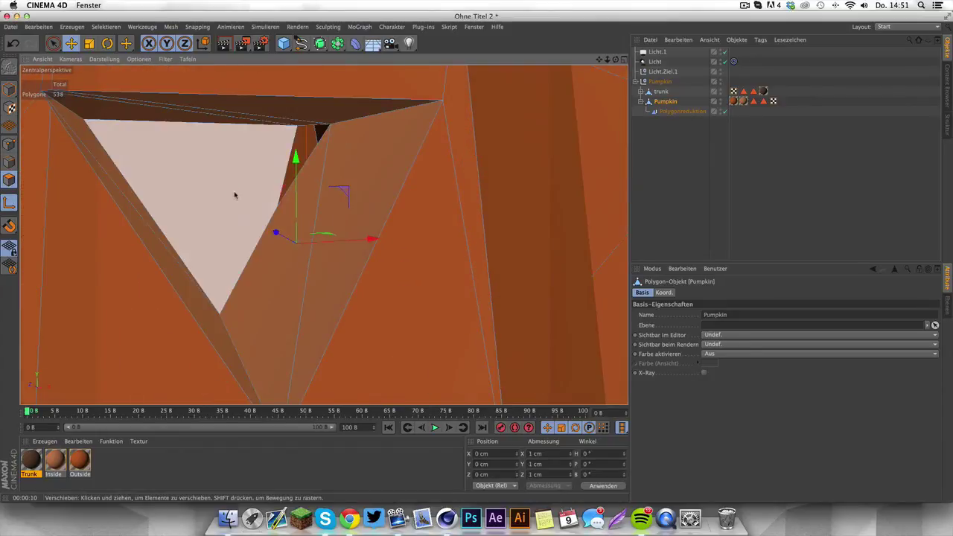
key(9)
click(238, 198)
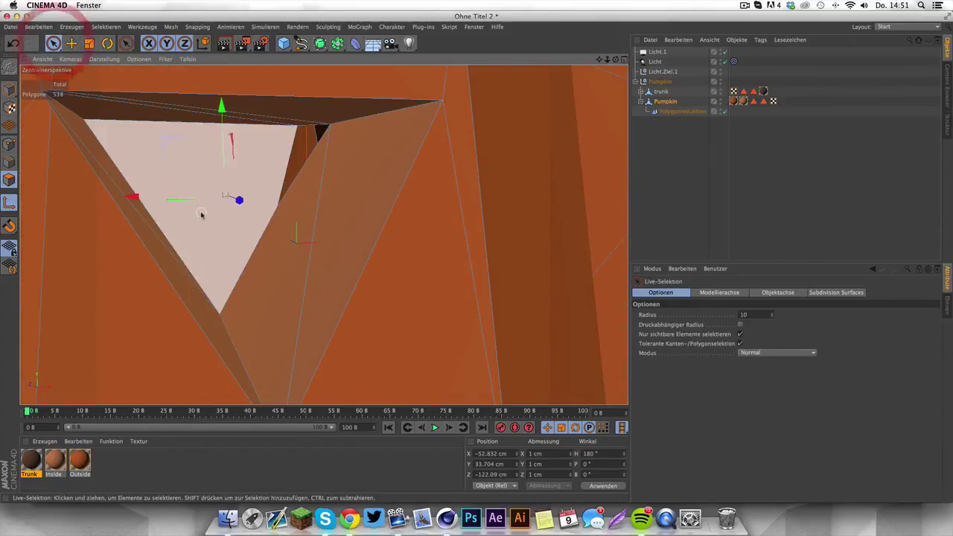
shift+click(265, 272)
key(shift+BackSpace)
scroll(255, 136, down, 10)
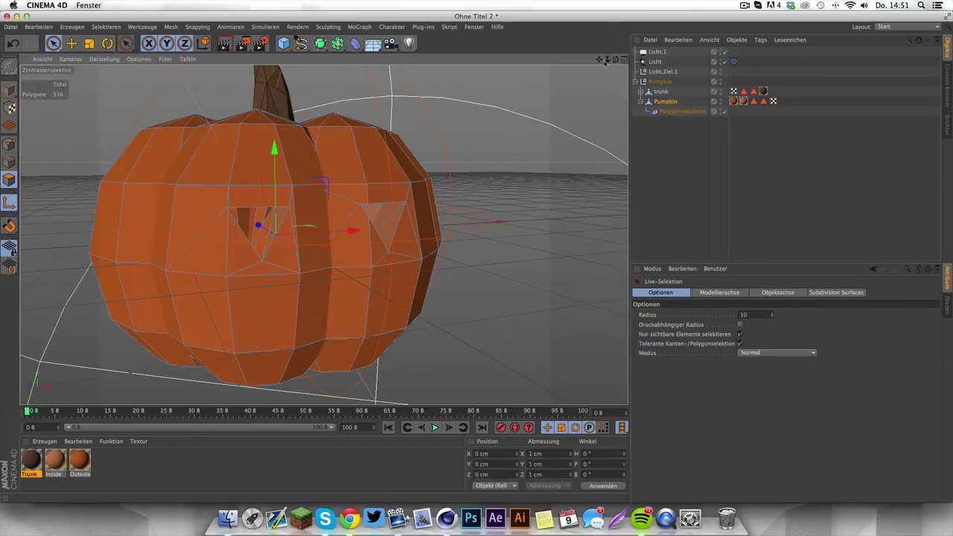
Step: Delete the inner polygon closing off the right eye opening of the pumpkin
drag(607, 60, 566, 46)
alt+drag(323, 234, 364, 227)
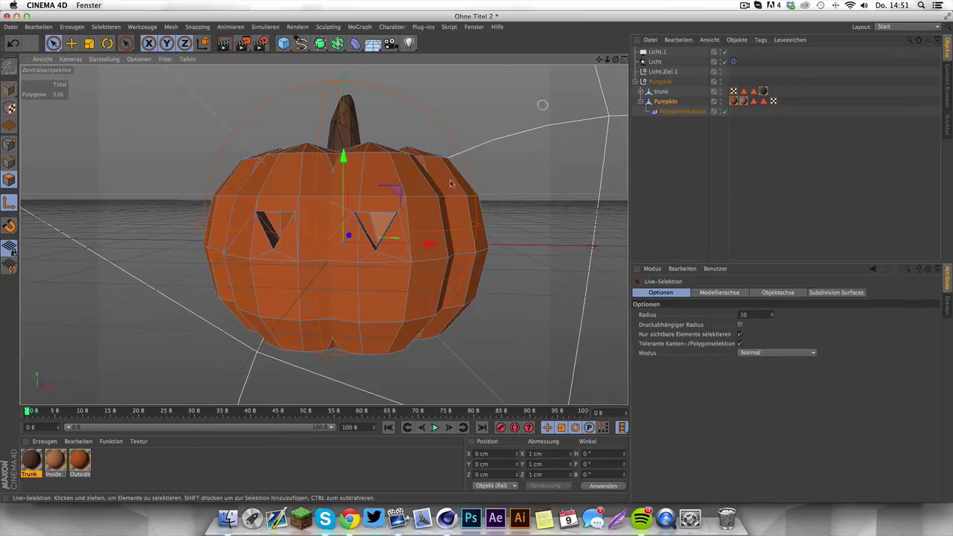
click(376, 224)
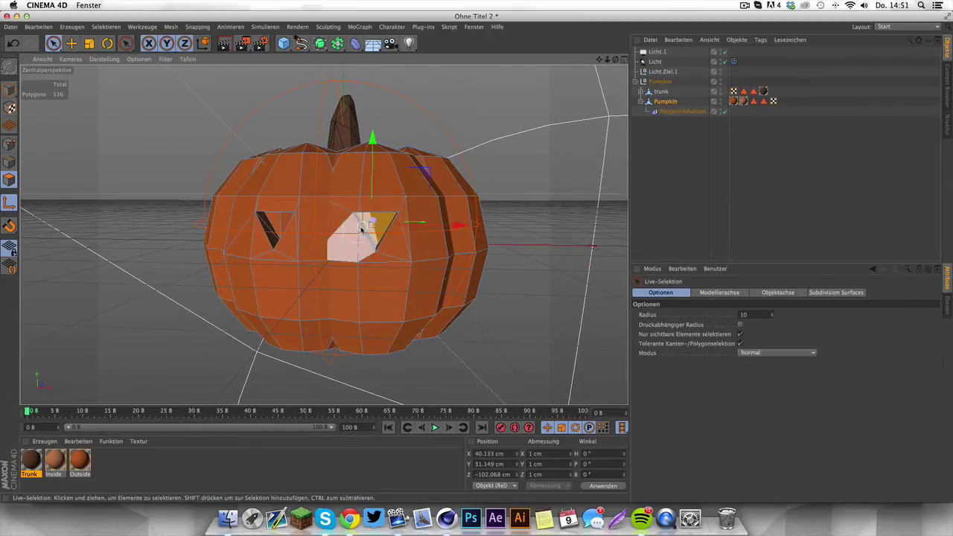
key(super+BackSpace)
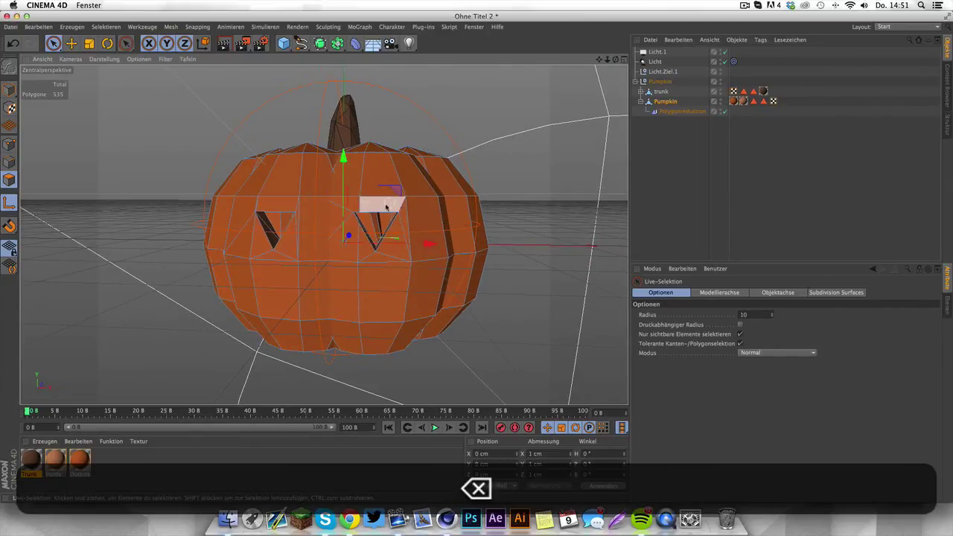
Step: Render the current view from the front to check the light through both opened eyes
scroll(380, 212, down, 3)
scroll(383, 207, up, 2)
click(223, 45)
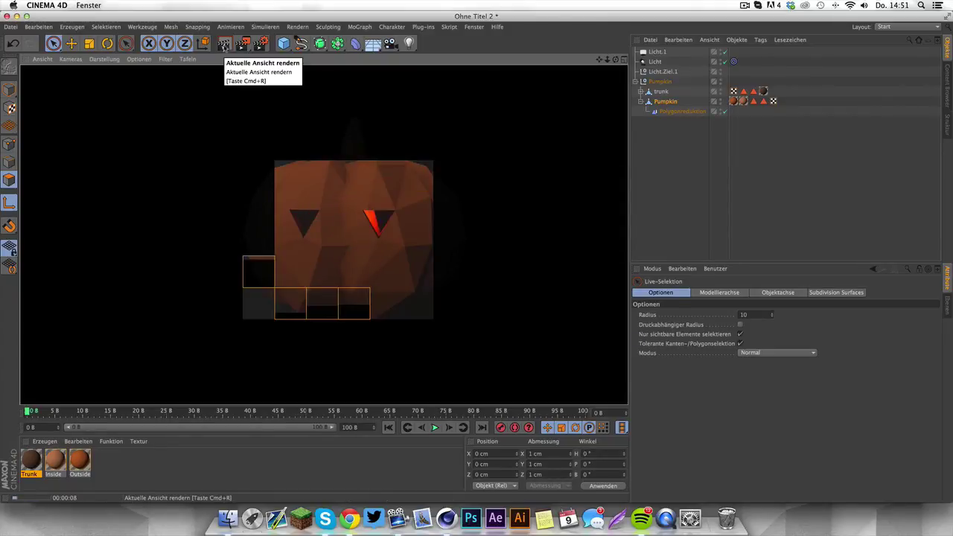
drag(616, 60, 584, 74)
click(90, 43)
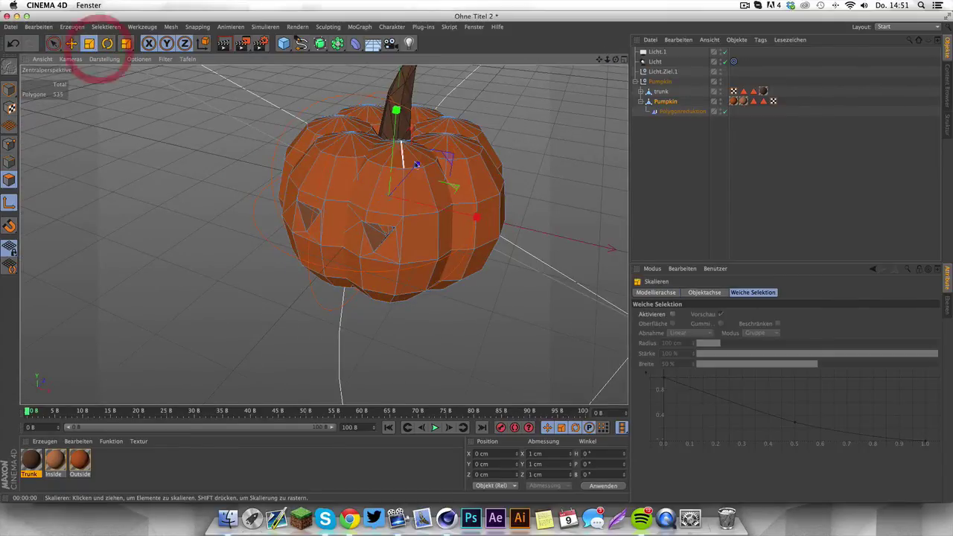
click(568, 138)
click(9, 88)
drag(441, 166, 508, 157)
click(15, 44)
Step: Move the area light Licht.1 lower and deeper inside the pumpkin, to about Y 7 cm, Z -76 cm
click(657, 51)
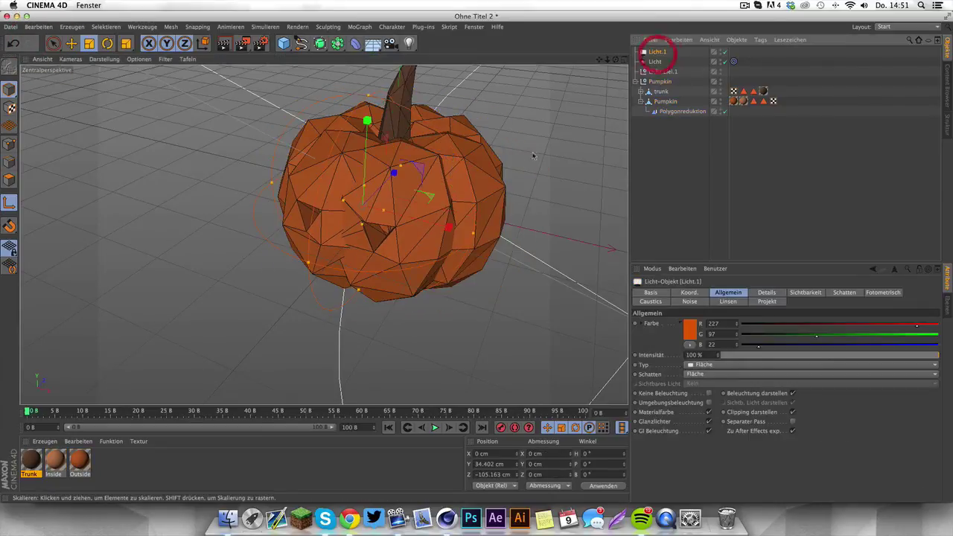
click(71, 43)
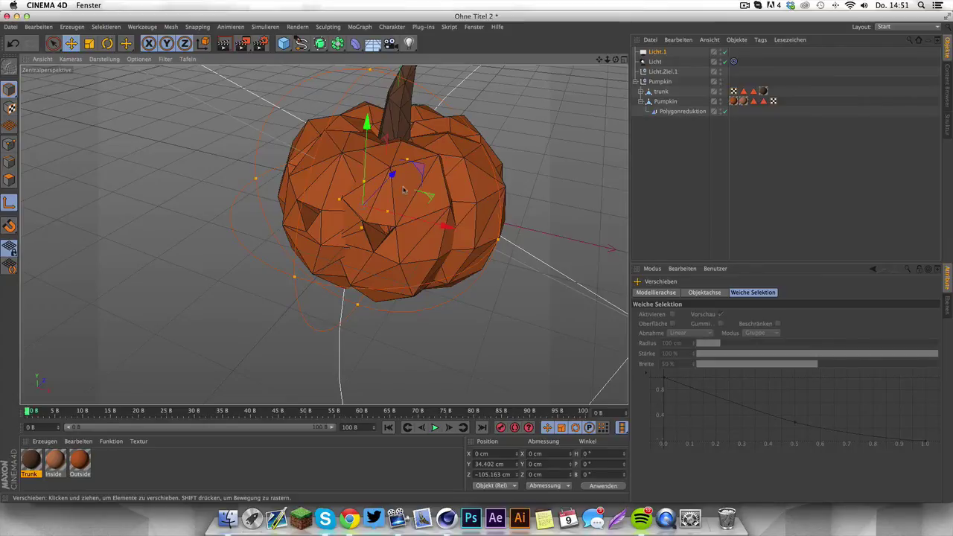
drag(395, 176, 382, 195)
alt+drag(322, 235, 325, 186)
drag(342, 112, 346, 134)
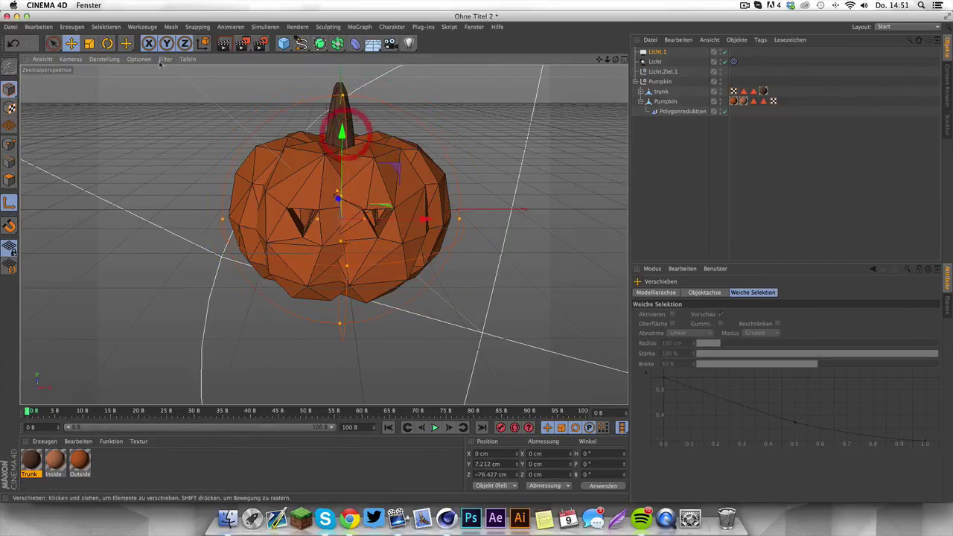
Step: Render only a wide region across the pumpkin's eyes to check the inner light, and clear the object selection
drag(242, 44, 302, 59)
drag(230, 177, 458, 261)
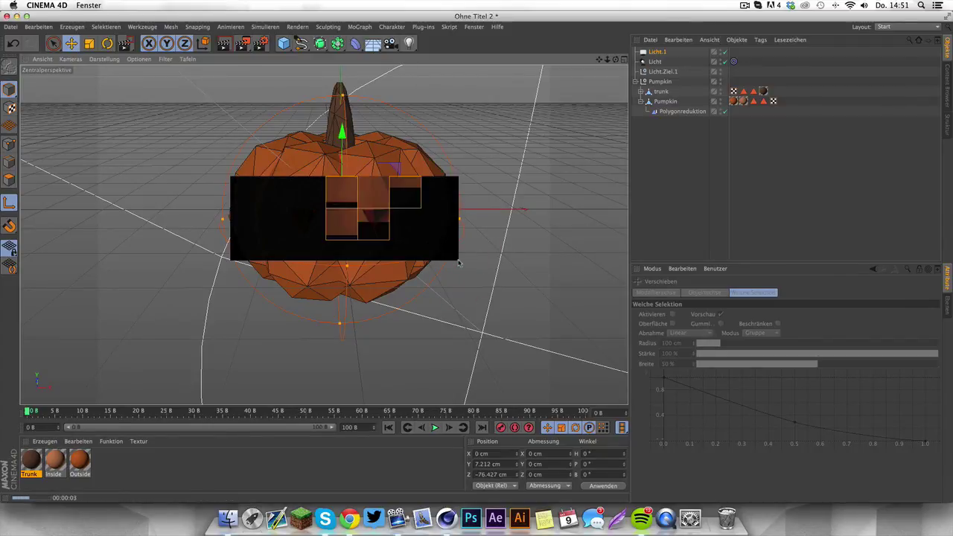
click(671, 212)
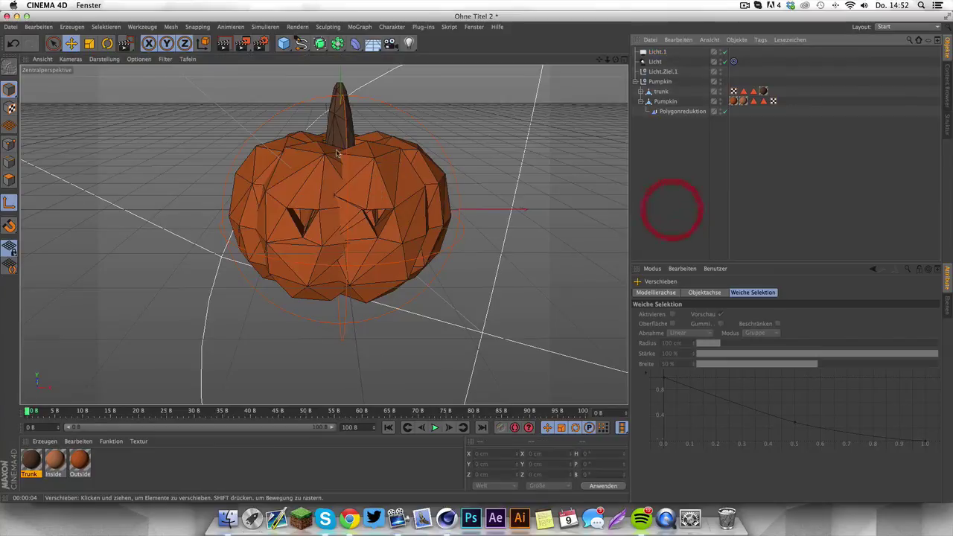
Step: Raise the area light Licht.1 and bring it forward inside the pumpkin, to about Y 48 cm, Z -111 cm
alt+drag(387, 227, 312, 237)
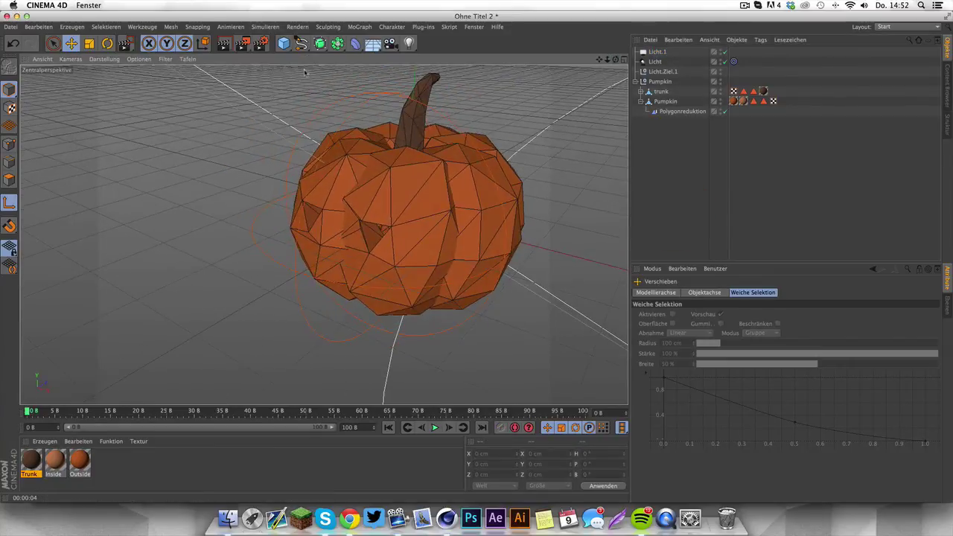
click(88, 44)
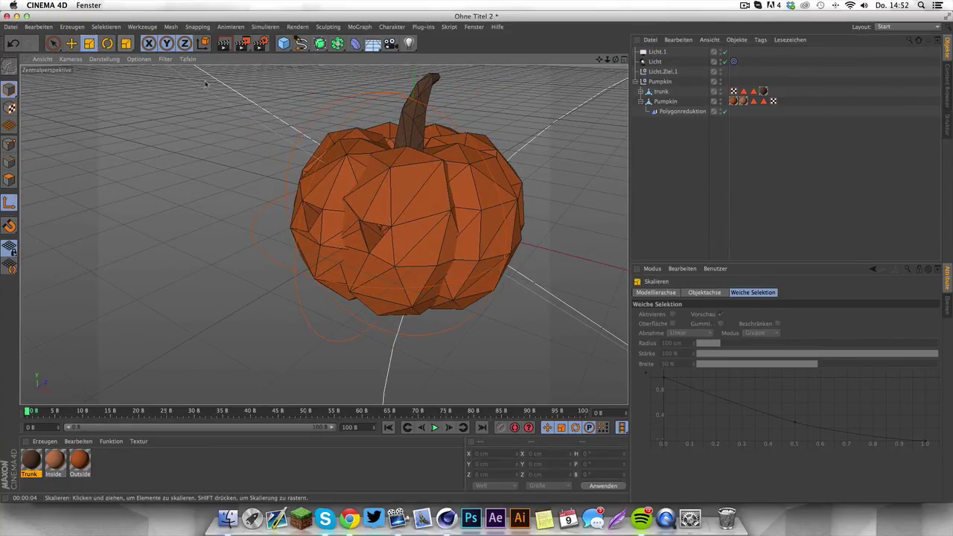
click(659, 51)
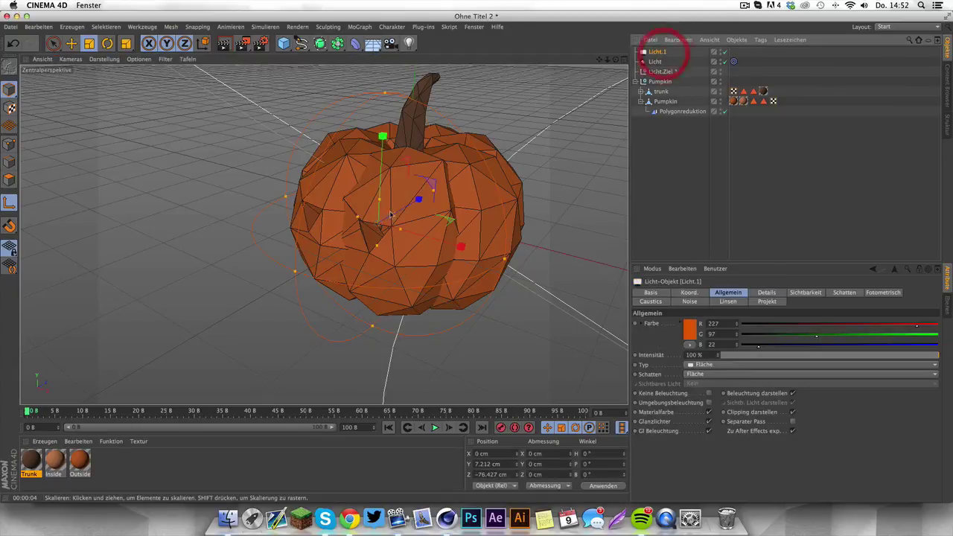
click(72, 41)
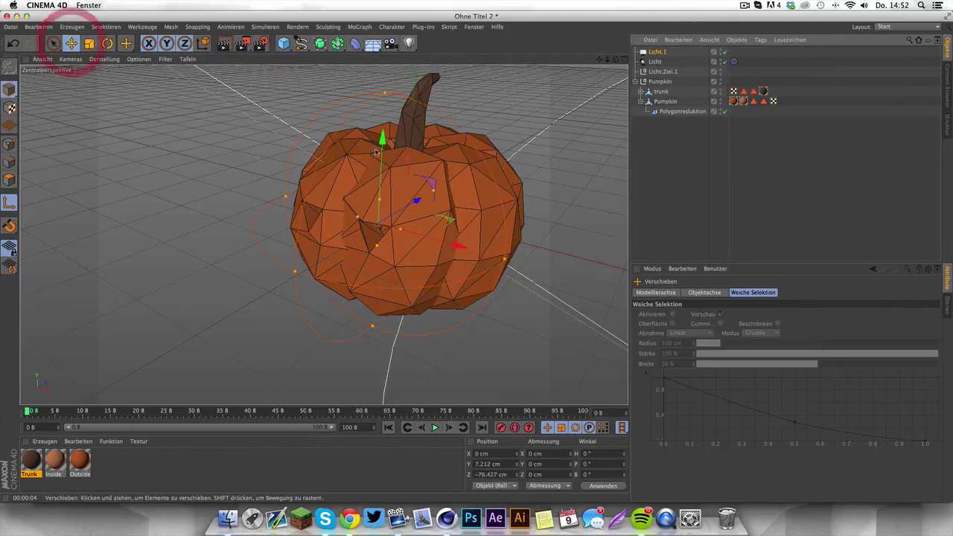
drag(383, 139, 384, 115)
drag(419, 182, 363, 112)
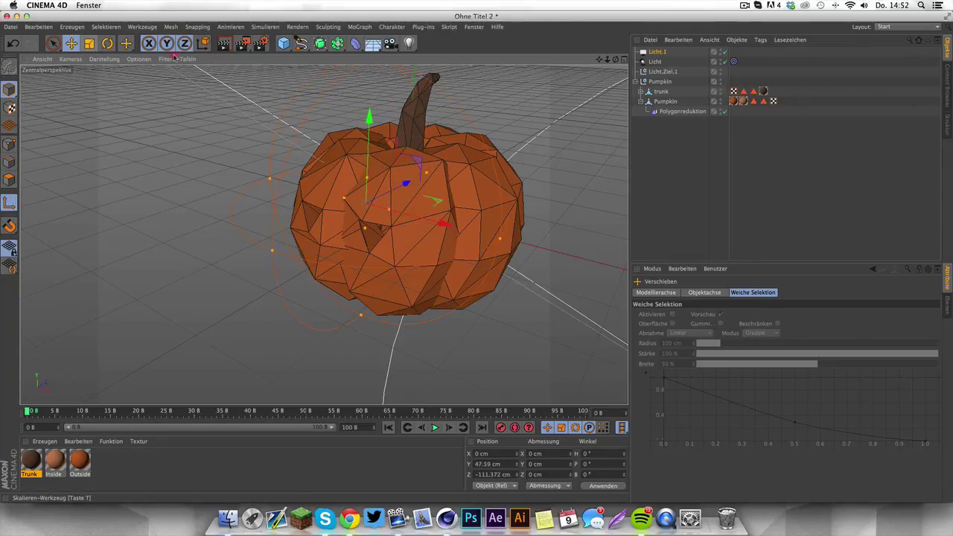
Step: Render a region around the pumpkin's eyes, and render the whole current view from farther away to check the glow
drag(242, 43, 315, 61)
drag(259, 158, 399, 269)
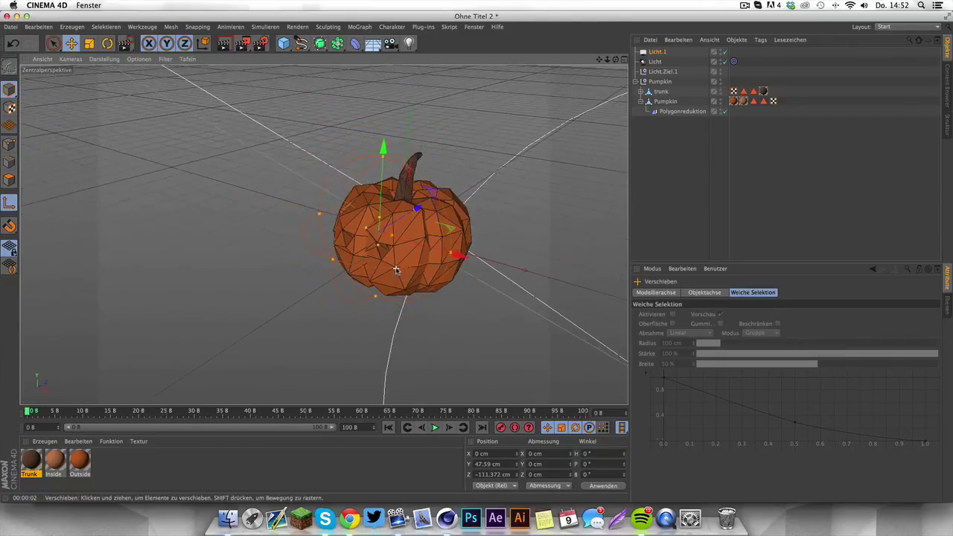
scroll(396, 269, down, 4)
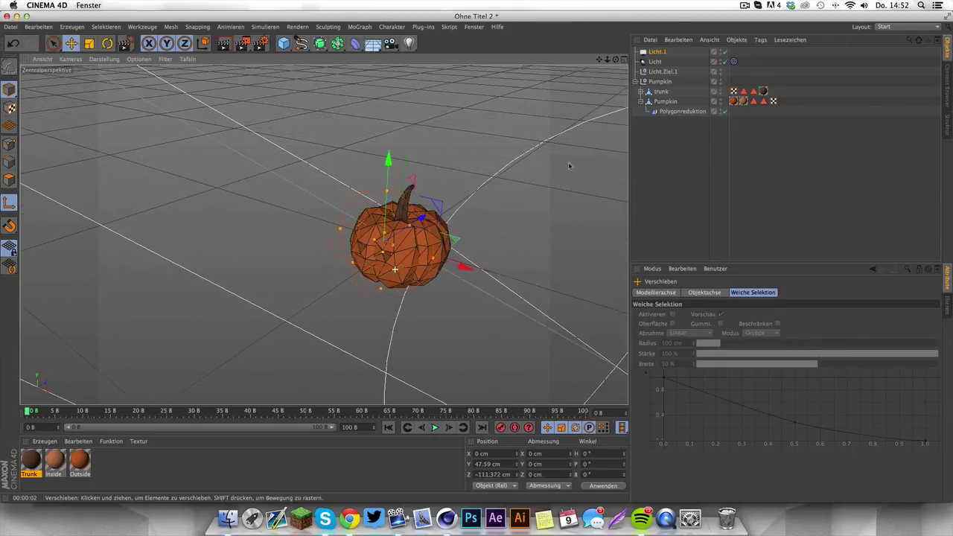
drag(599, 59, 578, 33)
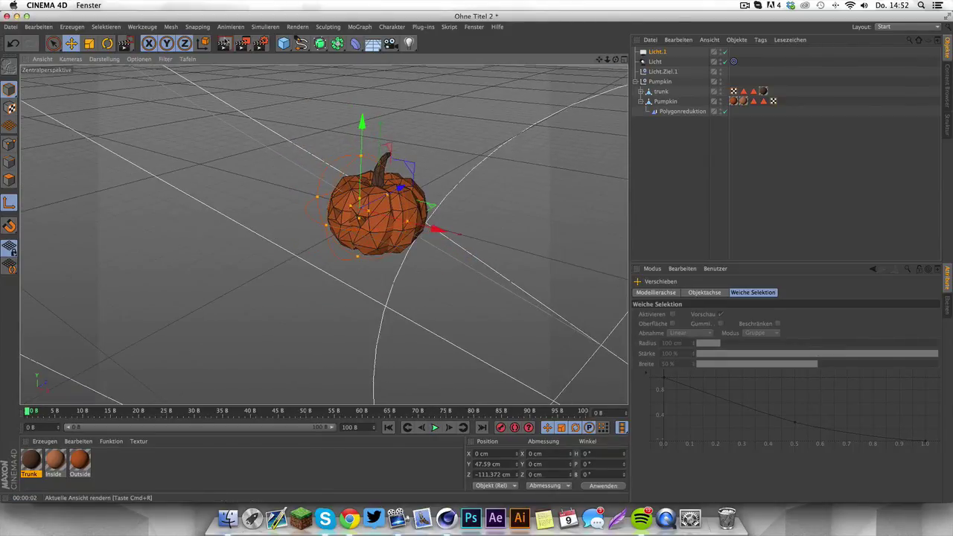
key(super+r)
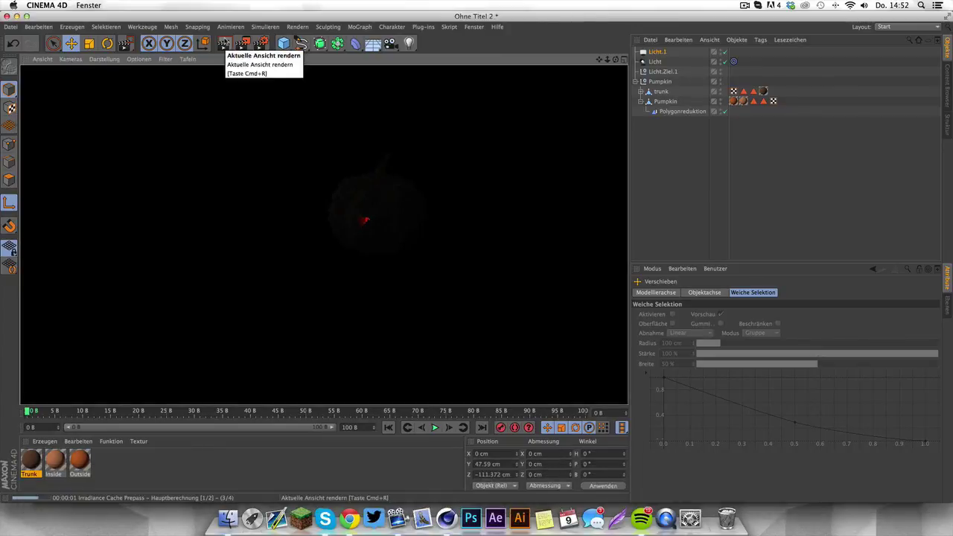